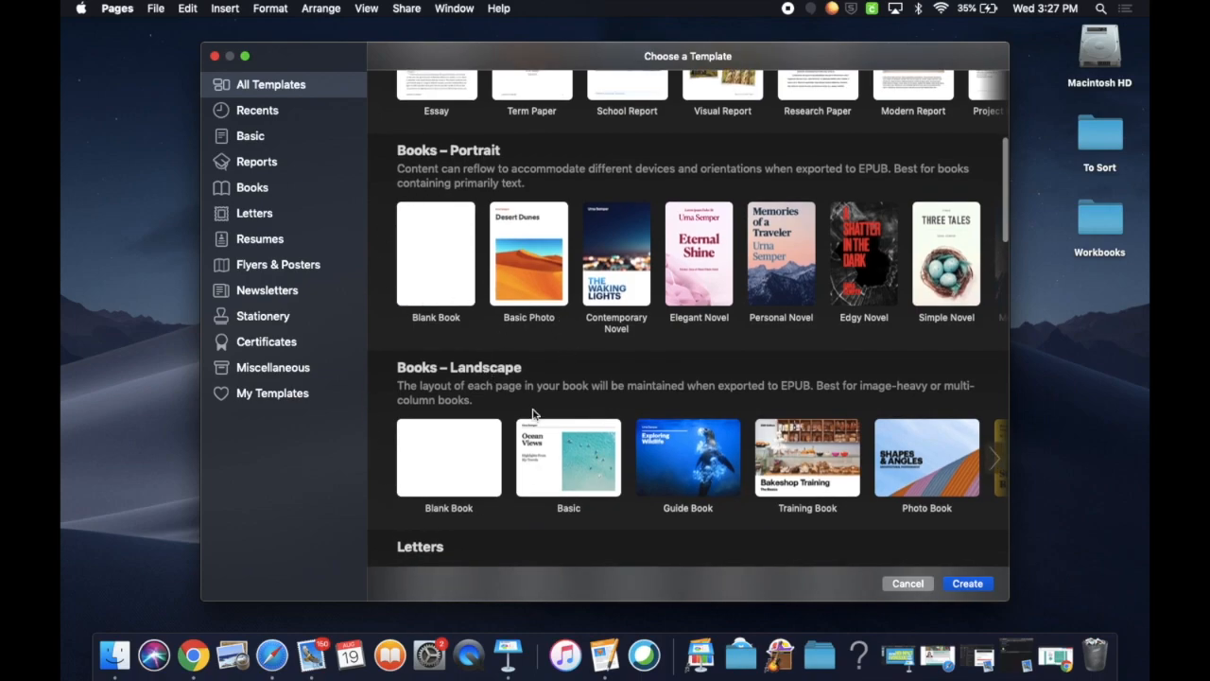
# - Create a new document from the landscape Blank Book template
pyautogui.click(454, 459)
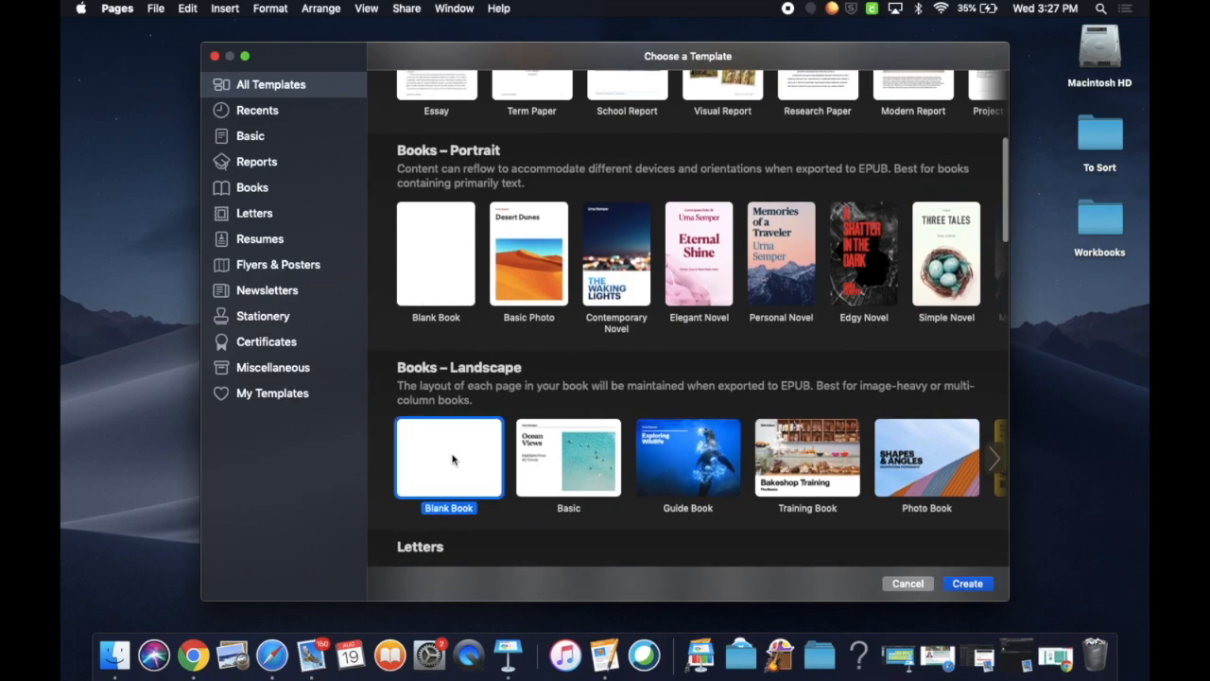
pyautogui.click(979, 584)
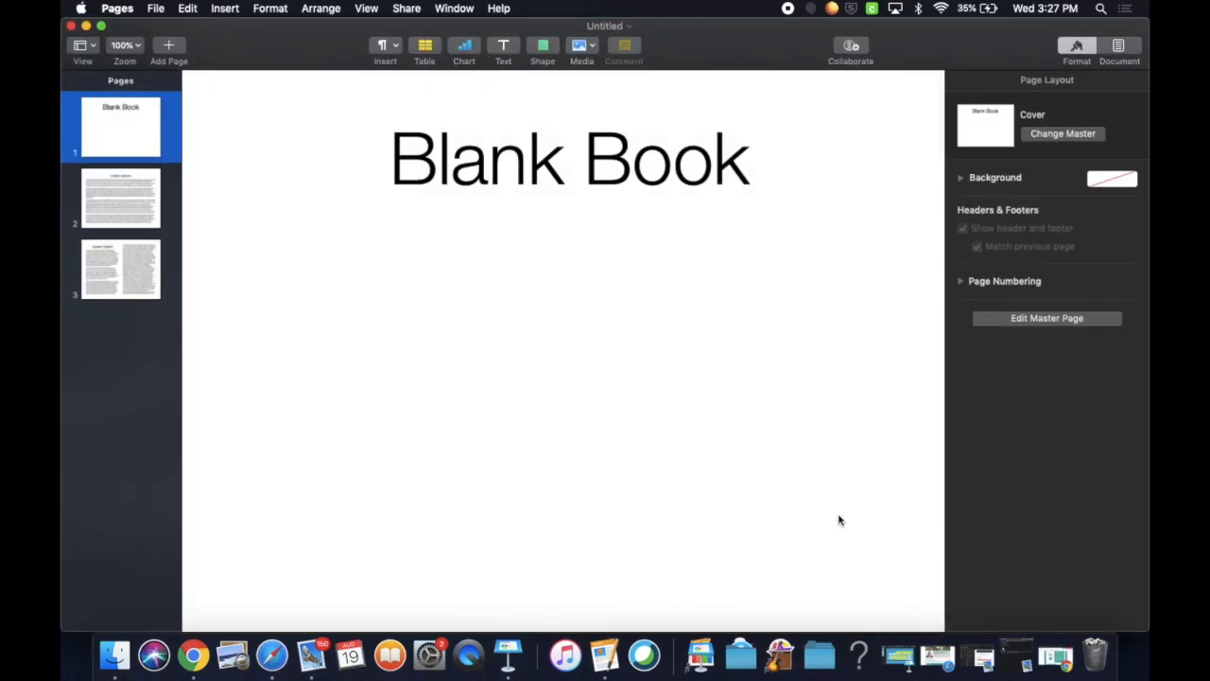
# - Replace the template's cover and two sample text pages with a single page of the Blank layout
pyautogui.click(143, 279)
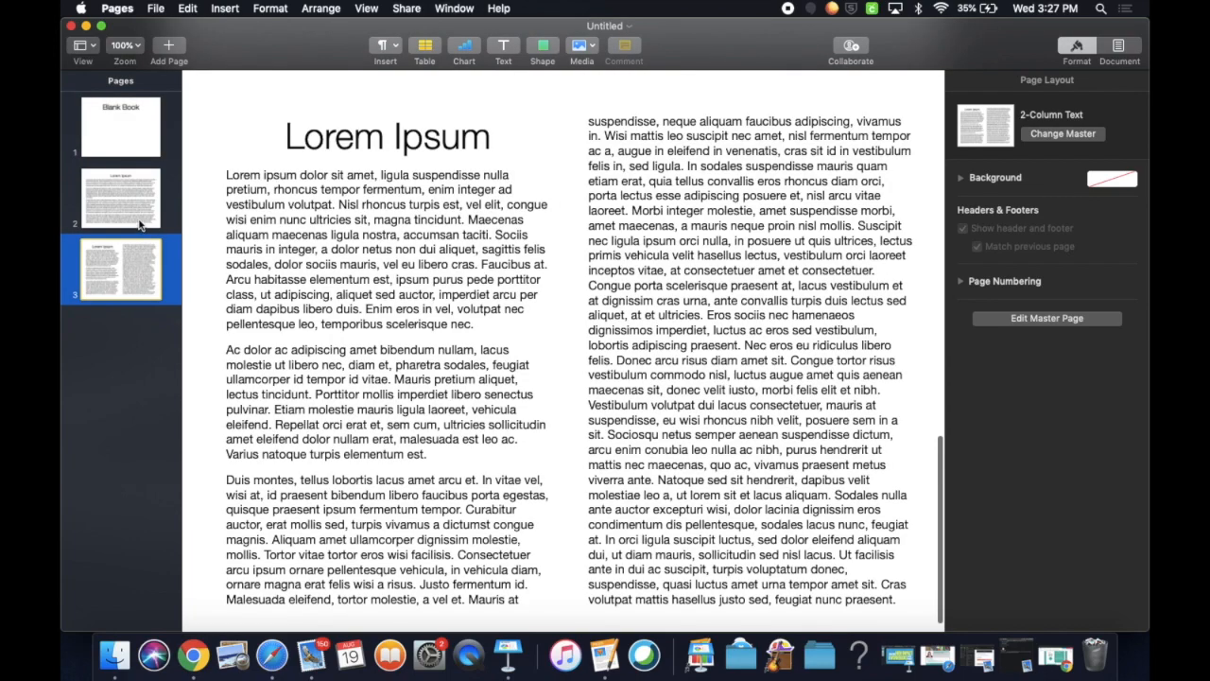
pyautogui.press('Delete')
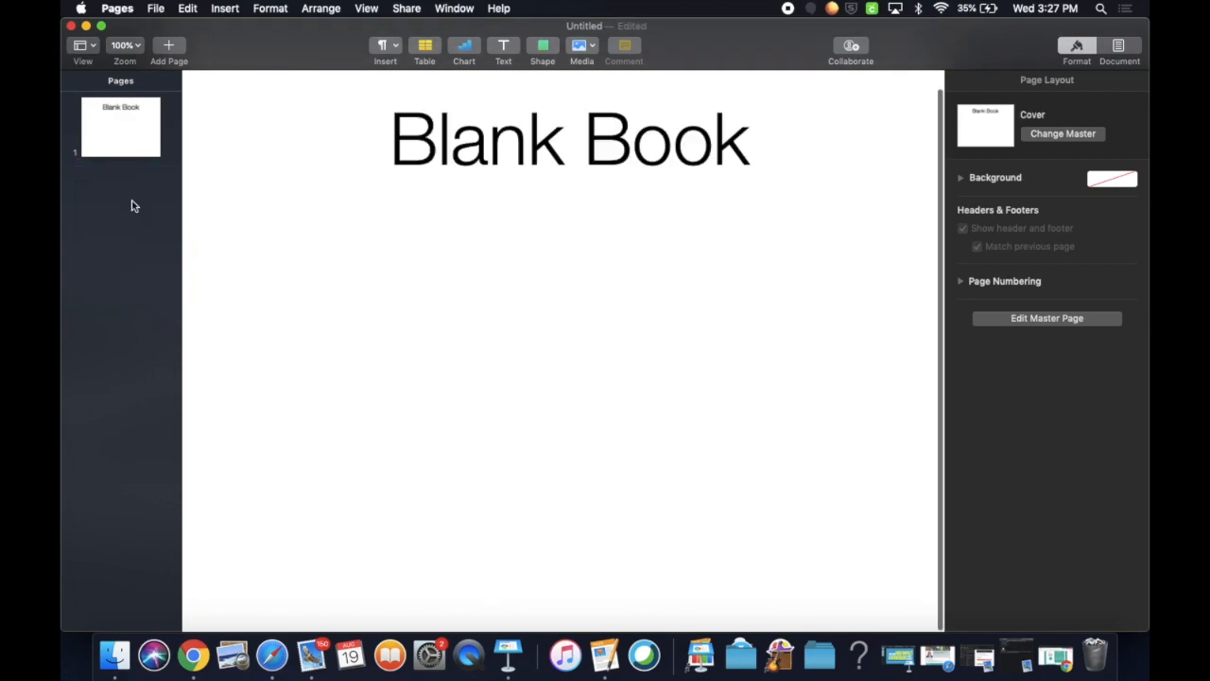
pyautogui.click(166, 48)
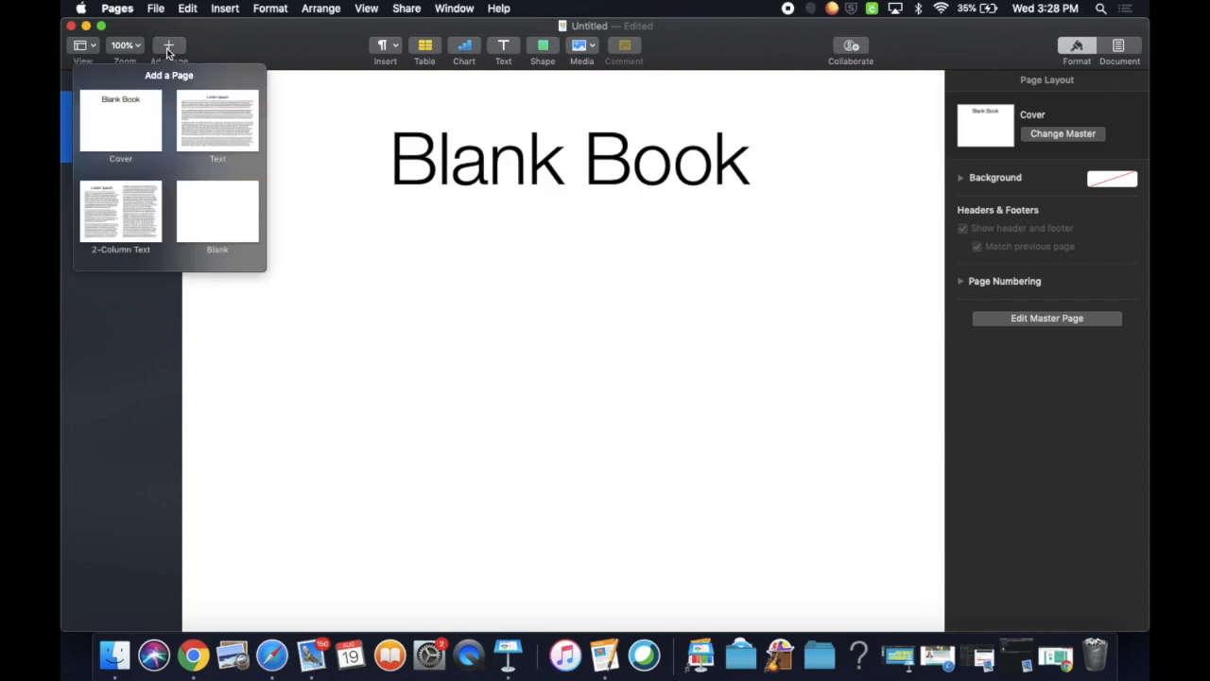
pyautogui.click(231, 212)
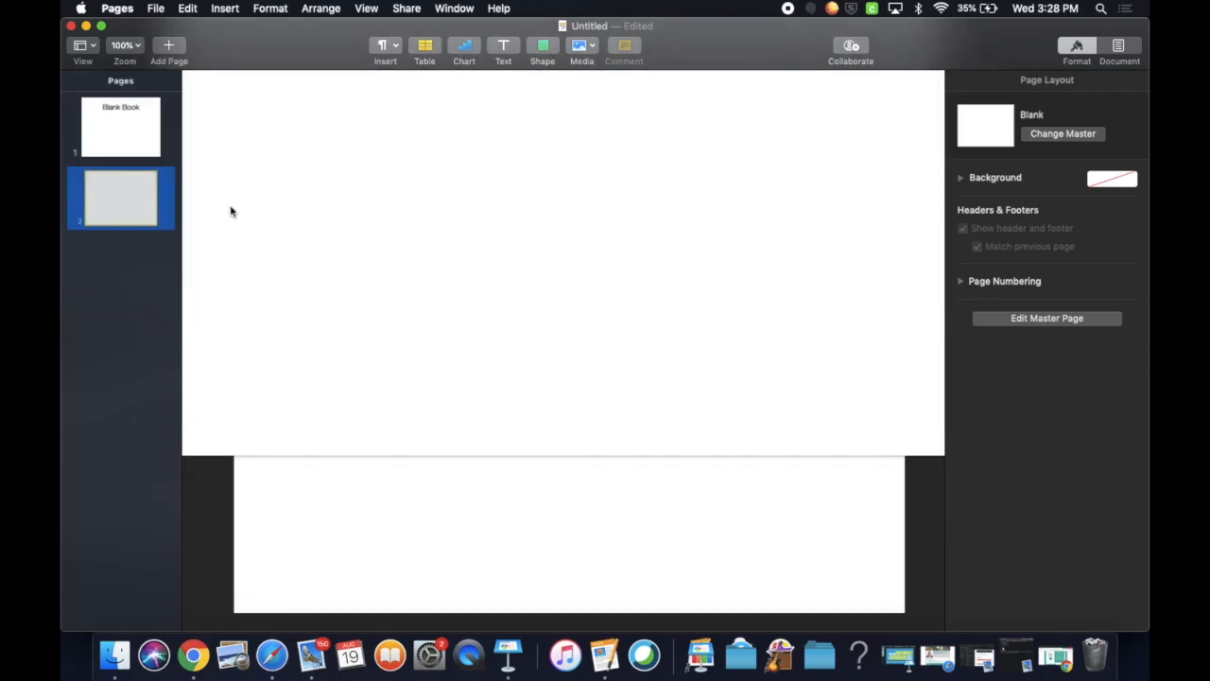
pyautogui.click(133, 138)
pyautogui.press('Delete')
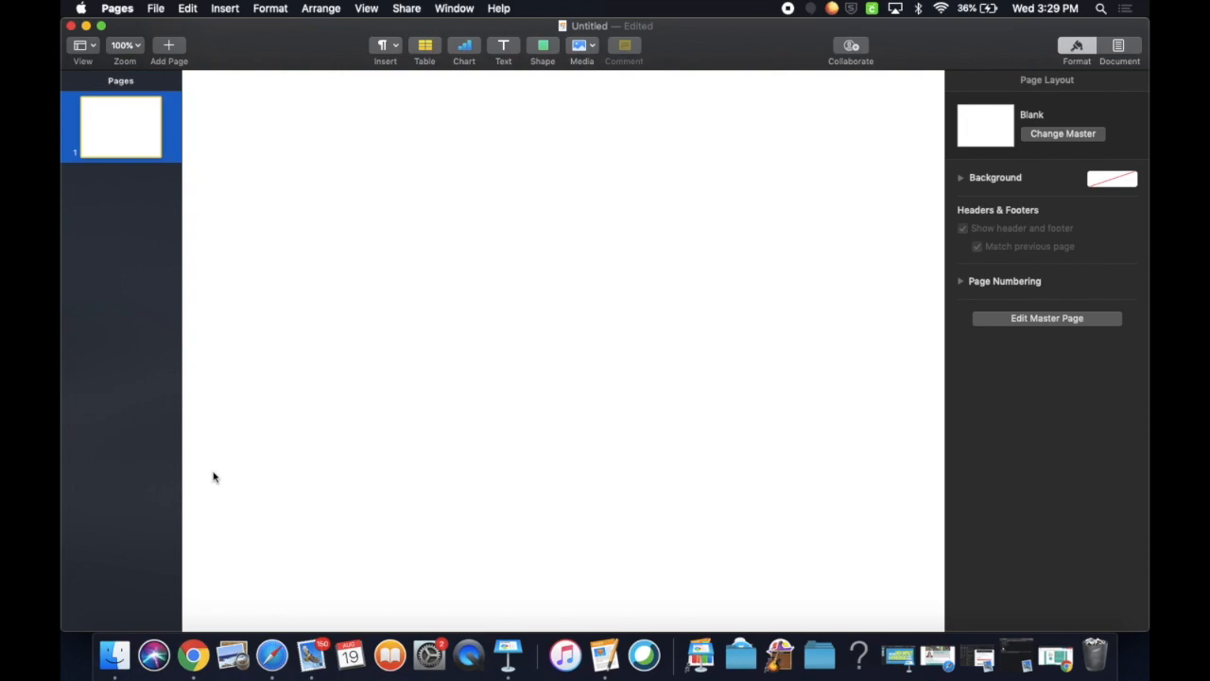
# - Place the image "Photo Placeholder copy" from the "z Workbook Files" folder inside Workbooks at the upper left of the blank page
pyautogui.click(114, 655)
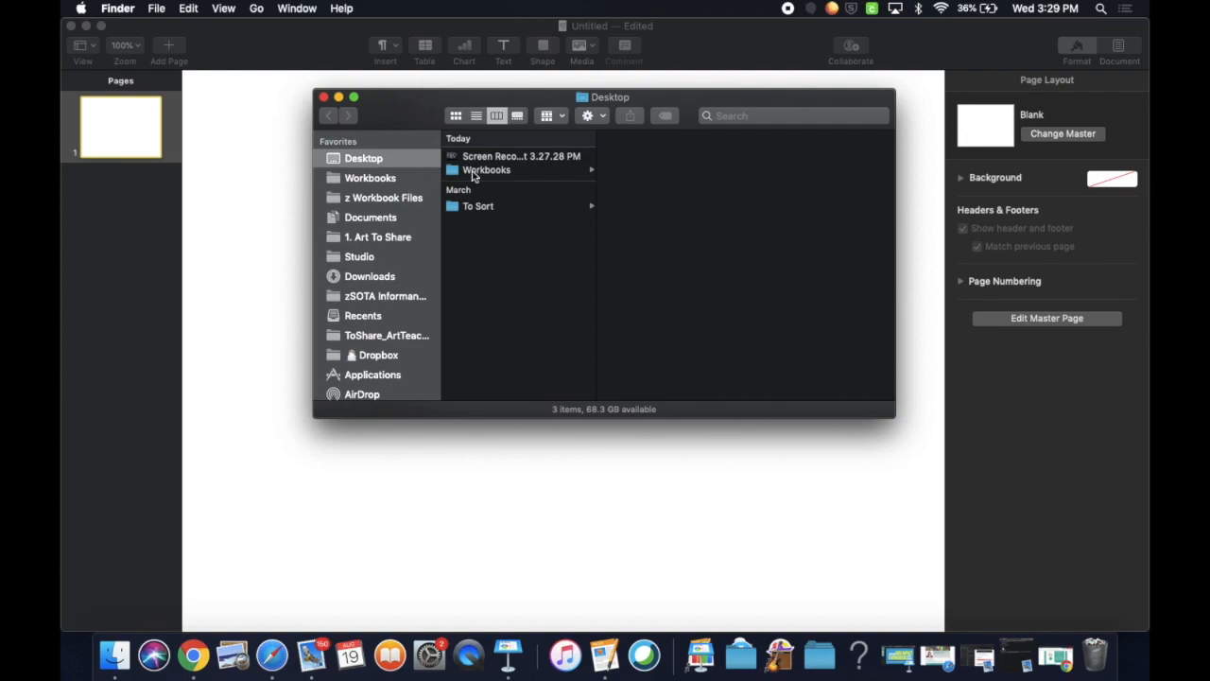
pyautogui.click(473, 175)
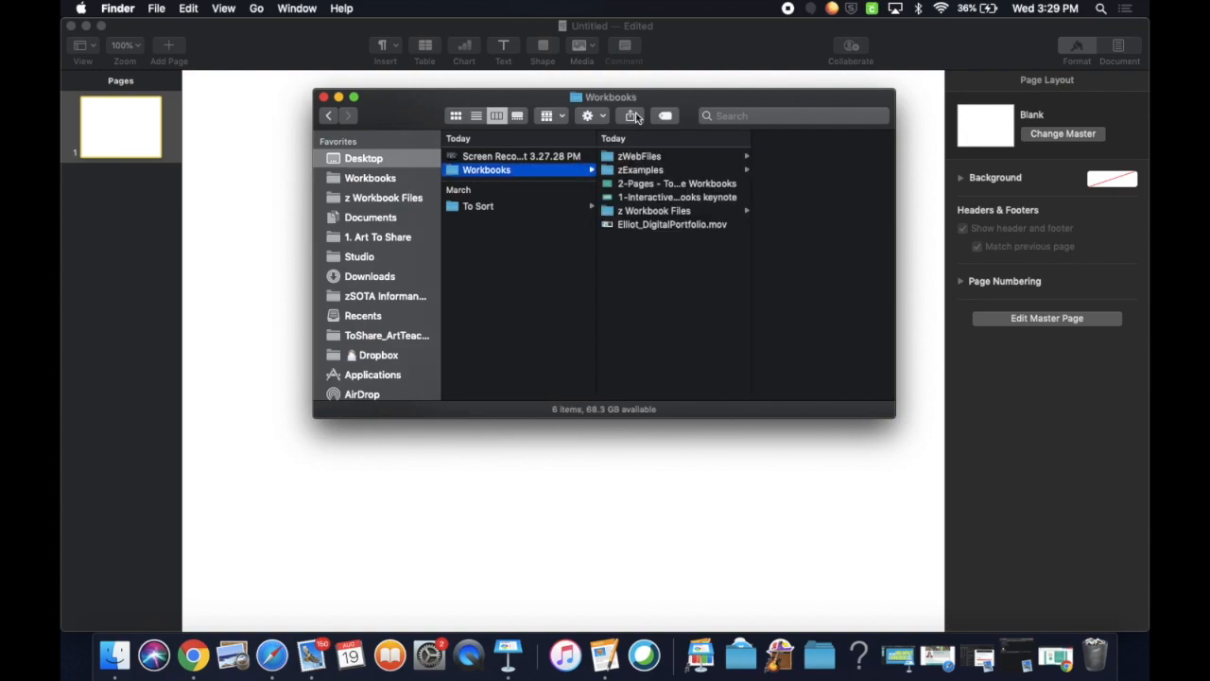
pyautogui.moveTo(661, 99); pyautogui.dragTo(437, 66)
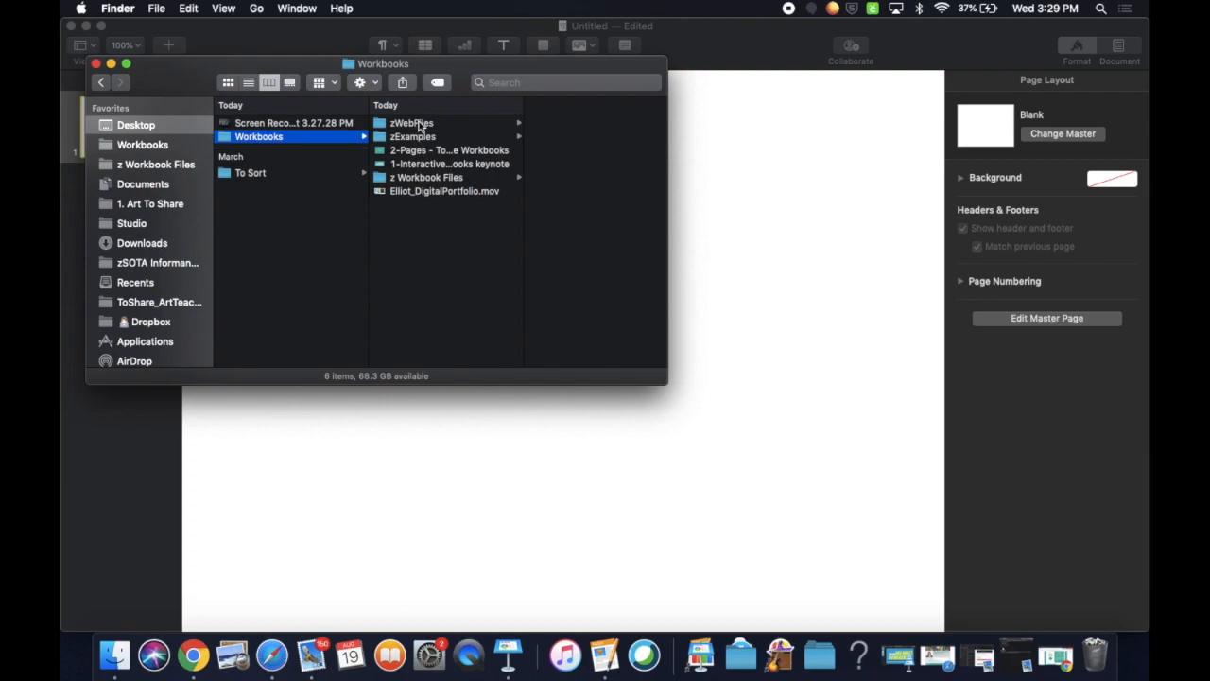
pyautogui.click(419, 179)
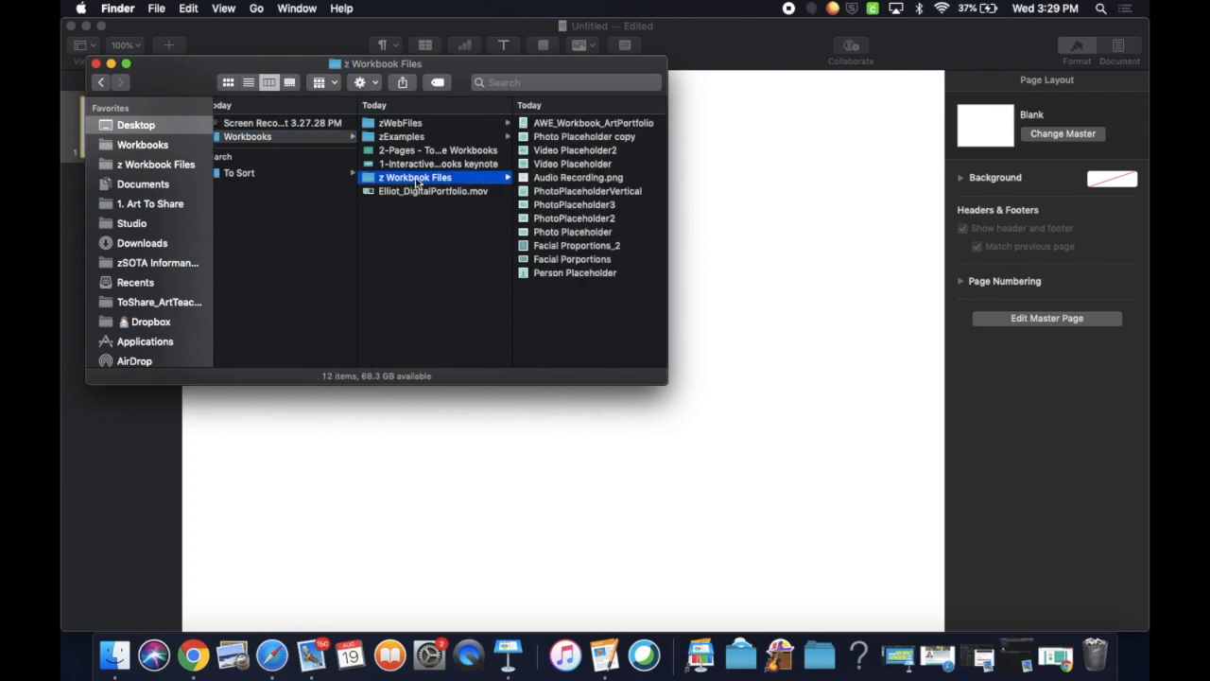
pyautogui.click(547, 137)
pyautogui.moveTo(401, 142); pyautogui.dragTo(851, 496)
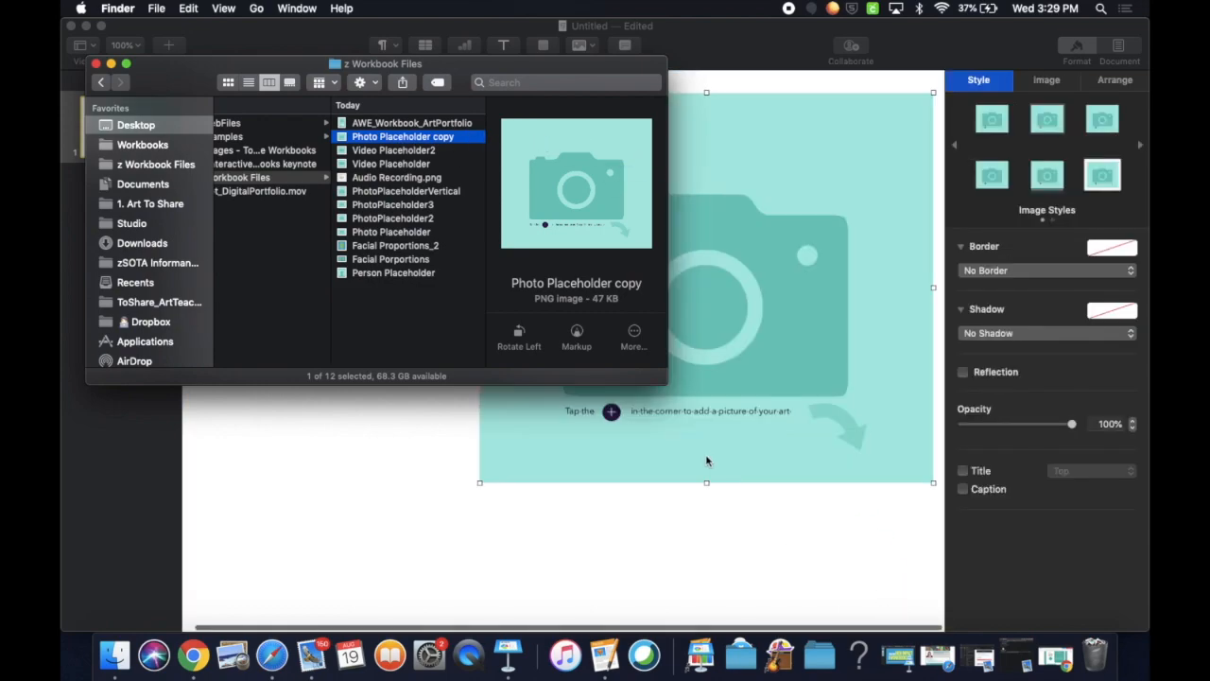
pyautogui.click(771, 392)
pyautogui.moveTo(643, 248); pyautogui.dragTo(393, 270)
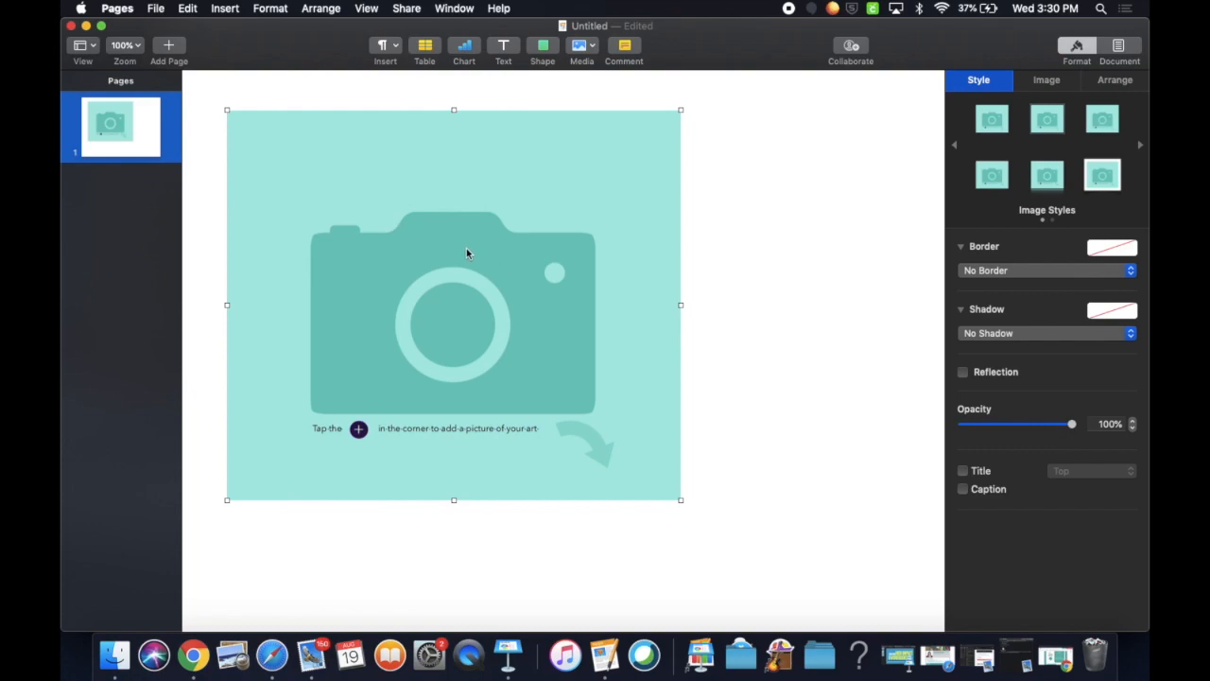
# - Define the camera image as a media placeholder
pyautogui.click(270, 8)
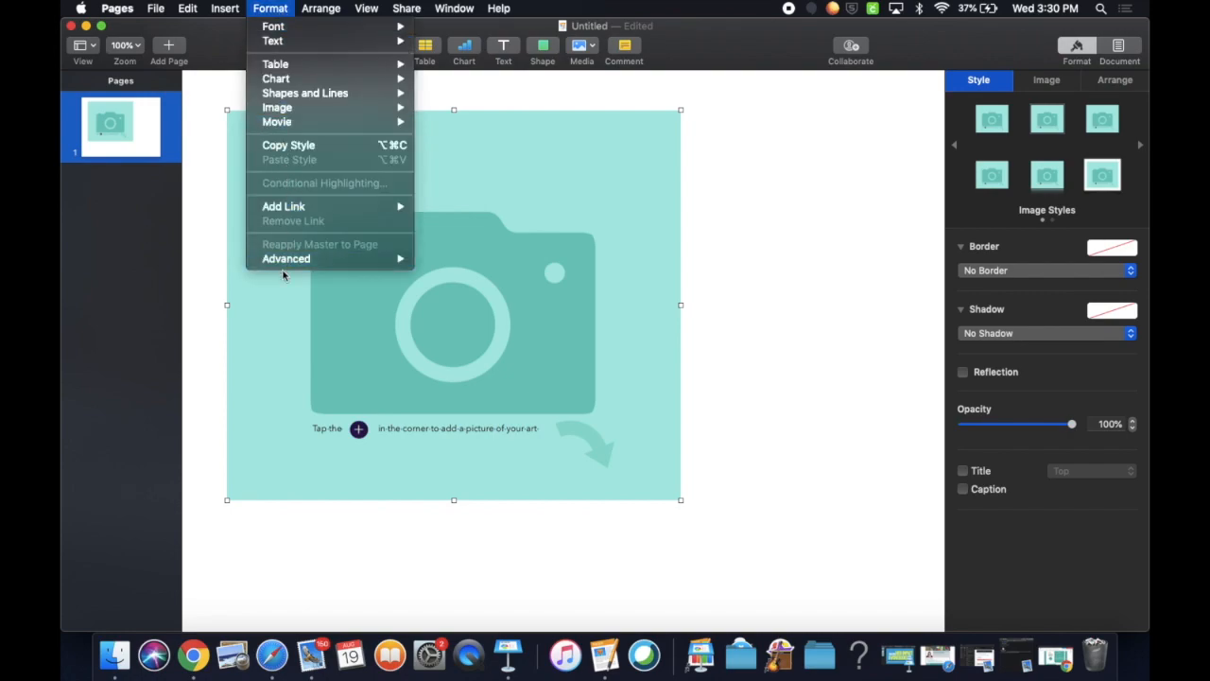
pyautogui.moveTo(280, 263)
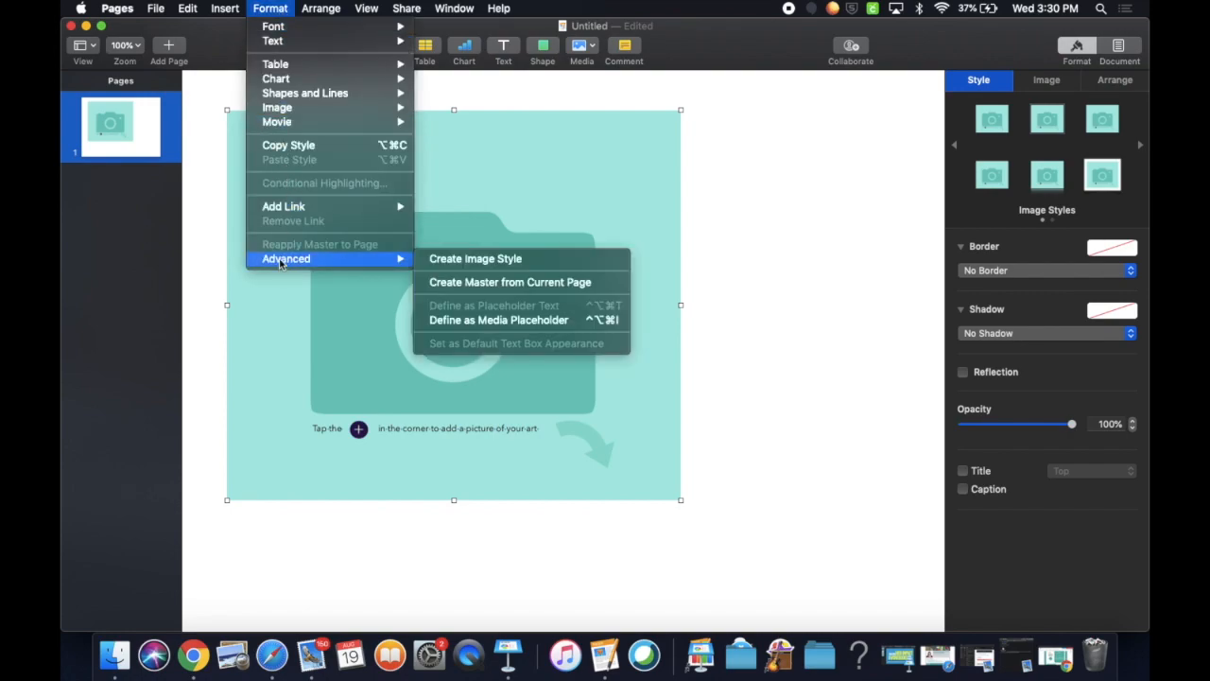
pyautogui.click(449, 323)
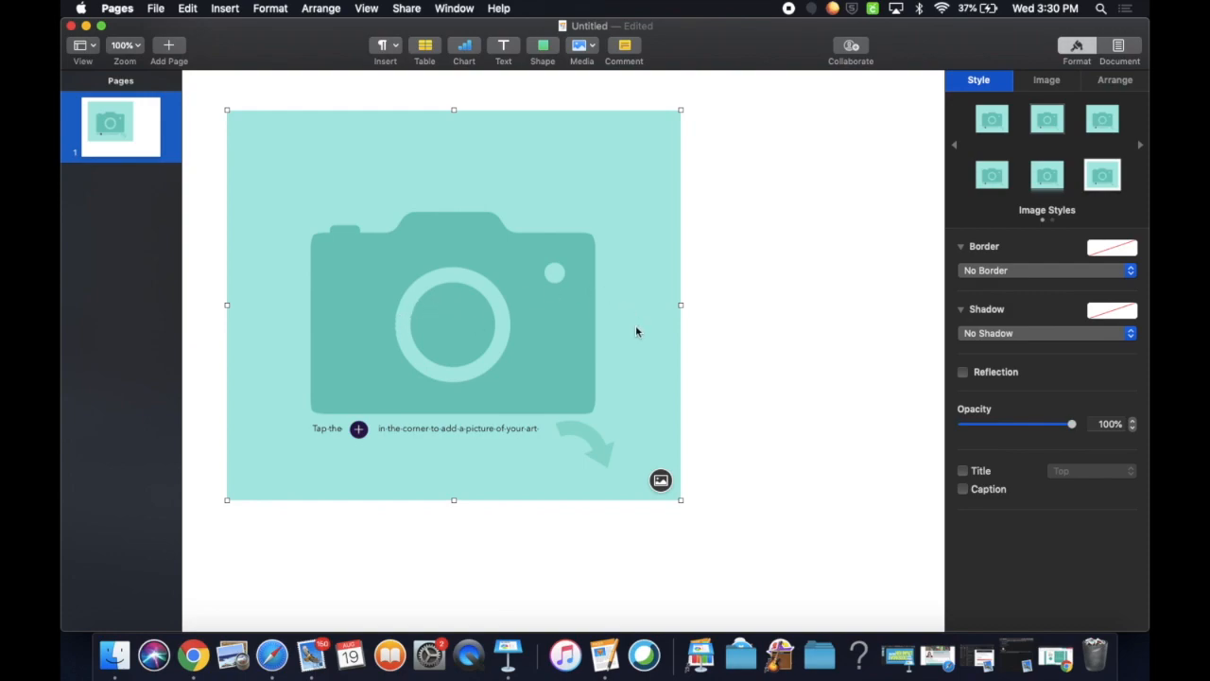
# - Add a text box to the right of the camera placeholder, aligned with its top edge, and open its text for editing
pyautogui.click(503, 47)
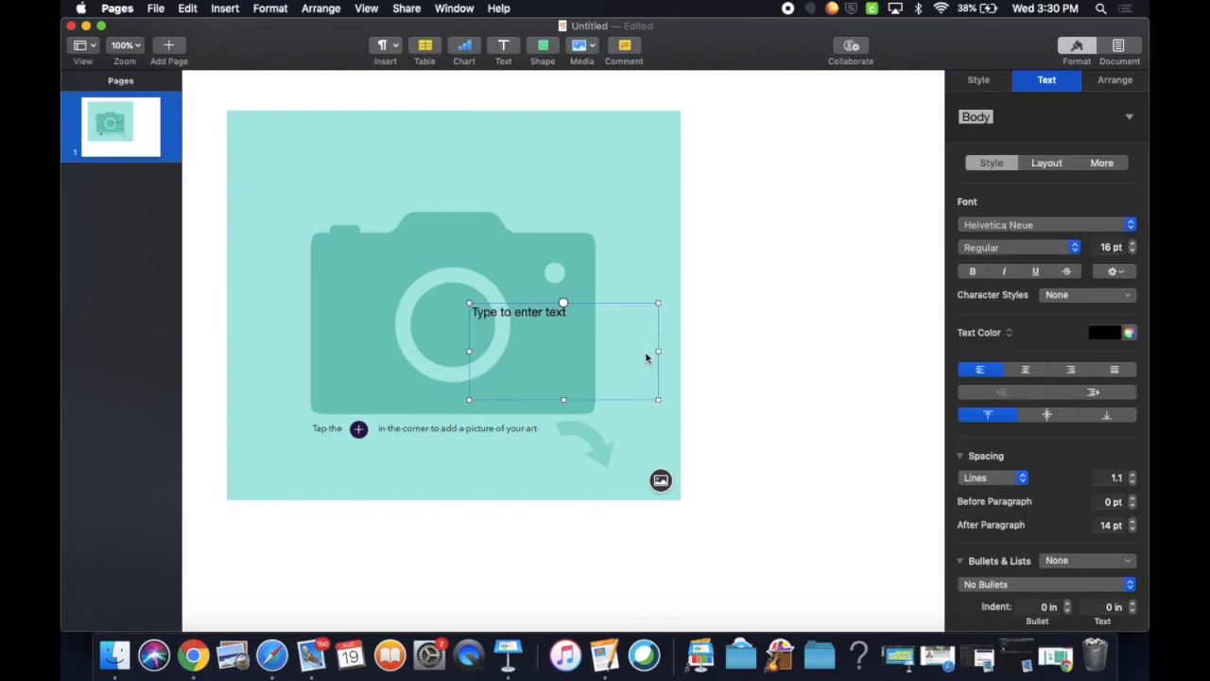
pyautogui.moveTo(536, 313); pyautogui.dragTo(757, 123)
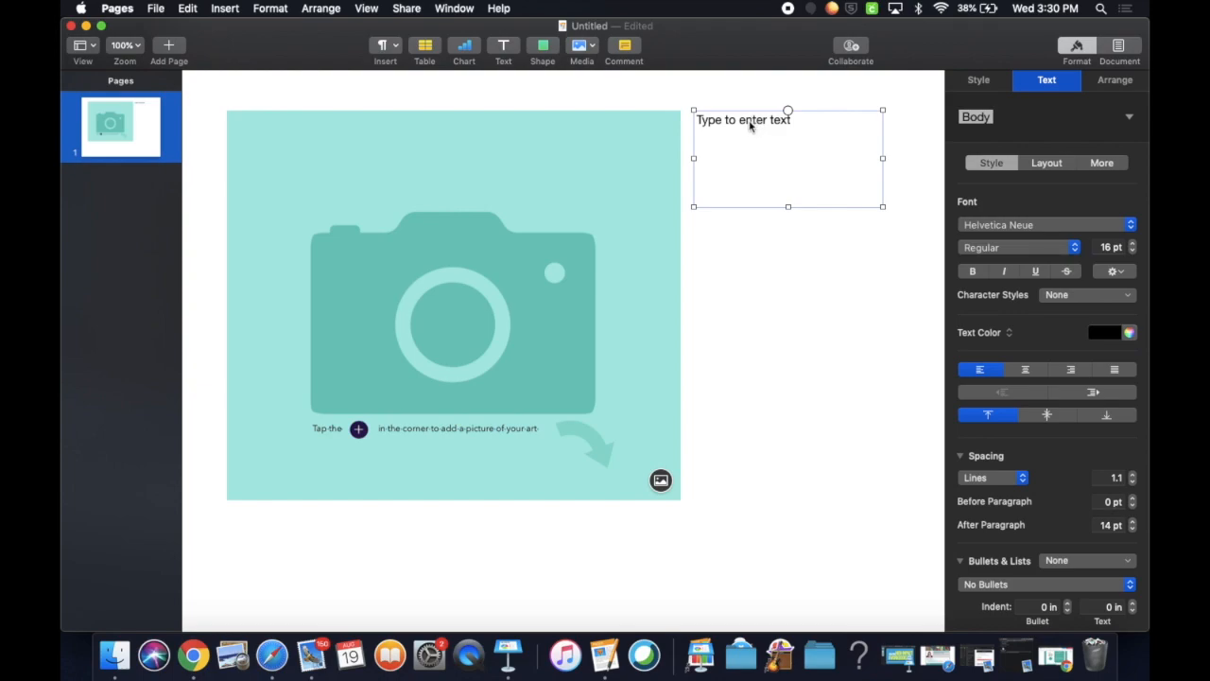
pyautogui.click(749, 123)
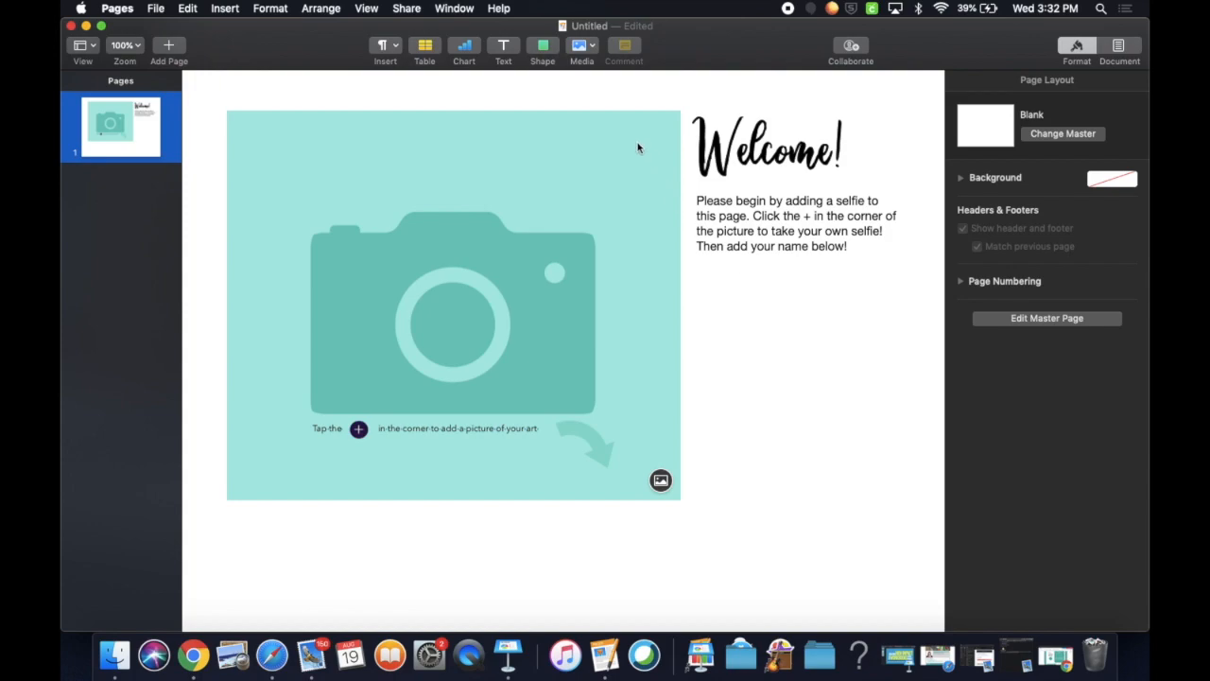
# - Add a second text box directly below the camera placeholder and widen it to match the placeholder's width
pyautogui.click(504, 49)
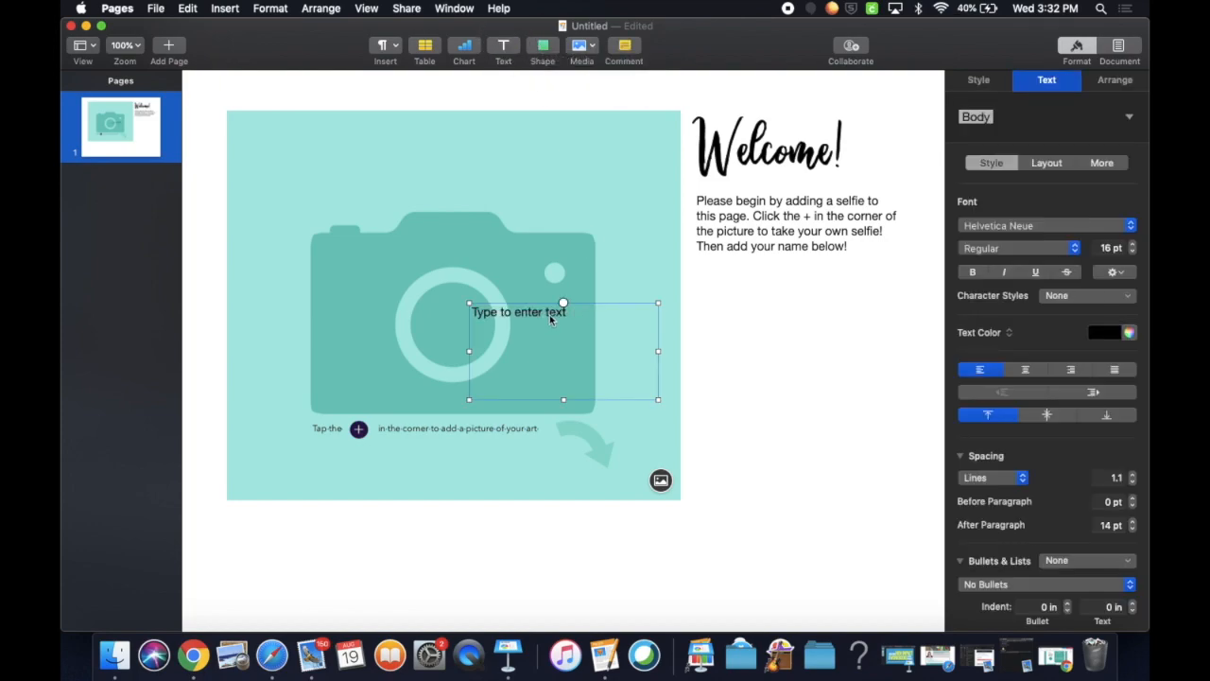
pyautogui.moveTo(526, 316); pyautogui.dragTo(284, 518)
pyautogui.click(284, 529)
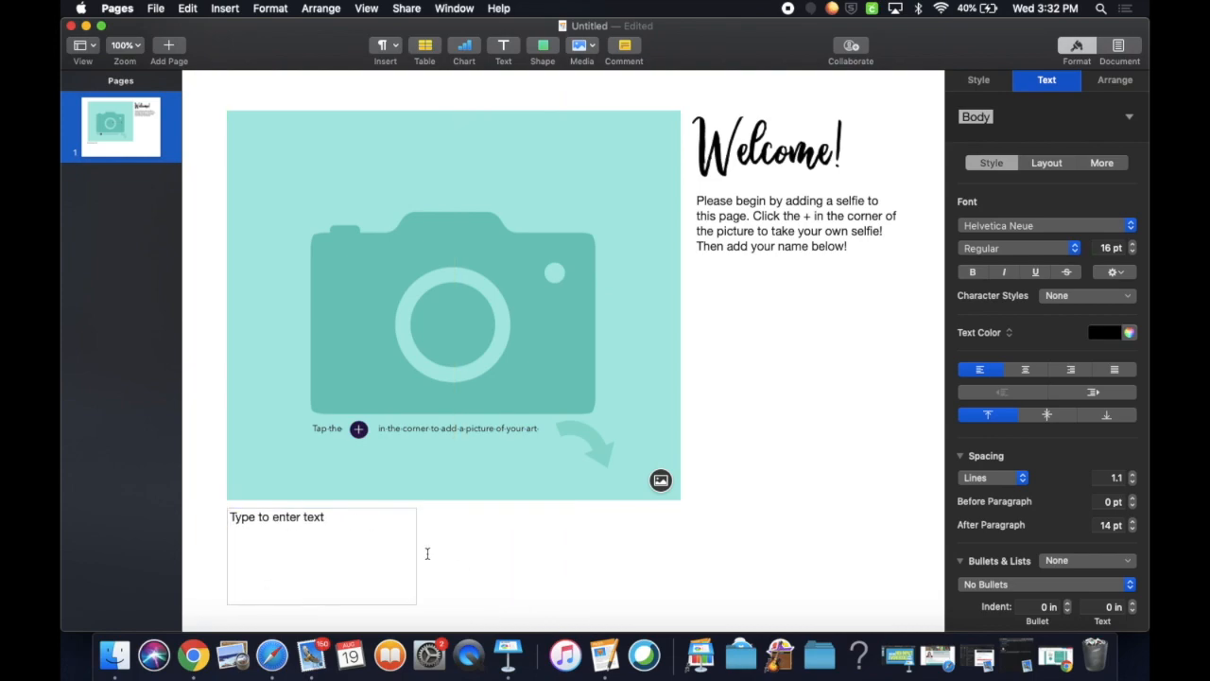
pyautogui.click(448, 532)
pyautogui.click(406, 551)
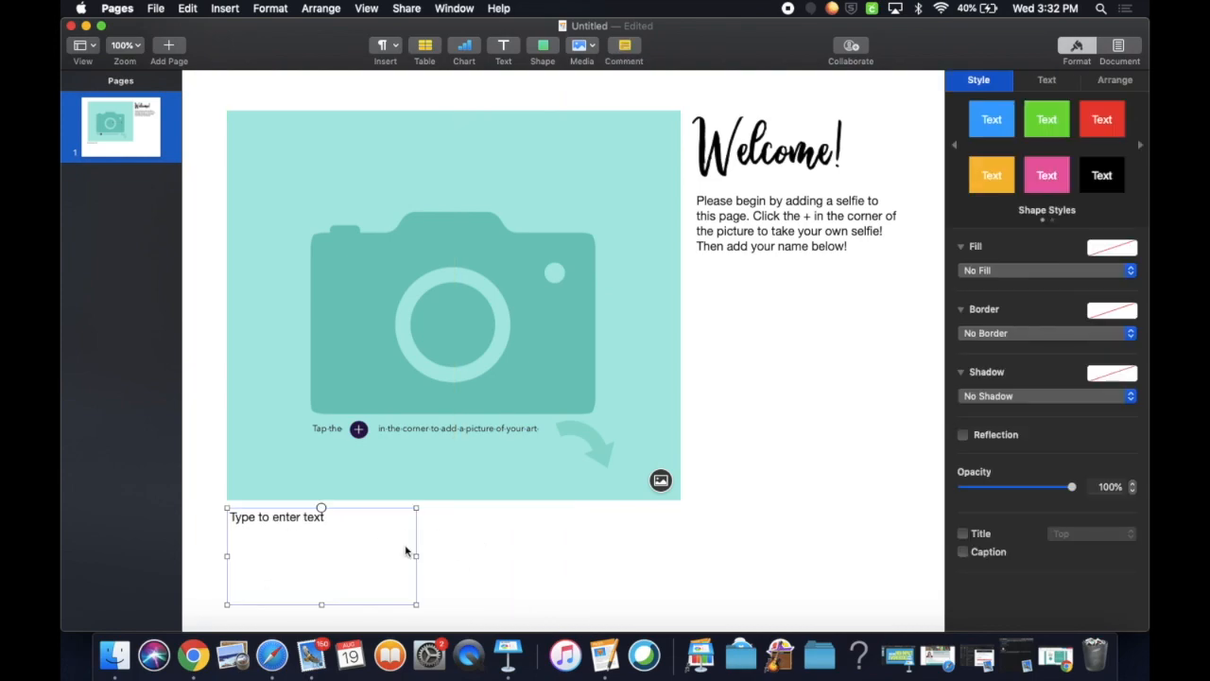
pyautogui.moveTo(416, 555); pyautogui.dragTo(679, 556)
# - Replace the sample text in the box below the image with "Name goes here" in the Ballada font at 100 pt
pyautogui.tripleClick(284, 518)
pyautogui.click(1029, 226)
pyautogui.click(1031, 252)
pyautogui.click(983, 227)
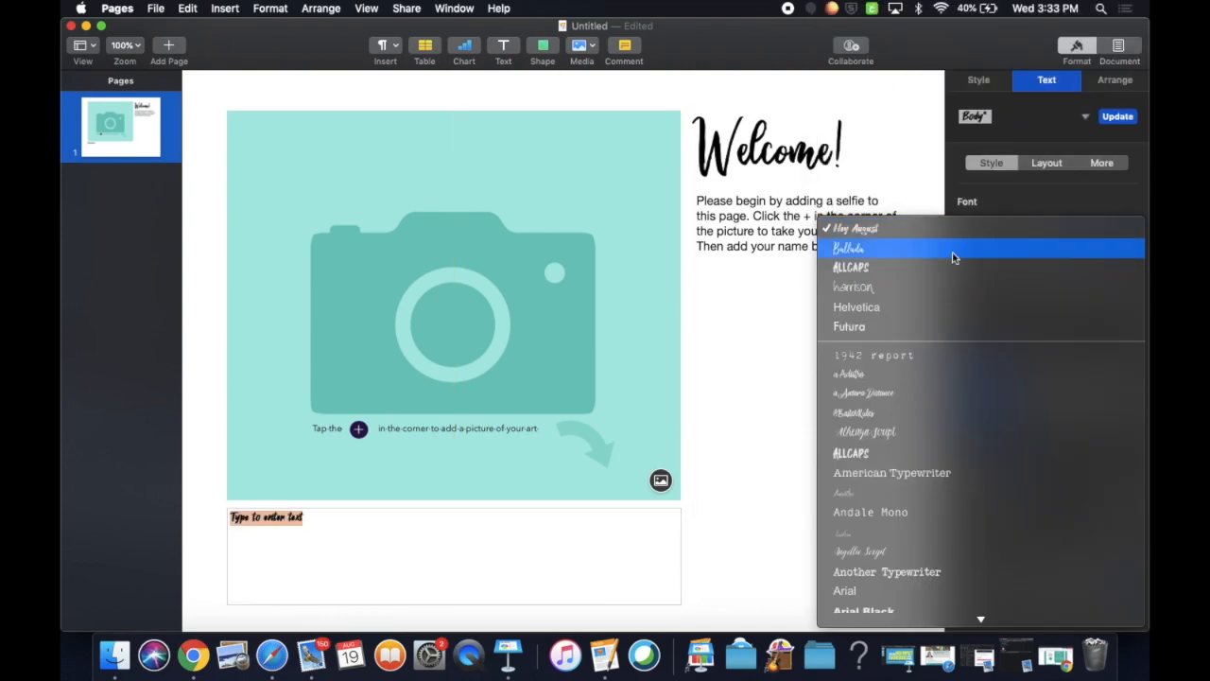
pyautogui.click(953, 247)
pyautogui.write('Name goes here')
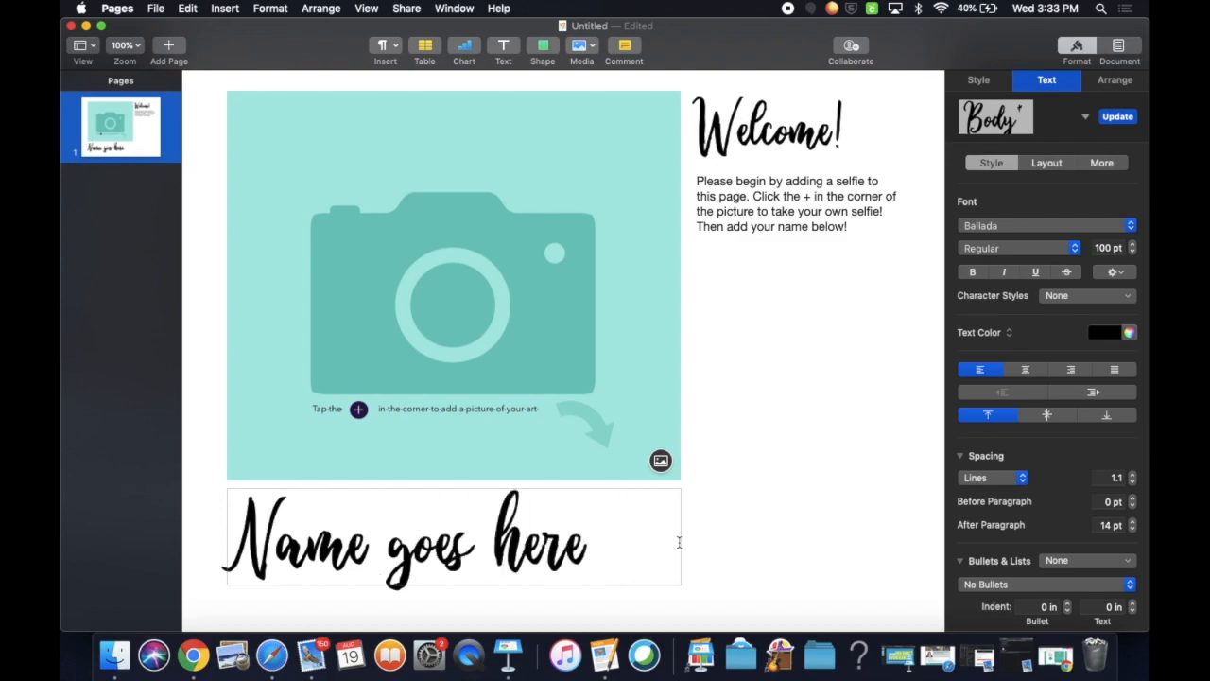
pyautogui.click(706, 522)
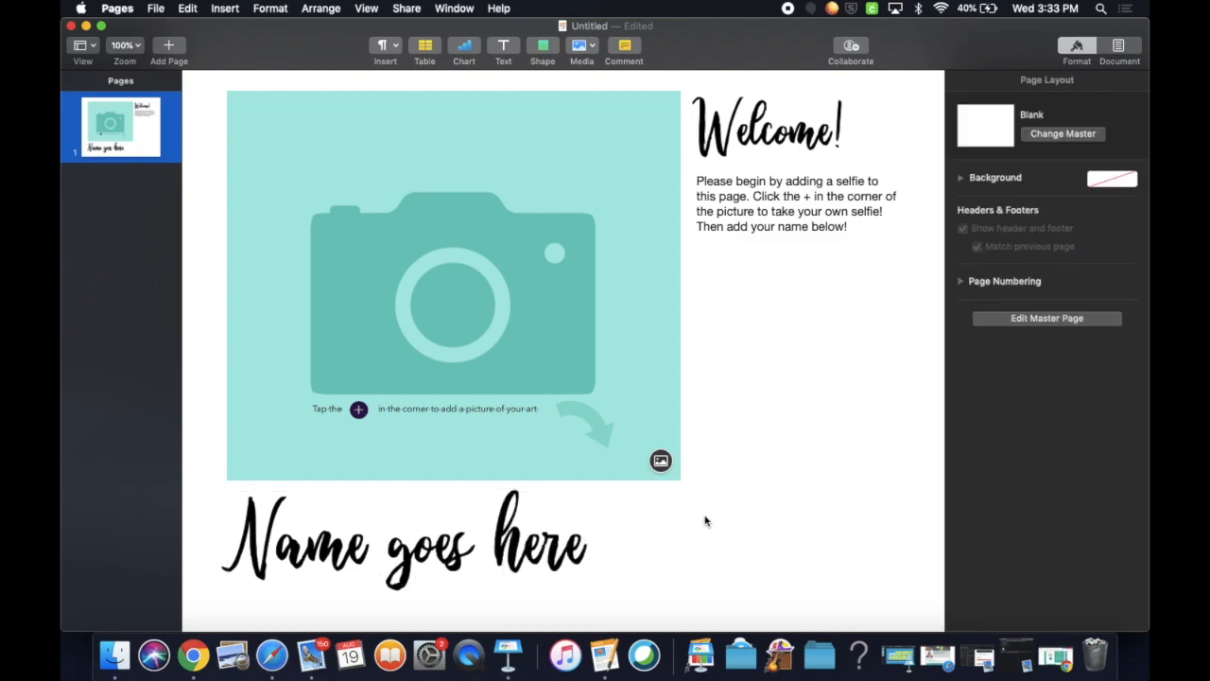
# - Define the "Name goes here" text as placeholder text and center it horizontally in its box
pyautogui.click(506, 541)
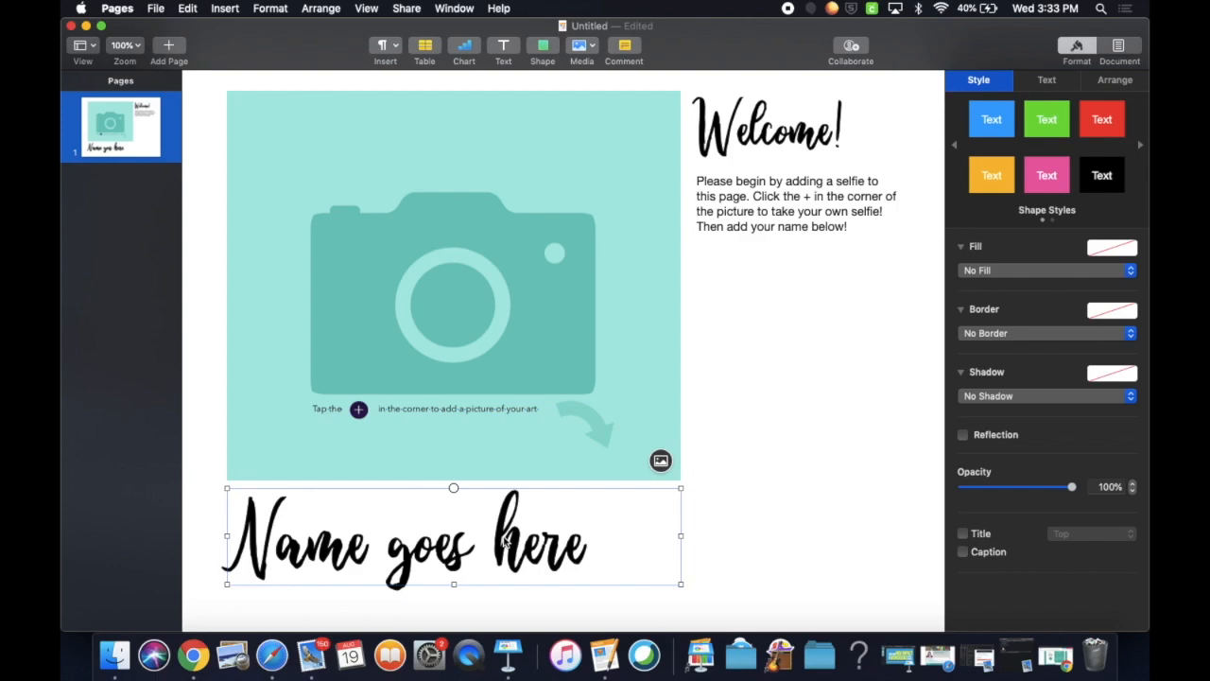
pyautogui.click(638, 548)
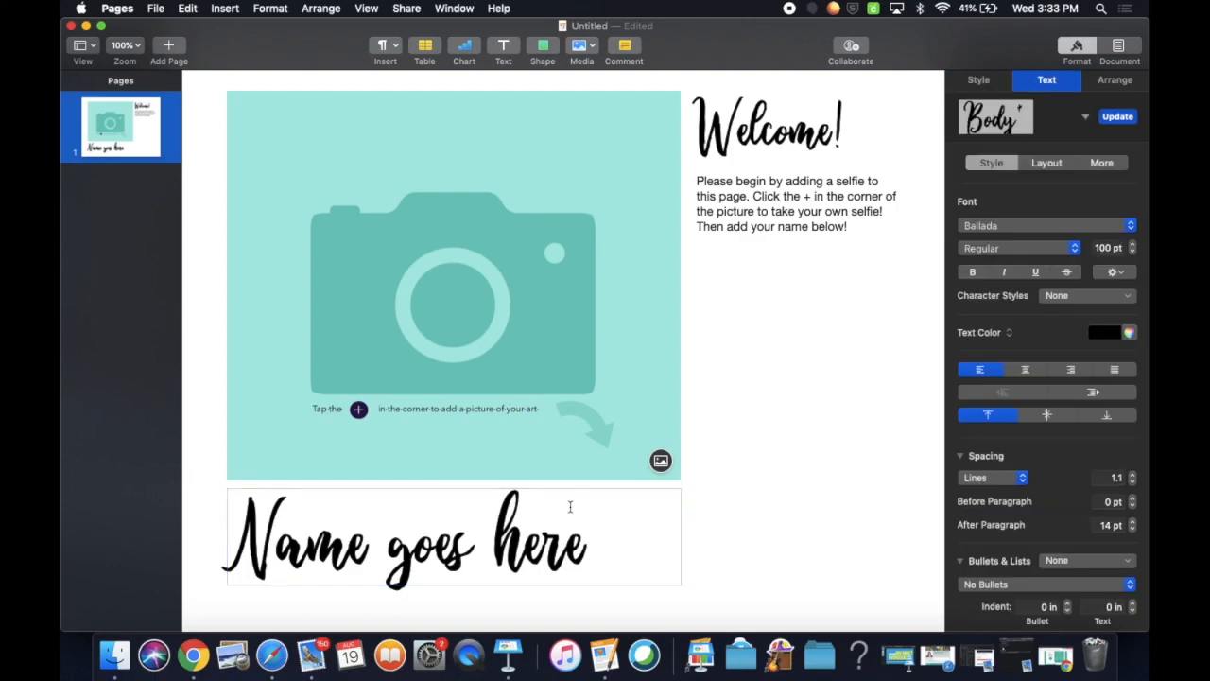
pyautogui.hotkey('shift', 'alt', 'Left')
pyautogui.hotkey('shift', 'alt', 'Left')
pyautogui.hotkey('shift', 'alt', 'Left')
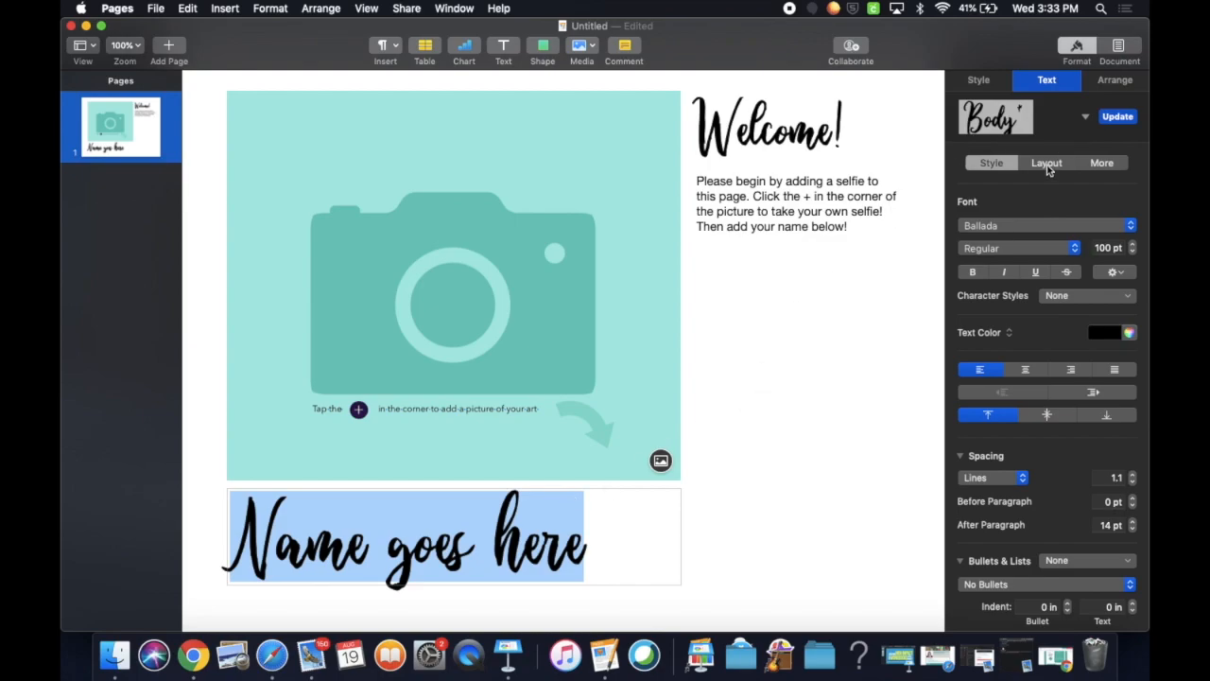
pyautogui.click(274, 9)
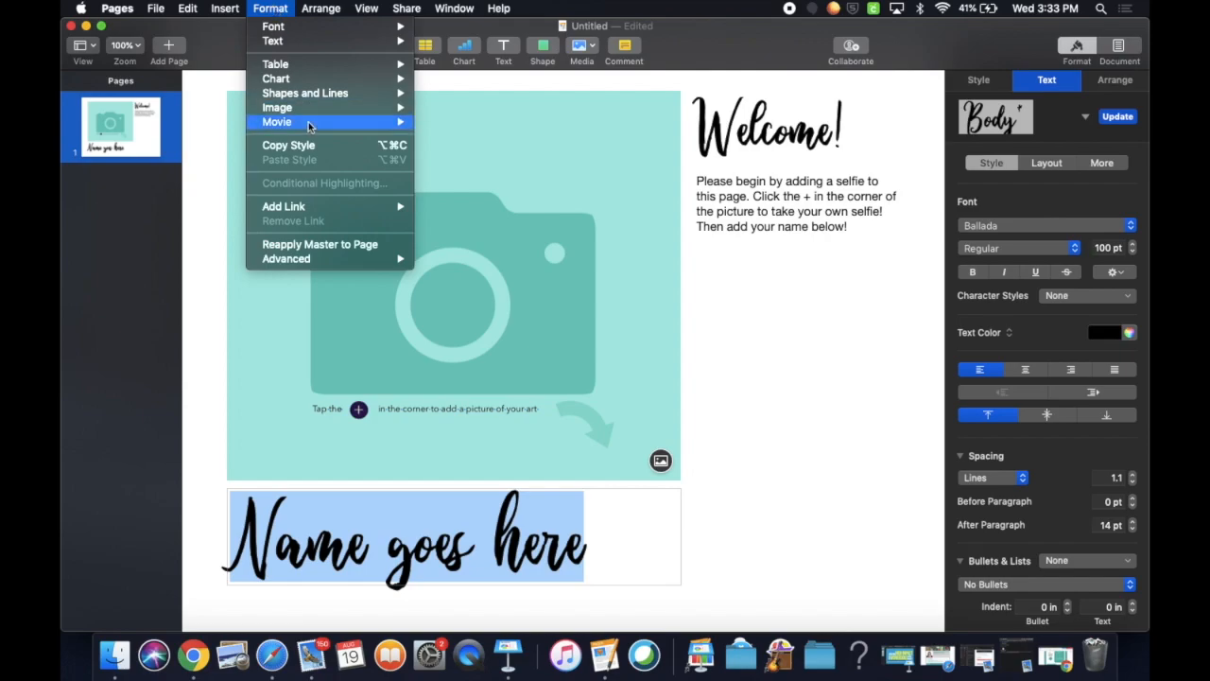
pyautogui.moveTo(321, 262)
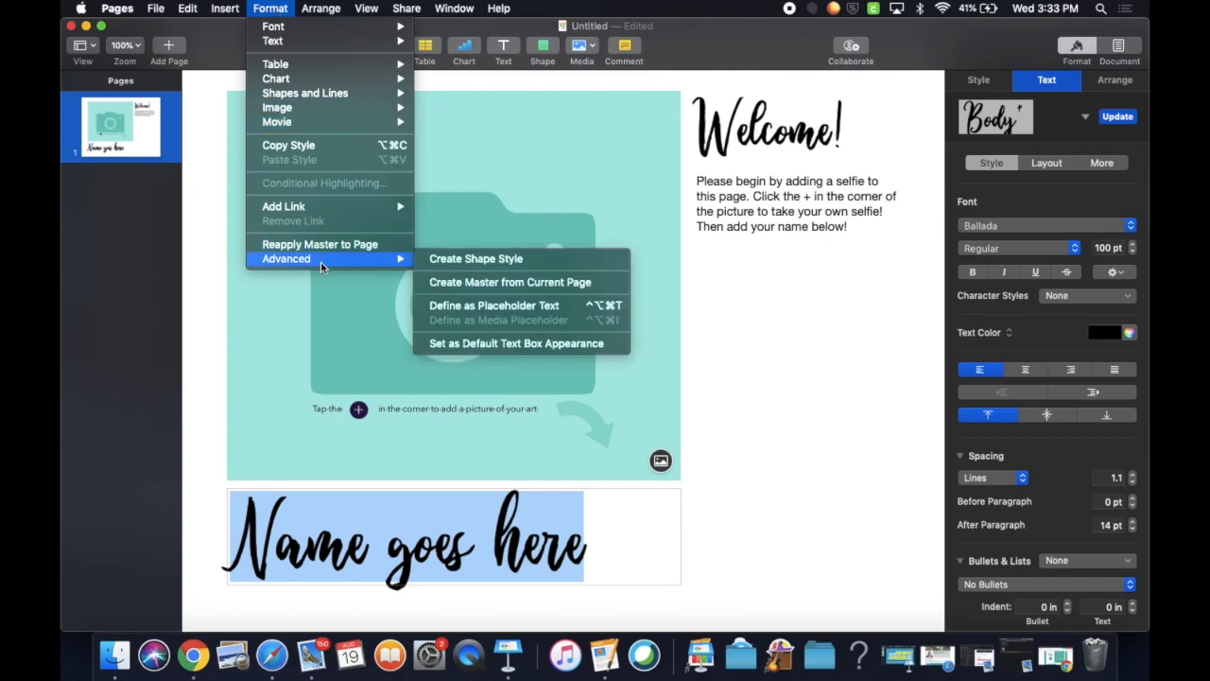
pyautogui.click(502, 307)
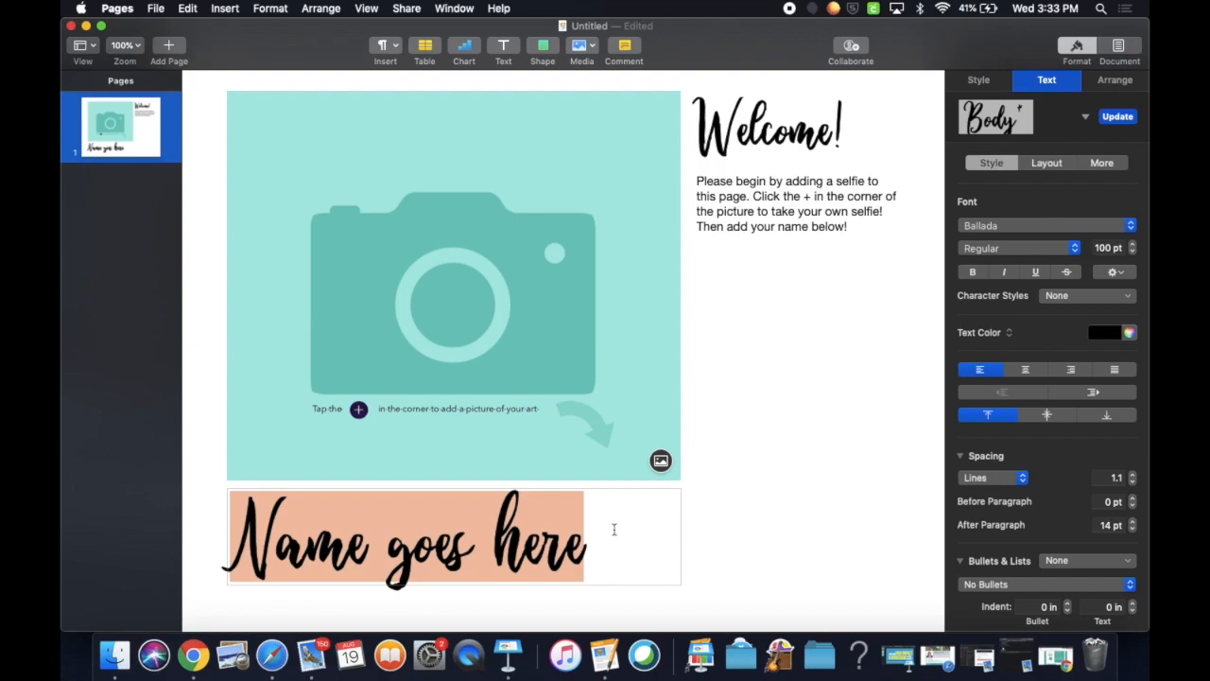
pyautogui.click(1028, 369)
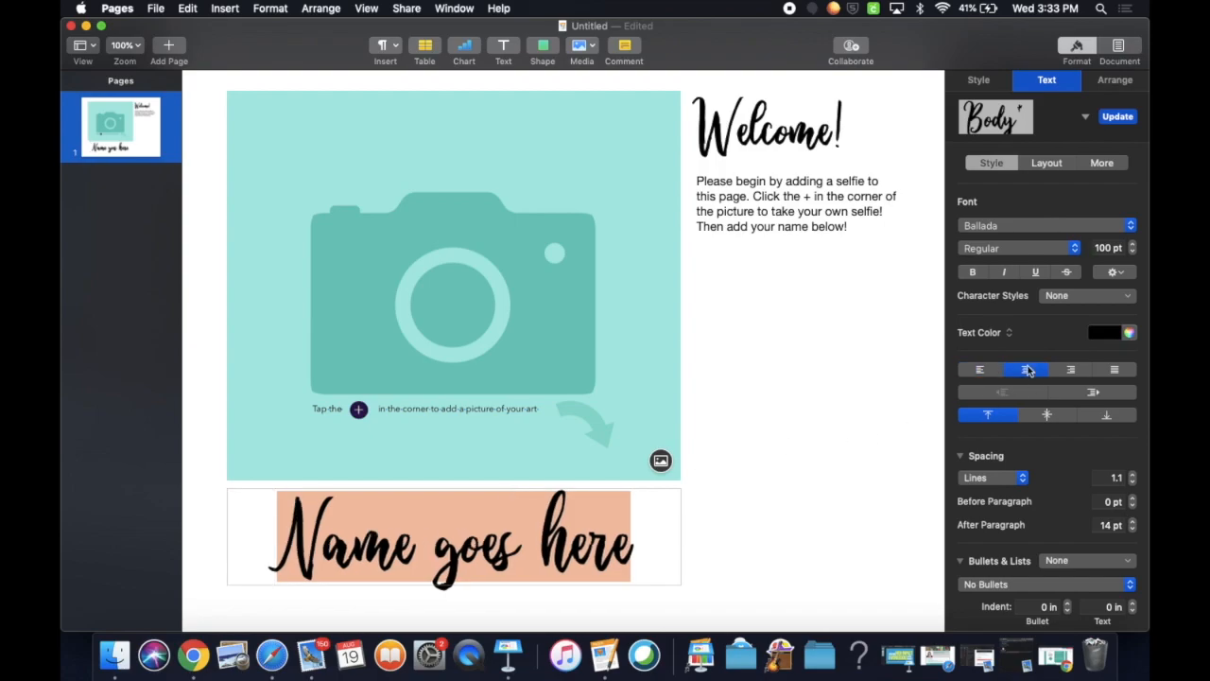
pyautogui.click(716, 511)
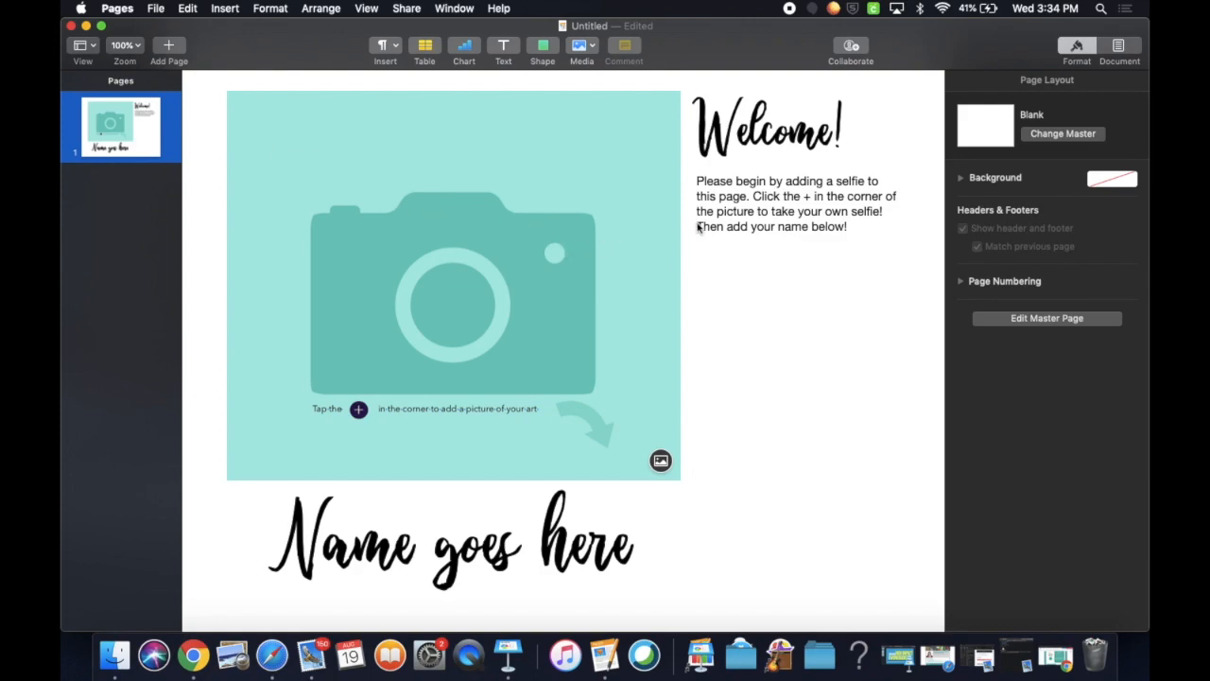
# - Lock the "Welcome!" instructions text box in place and reselect it to check that it cannot be edited
pyautogui.click(772, 203)
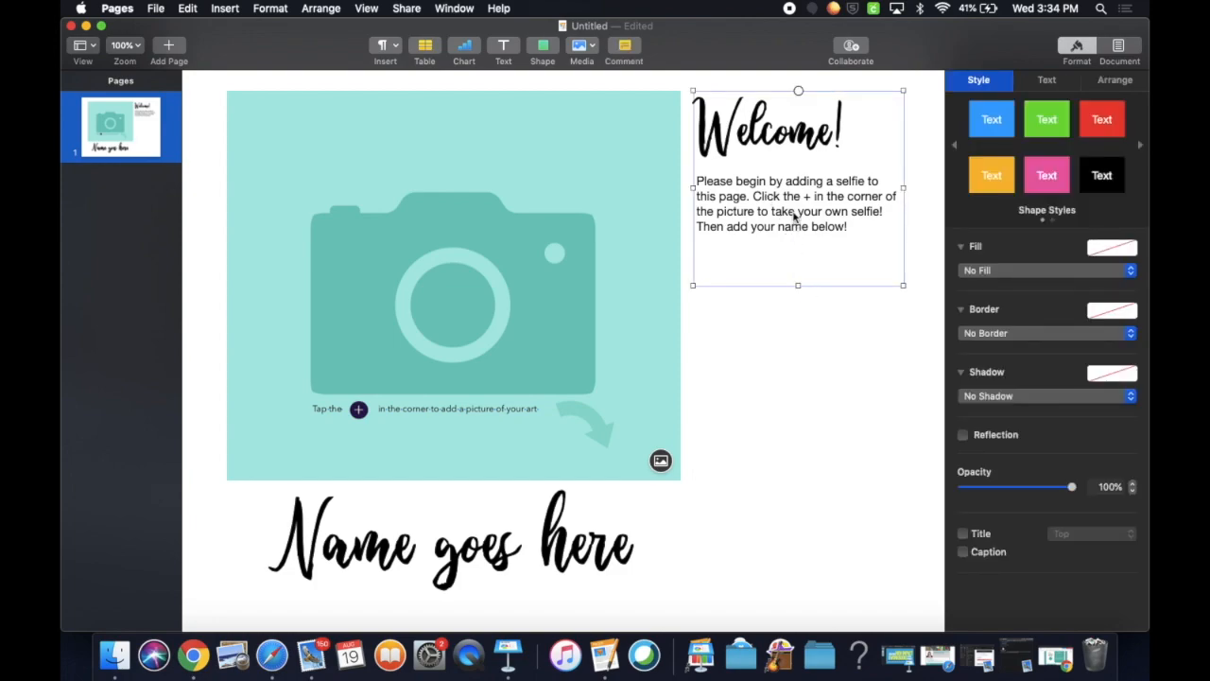
pyautogui.click(1081, 52)
pyautogui.click(1078, 47)
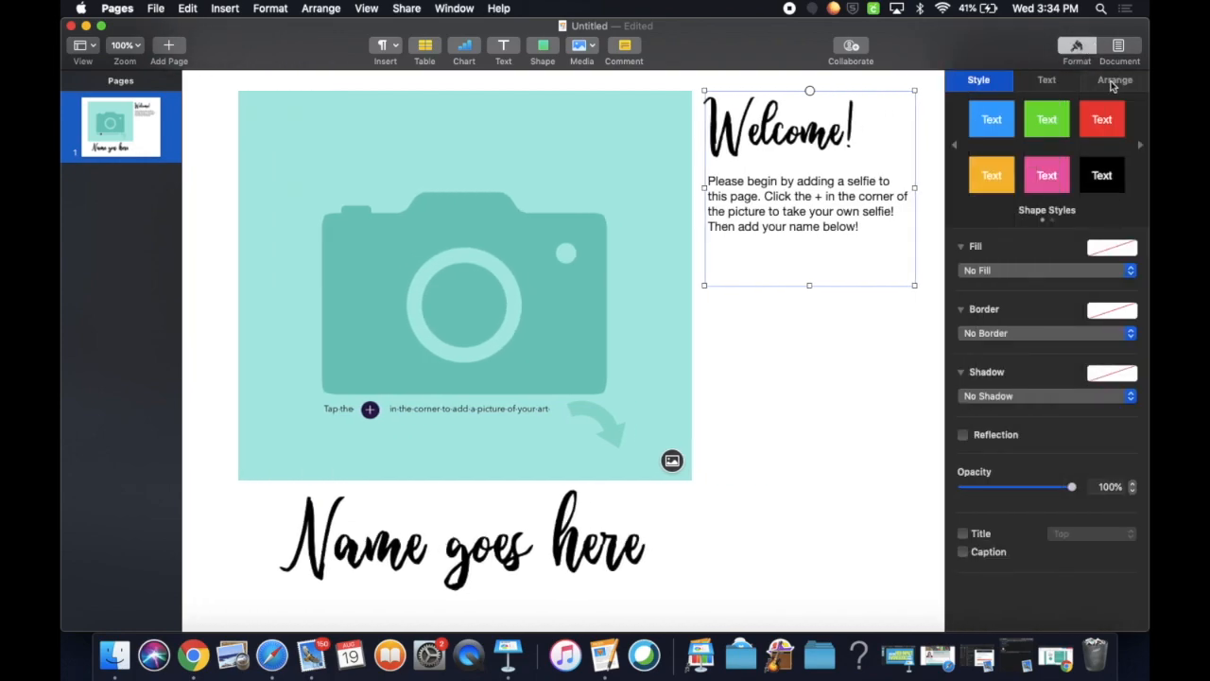
pyautogui.click(1112, 84)
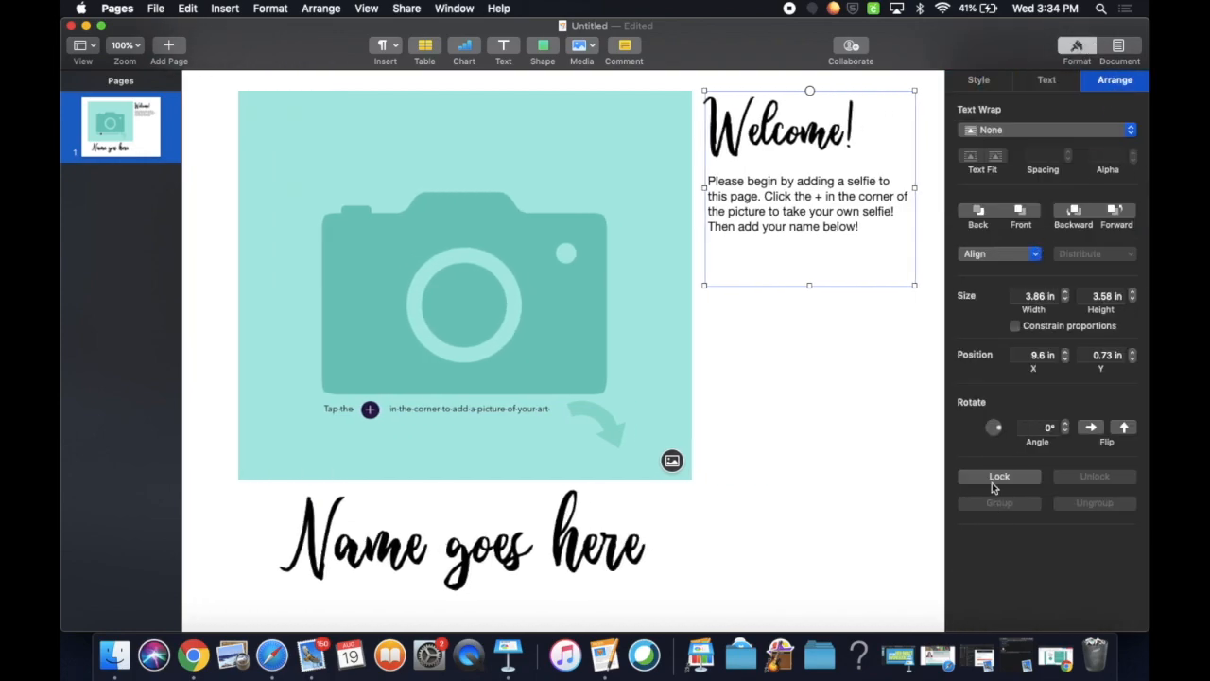
pyautogui.click(999, 476)
pyautogui.click(799, 329)
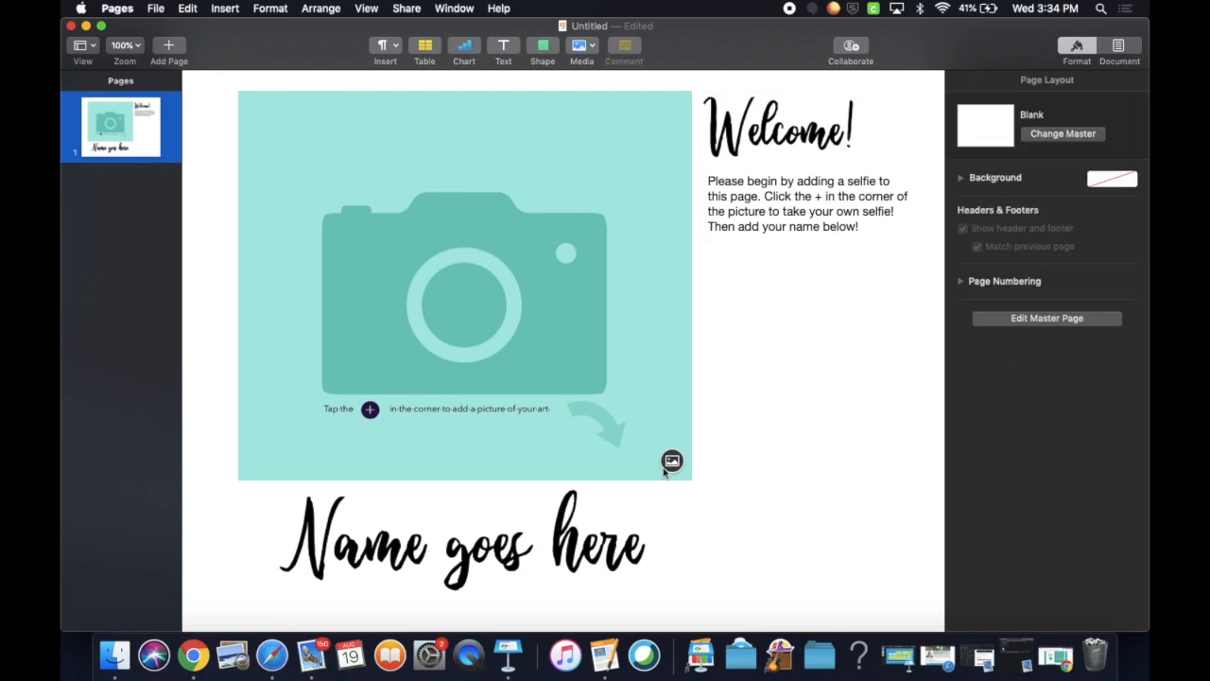
pyautogui.click(800, 223)
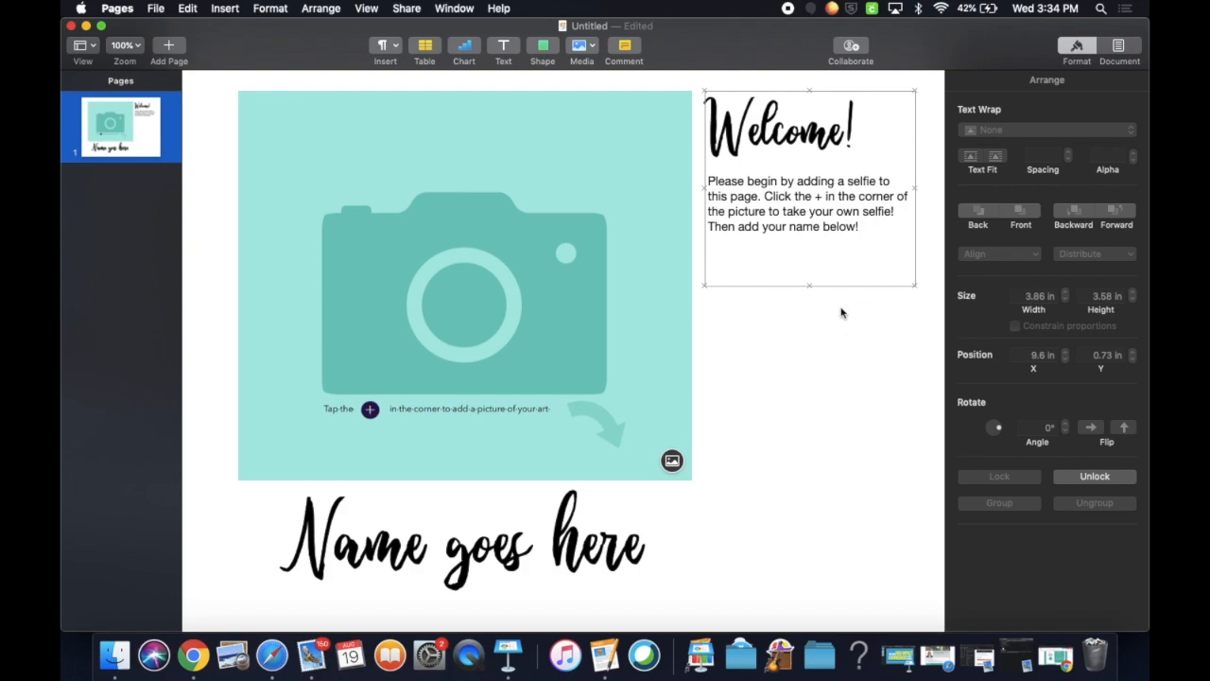
pyautogui.click(837, 368)
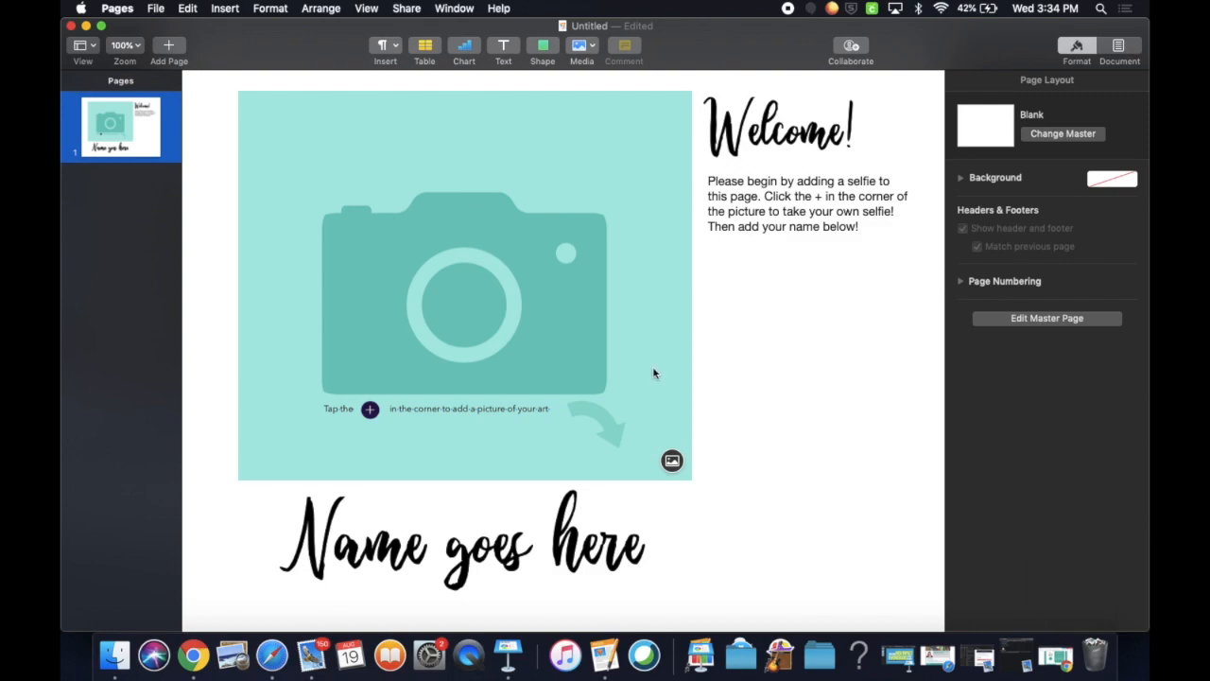
# - Set the page background to the dark teal color fill
pyautogui.scroll(-3, 653, 373)
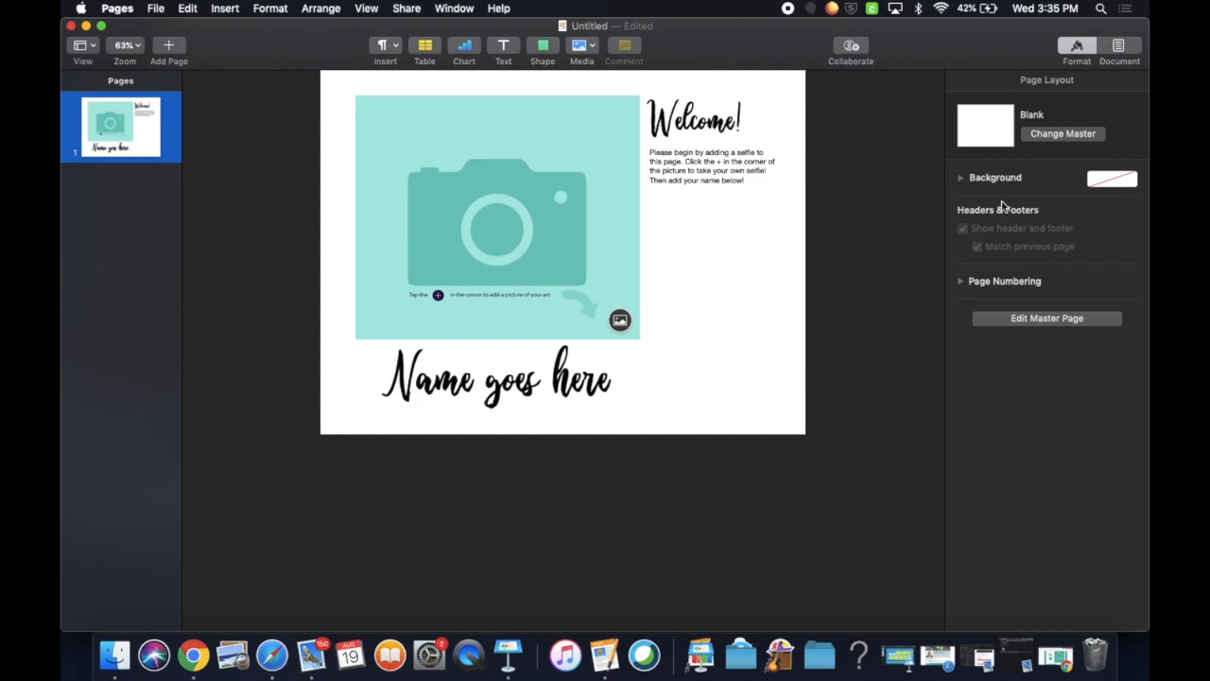
pyautogui.click(1125, 186)
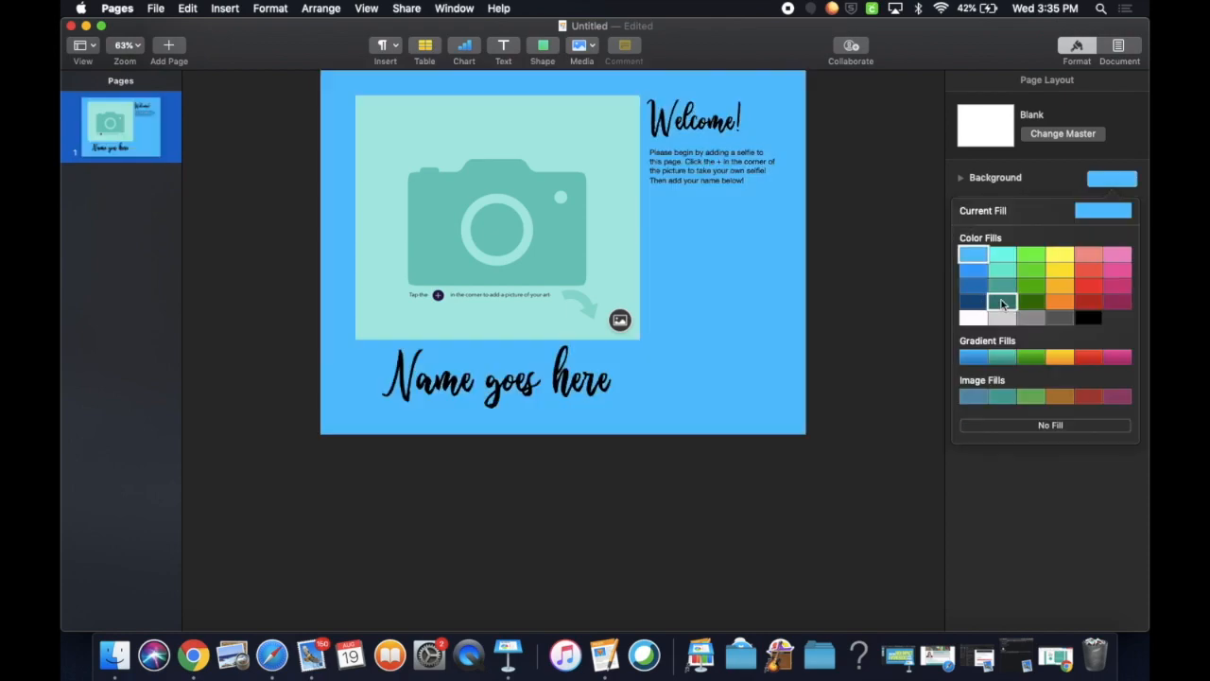
pyautogui.click(1001, 308)
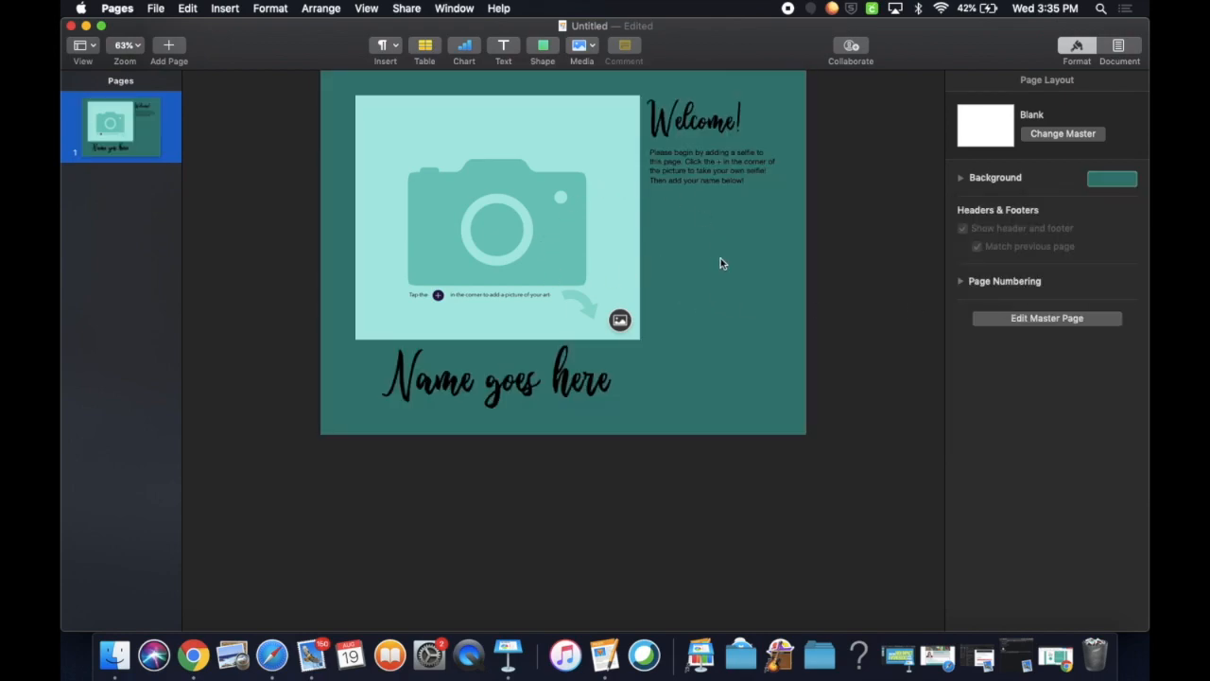
# - Insert the paint splatter shape found with "art", enlarge it to about 7.09 by 7 in over the page's lower-right corner, and send it to the back
pyautogui.click(542, 47)
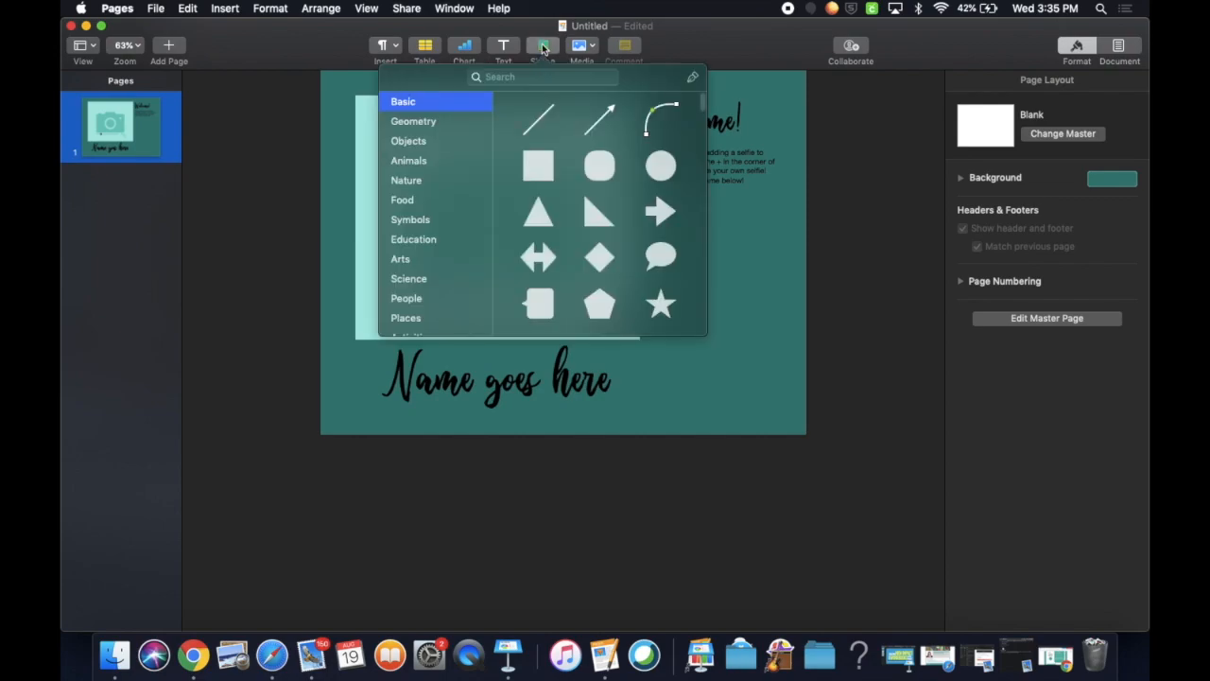
pyautogui.click(541, 76)
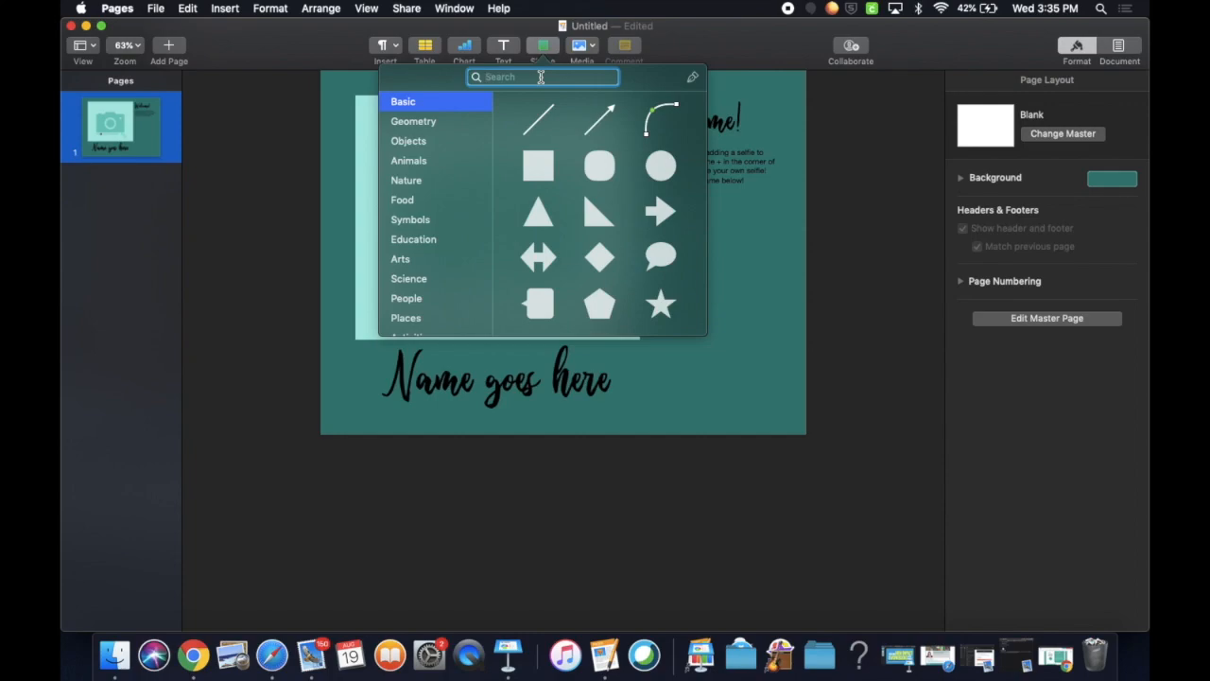
pyautogui.write('art')
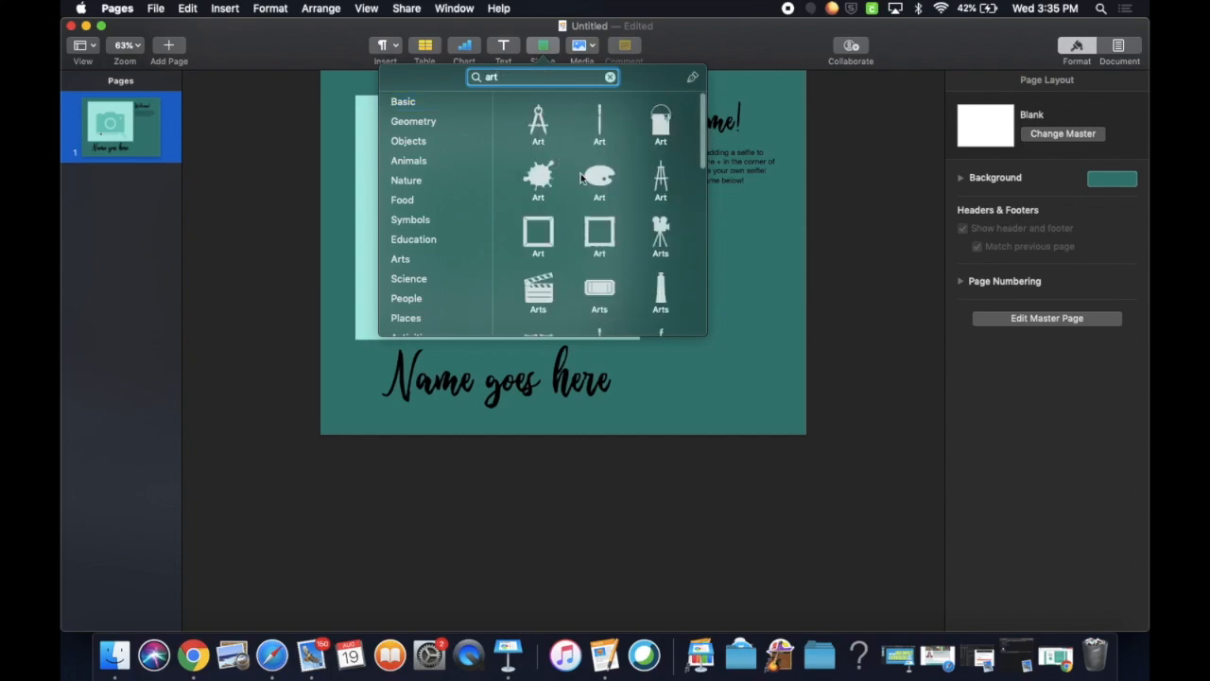
pyautogui.click(544, 186)
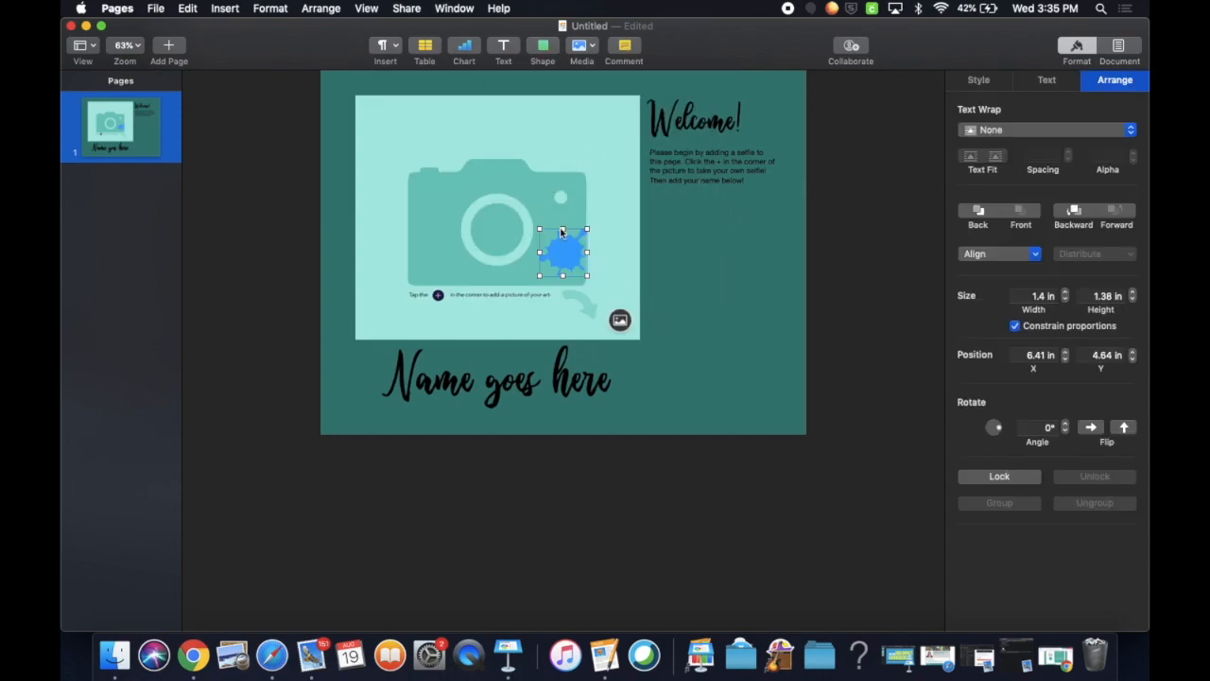
pyautogui.moveTo(587, 228); pyautogui.dragTo(759, 311)
pyautogui.rightClick(724, 317)
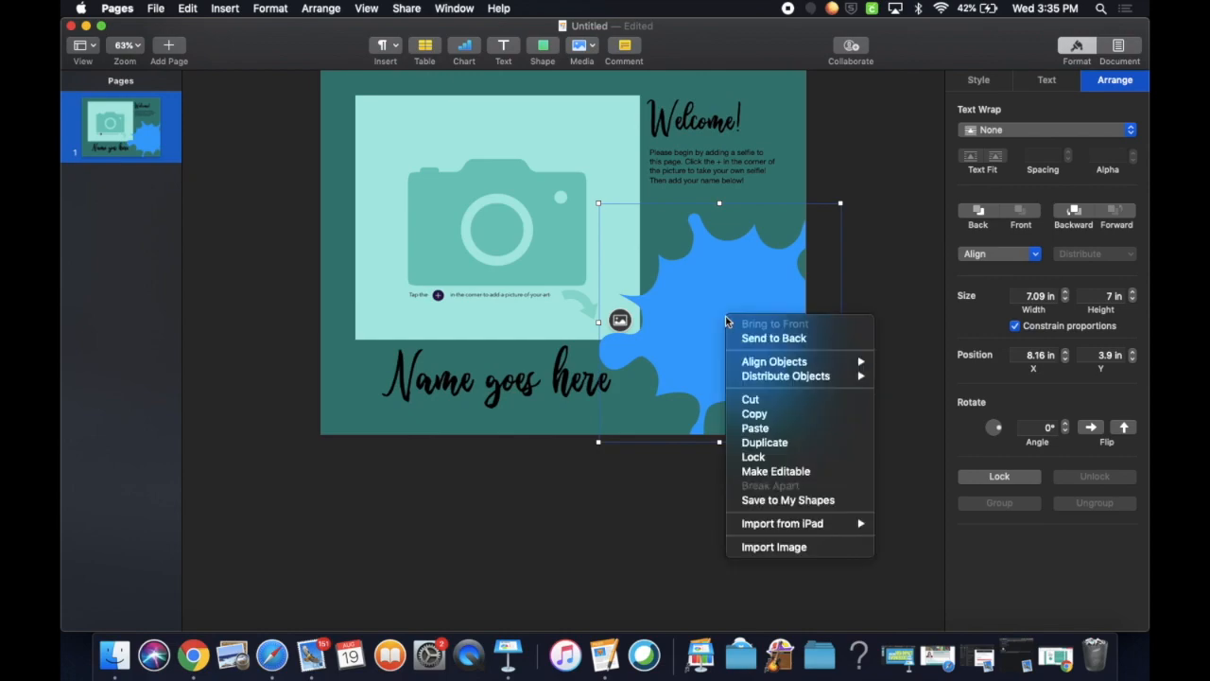
pyautogui.click(761, 337)
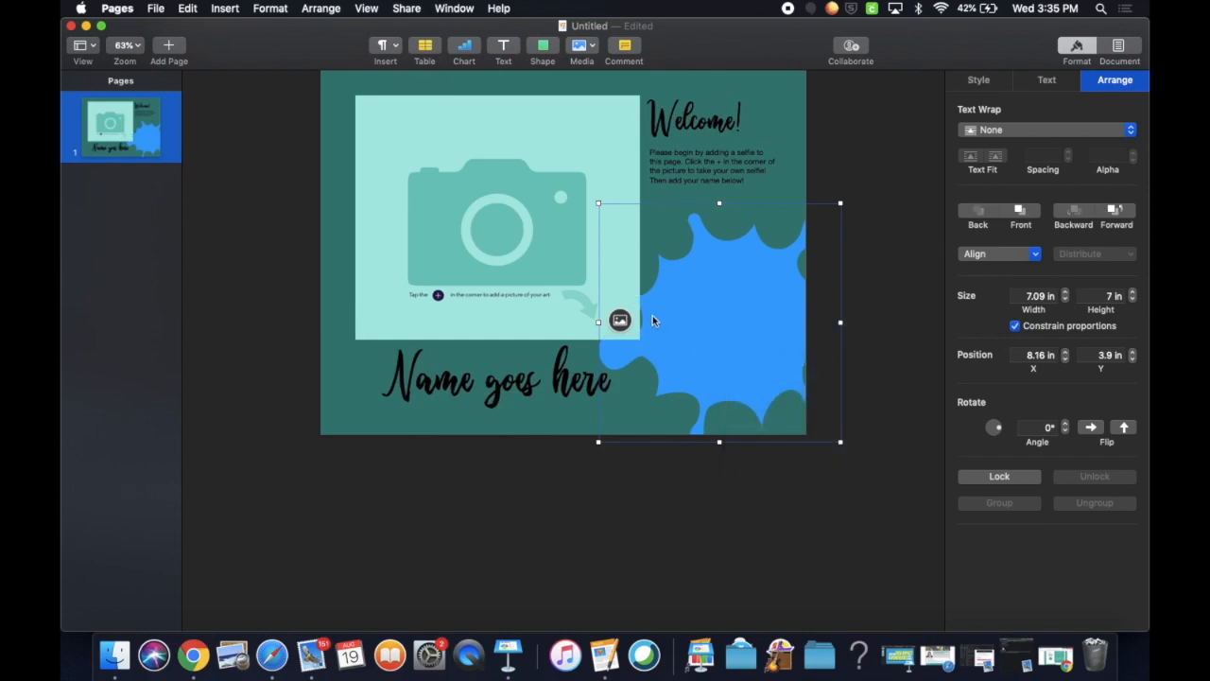
# - Duplicate the splatter twice: about 3.01 by 2.98 in near the page's upper-left corner, and about 2.26 by 2.23 in at the lower-left edge
pyautogui.moveTo(697, 337); pyautogui.dragTo(358, 140)
pyautogui.moveTo(498, 244); pyautogui.dragTo(435, 172)
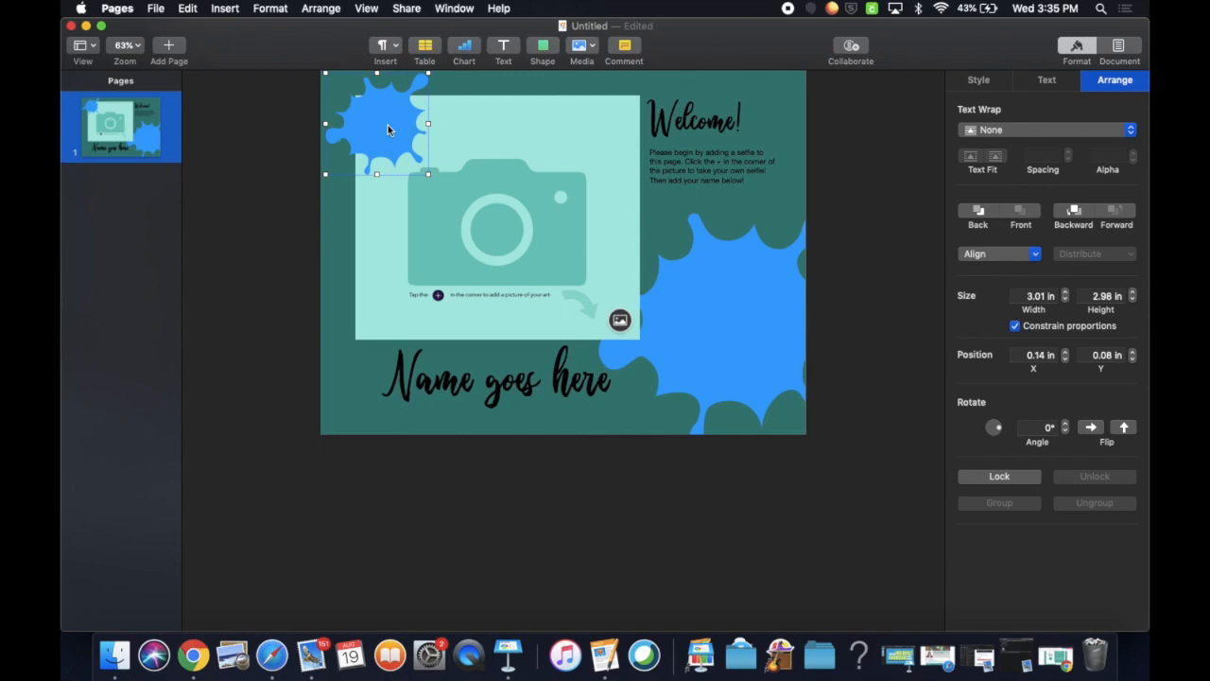
pyautogui.moveTo(388, 129); pyautogui.dragTo(332, 362)
pyautogui.moveTo(370, 312); pyautogui.dragTo(356, 319)
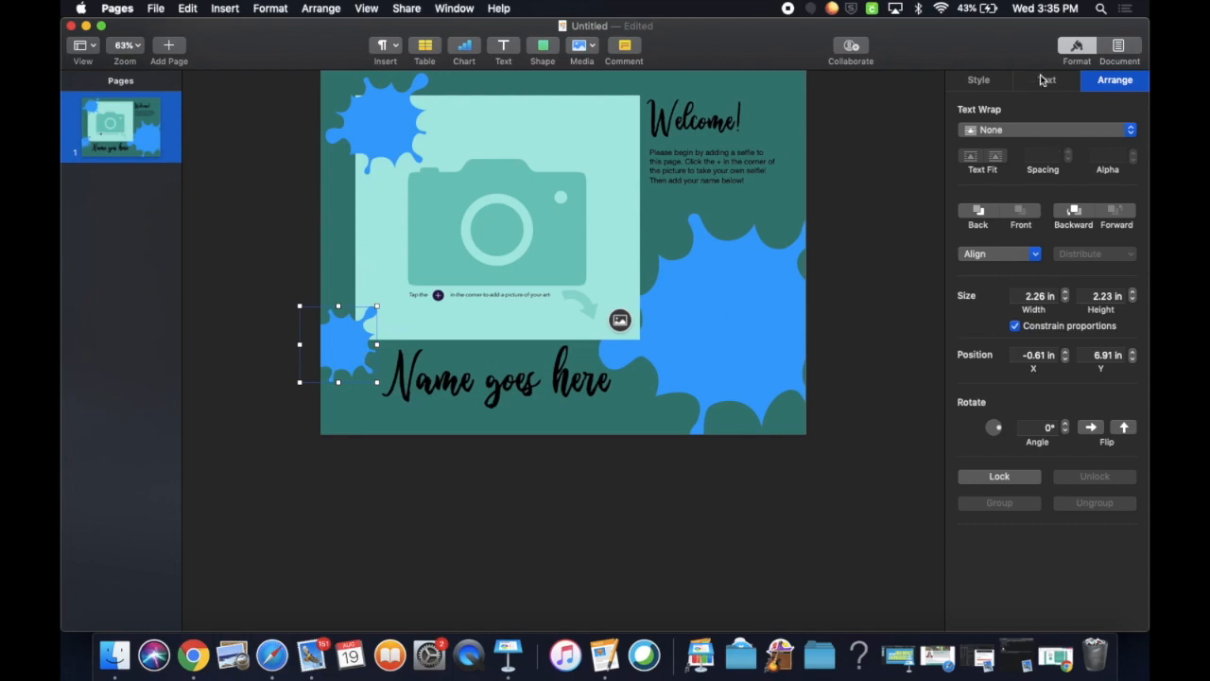
# - Fill the small lower-left splatter with bright green and the upper-left splatter with dark magenta
pyautogui.click(979, 81)
pyautogui.click(983, 296)
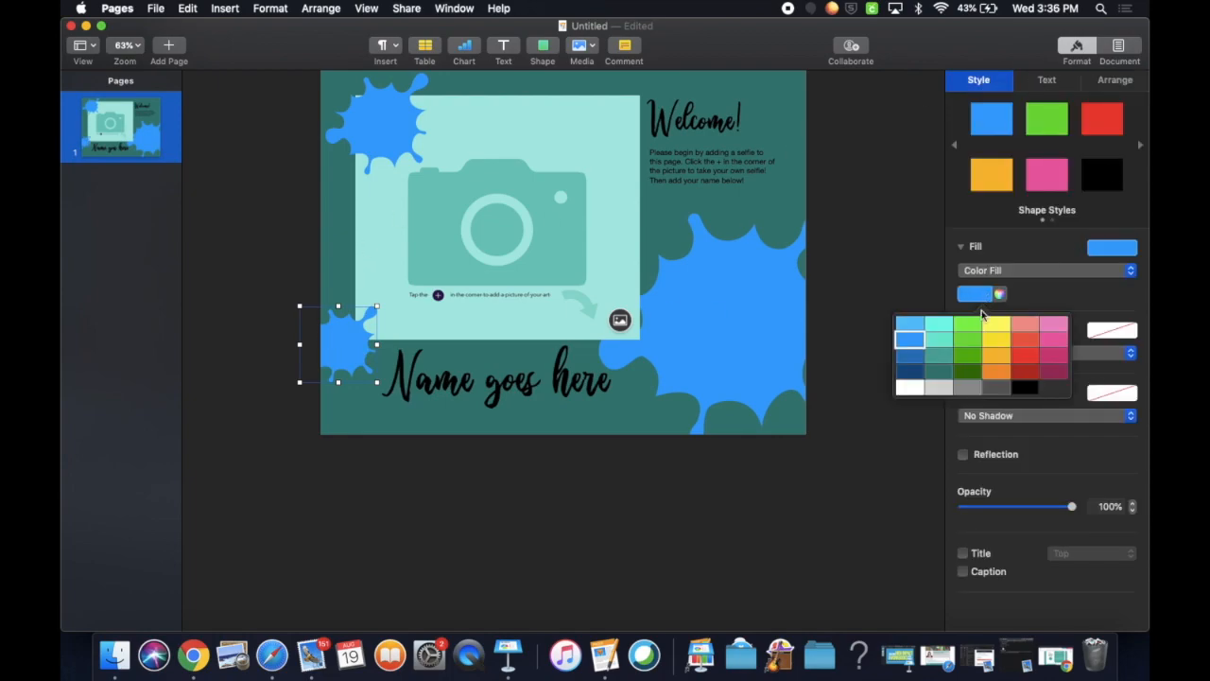
pyautogui.click(967, 338)
pyautogui.click(378, 121)
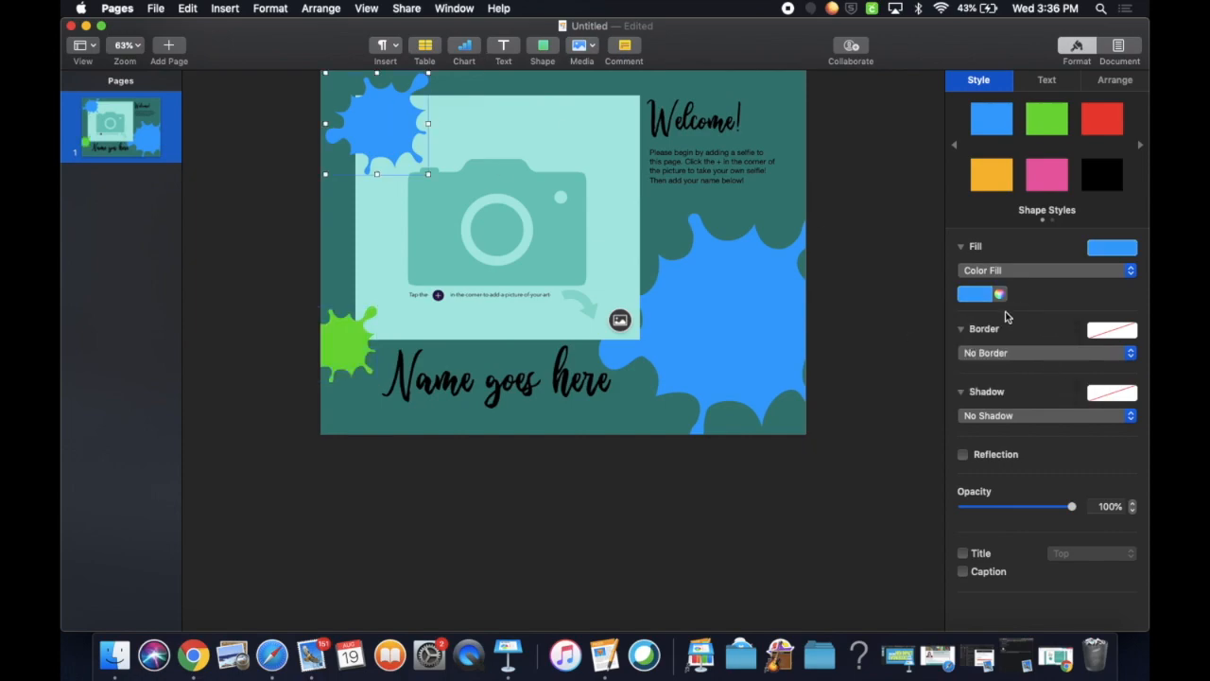
pyautogui.click(983, 295)
pyautogui.click(1052, 366)
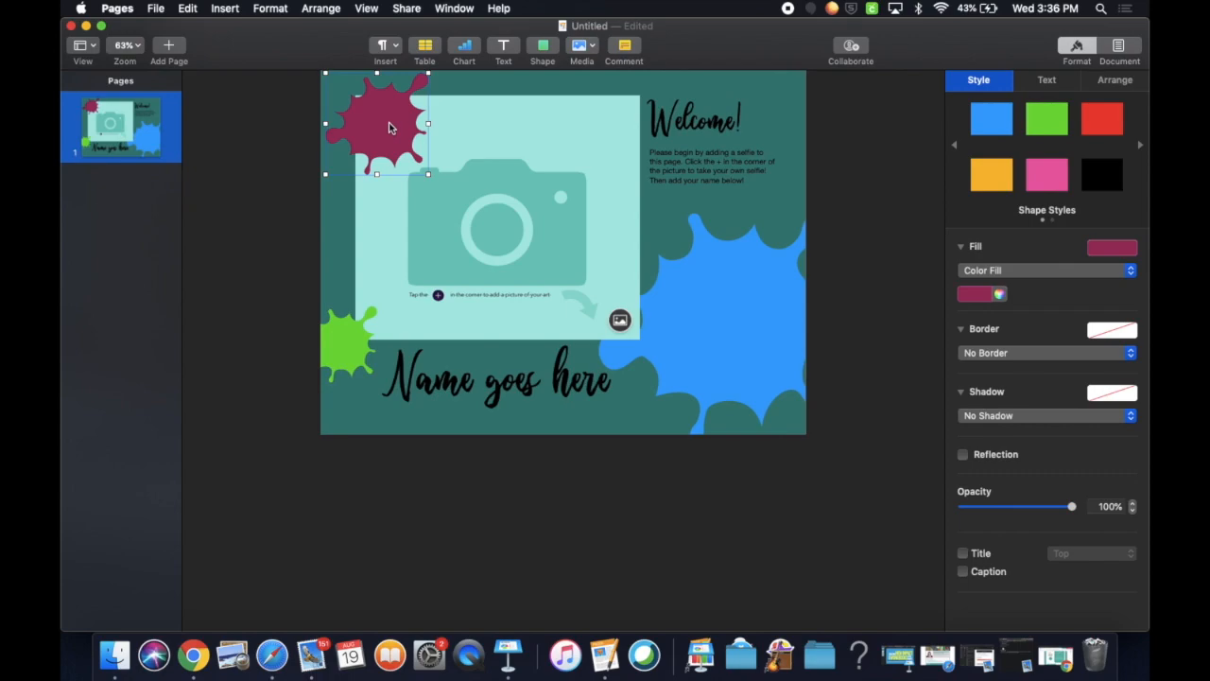
# - Move the magenta splatter partly off the page's upper-left corner, and send it and the green splatter behind the camera placeholder
pyautogui.click(364, 338)
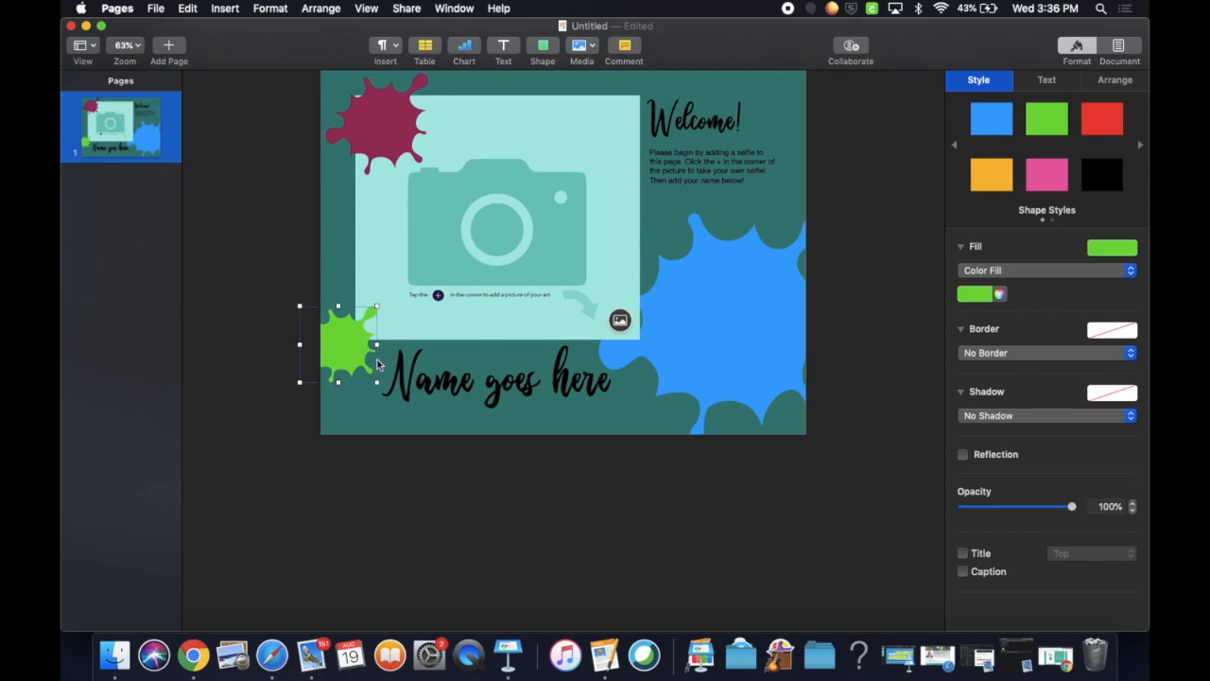
pyautogui.click(379, 257)
pyautogui.moveTo(373, 156); pyautogui.dragTo(362, 135)
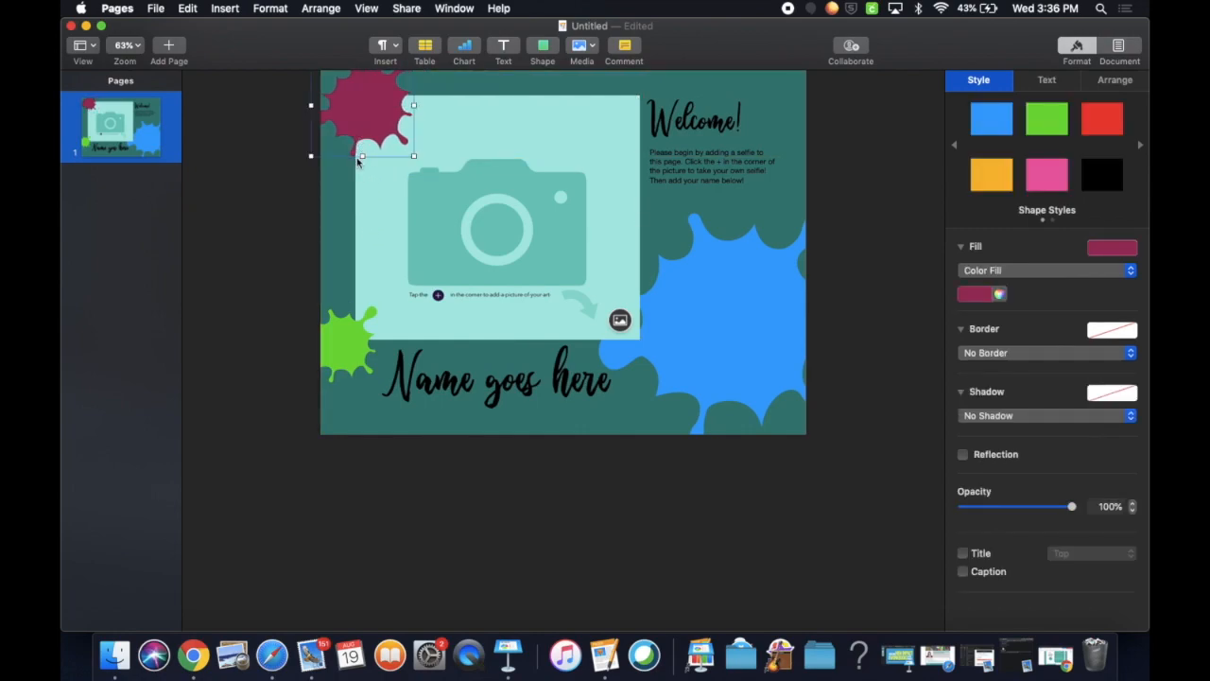
pyautogui.keyDown('shift'); pyautogui.click(355, 349); pyautogui.keyUp('shift')
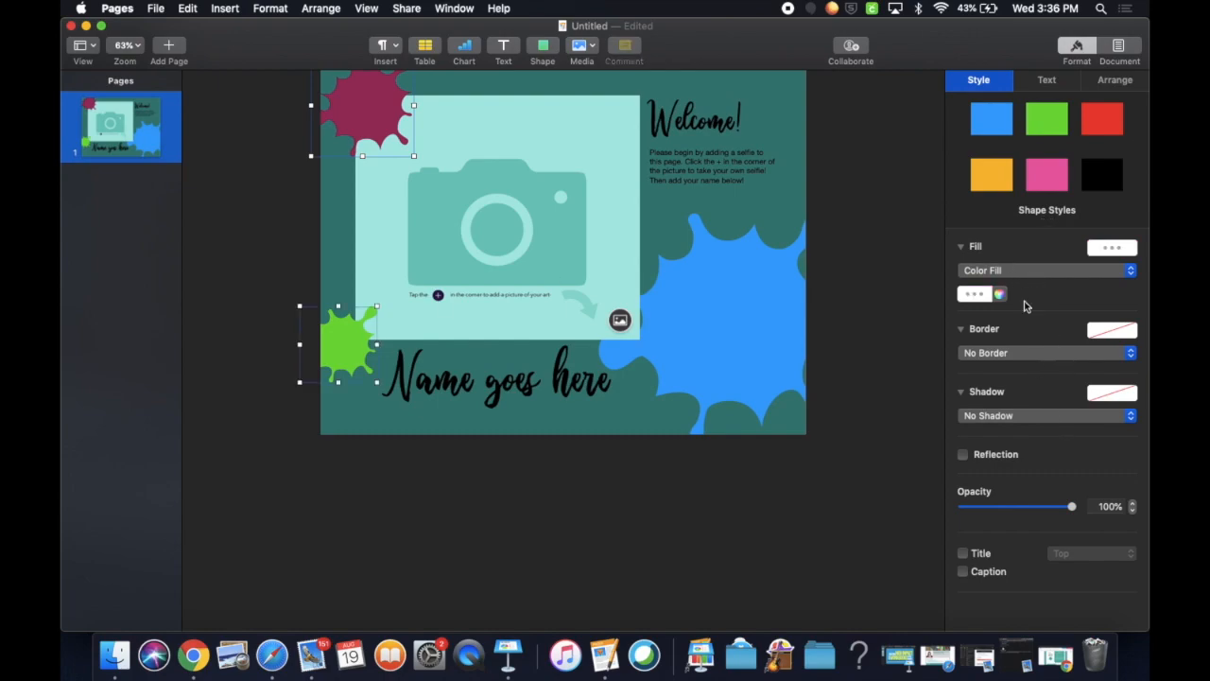
pyautogui.click(1105, 83)
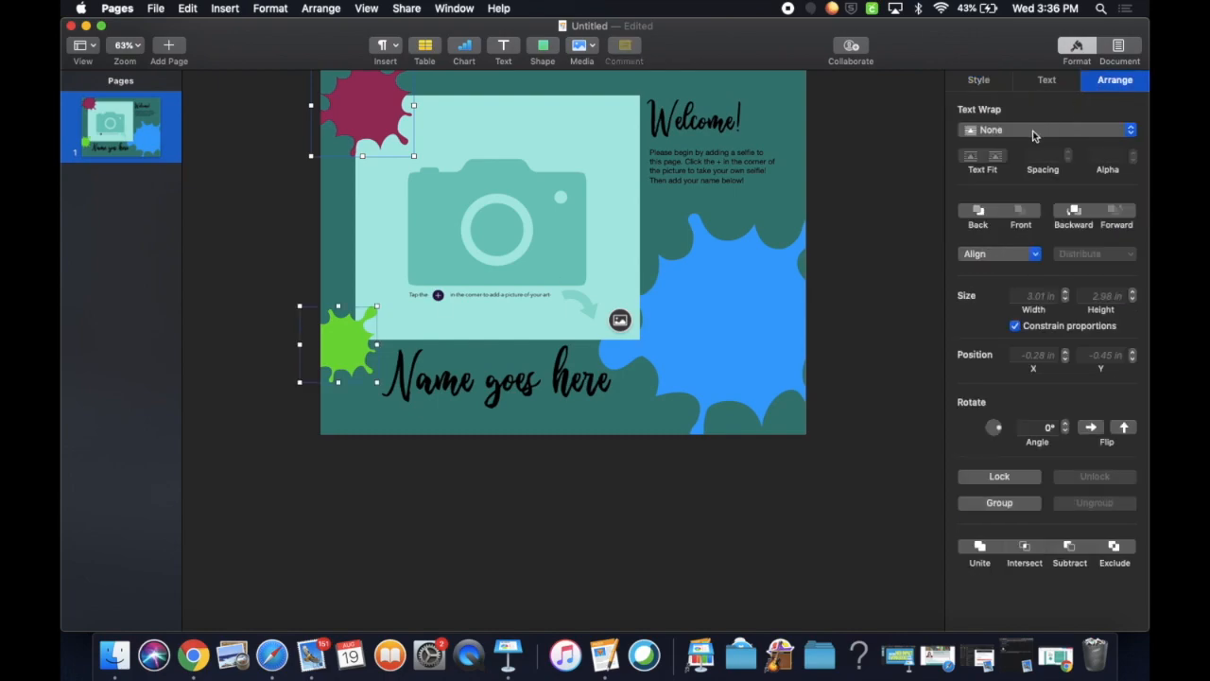
pyautogui.click(977, 211)
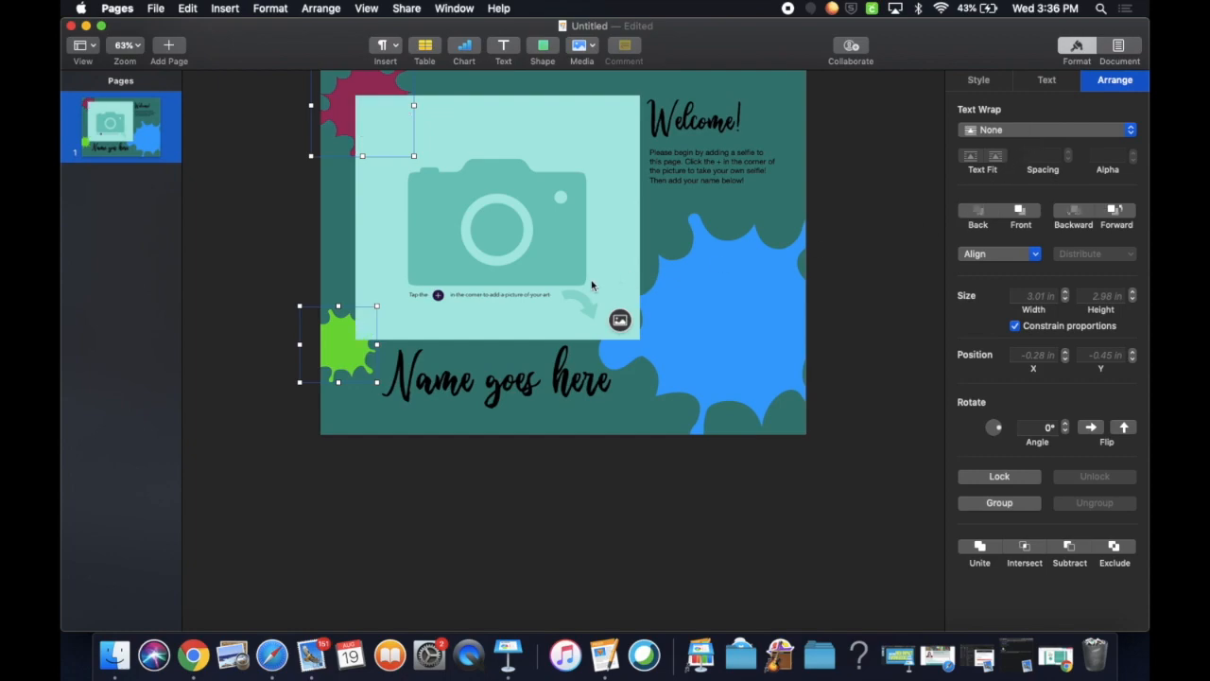
# - Select the blue splatter together with the magenta and green ones and lock all three in place
pyautogui.keyDown('shift'); pyautogui.click(732, 349); pyautogui.keyUp('shift')
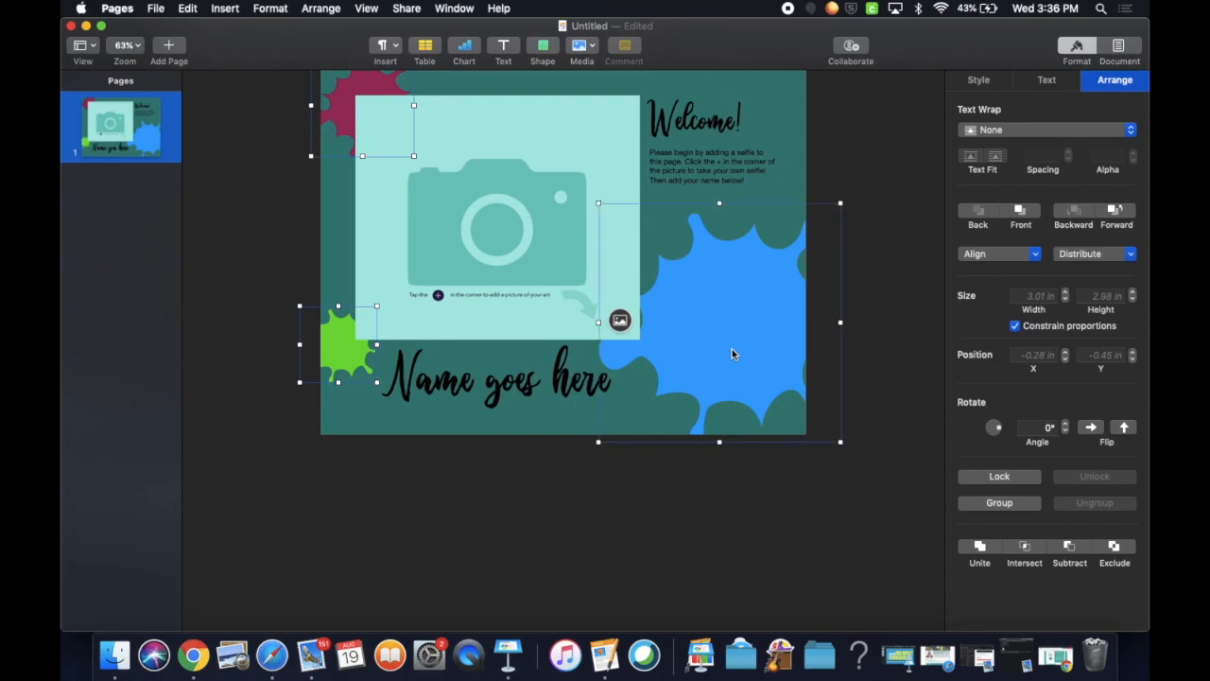
pyautogui.click(1003, 475)
pyautogui.click(195, 472)
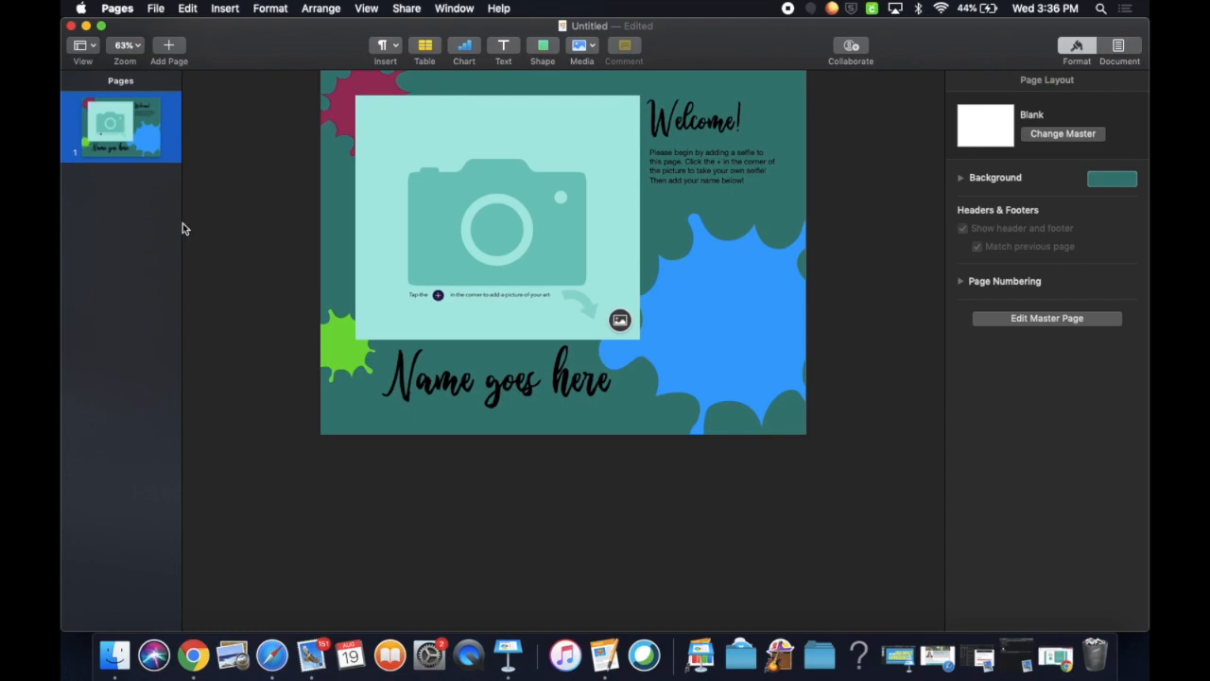
# - Add a second page with the Blank layout and insert a text box on it
pyautogui.click(167, 47)
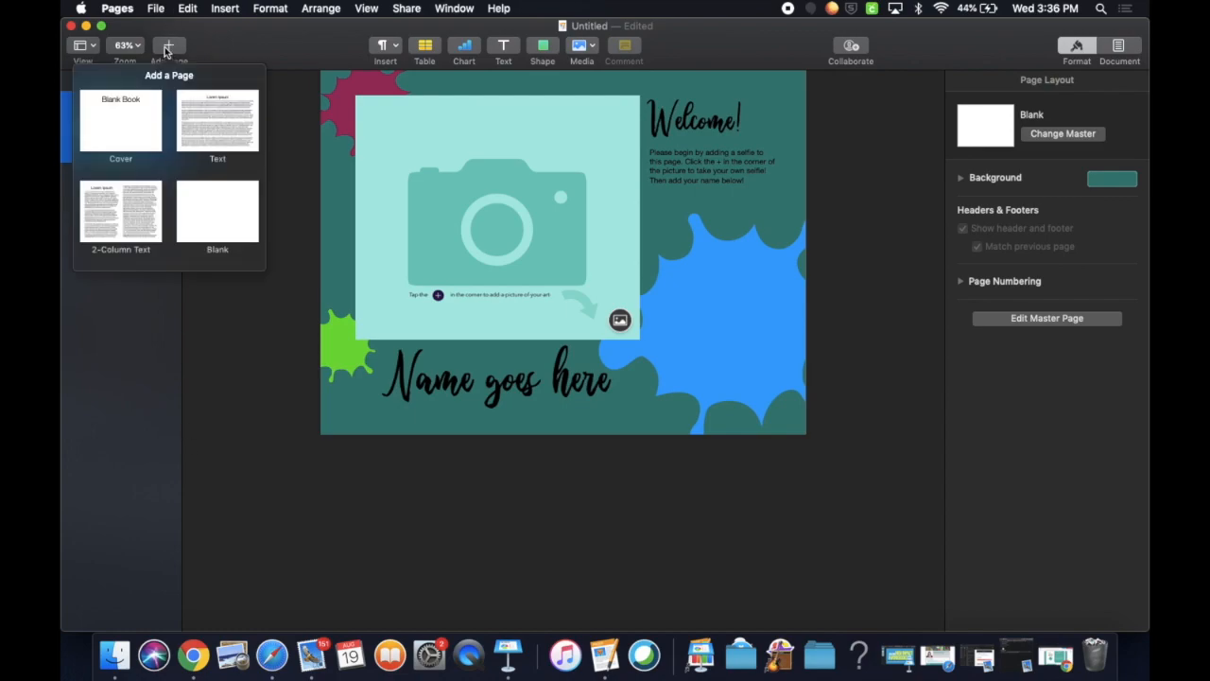
pyautogui.click(211, 215)
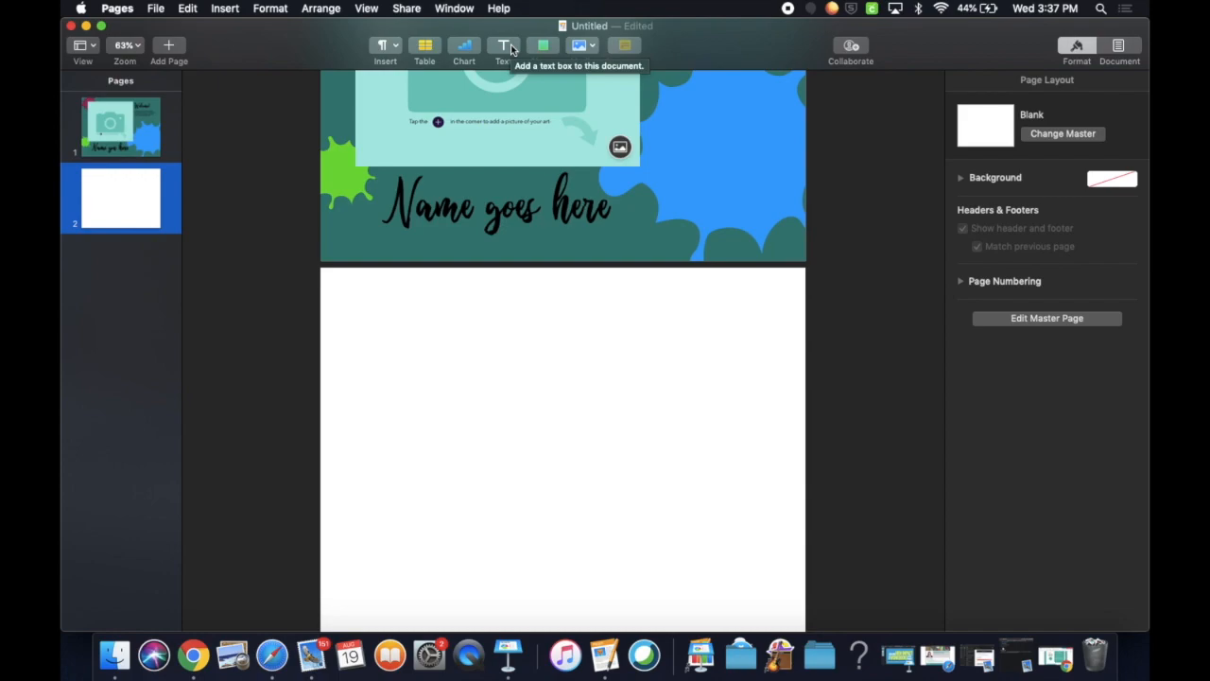
pyautogui.click(504, 47)
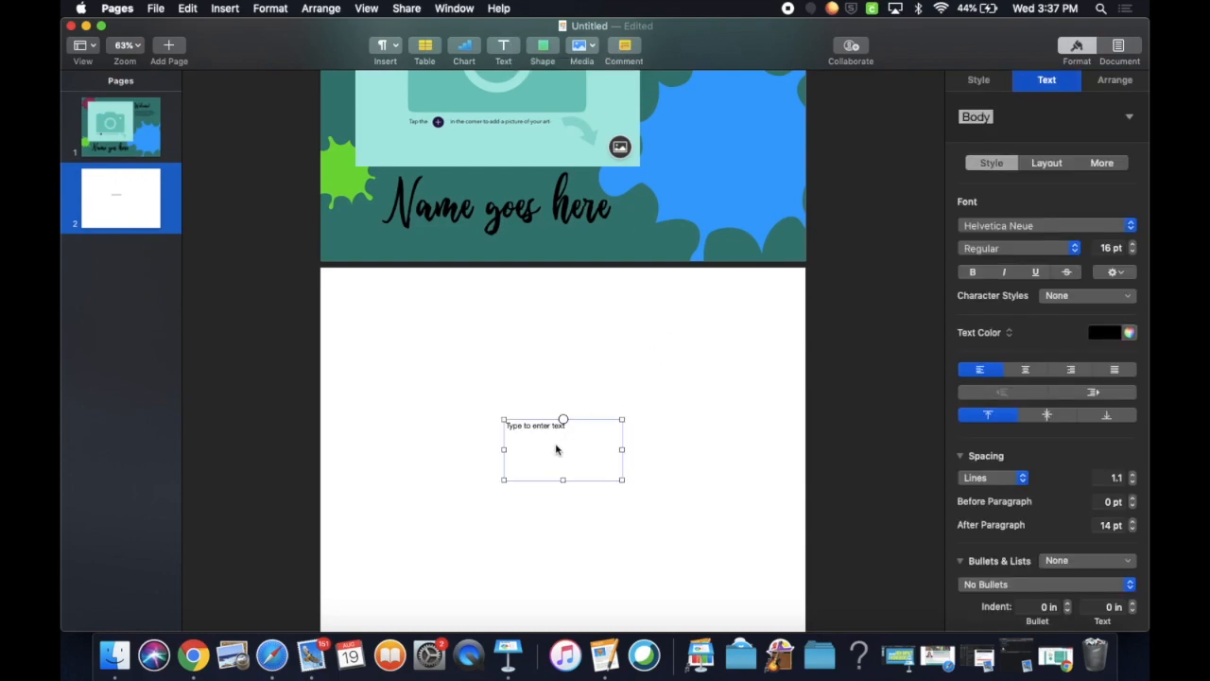
# - Fill the text box with centered audio recording instructions, with "+", "Record Audio" and "Insert" in orange, and move it to the page's upper right
pyautogui.click(545, 418)
pyautogui.doubleClick(544, 430)
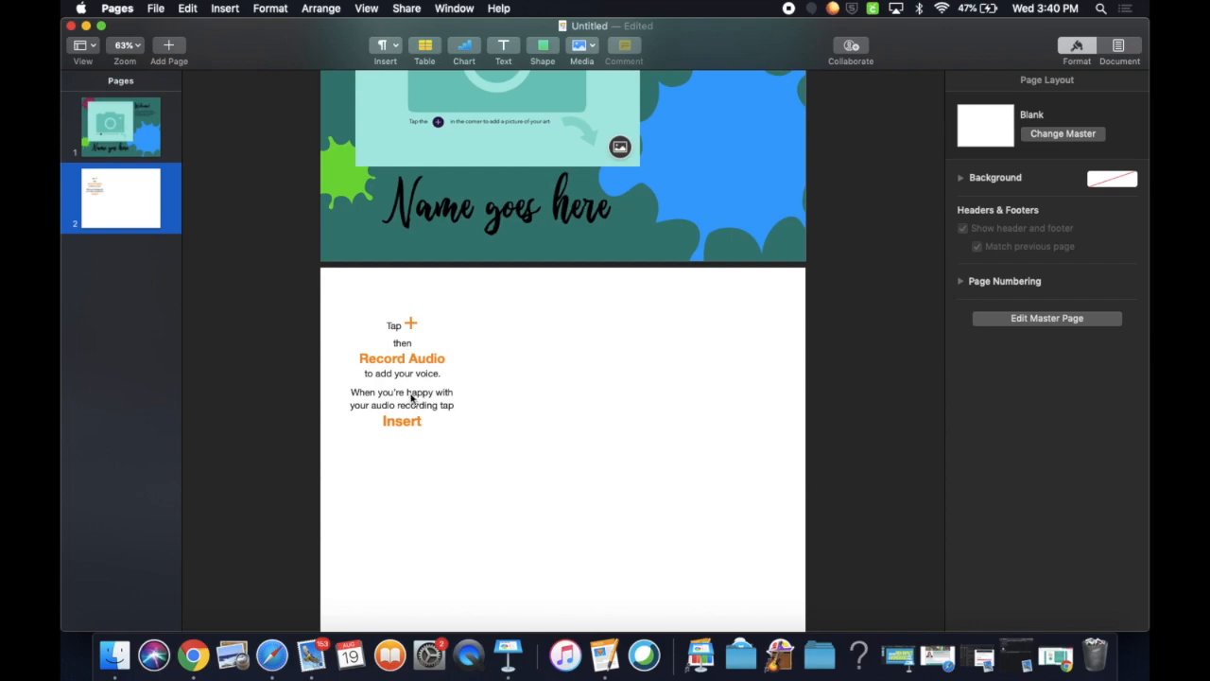
pyautogui.moveTo(411, 397); pyautogui.dragTo(723, 405)
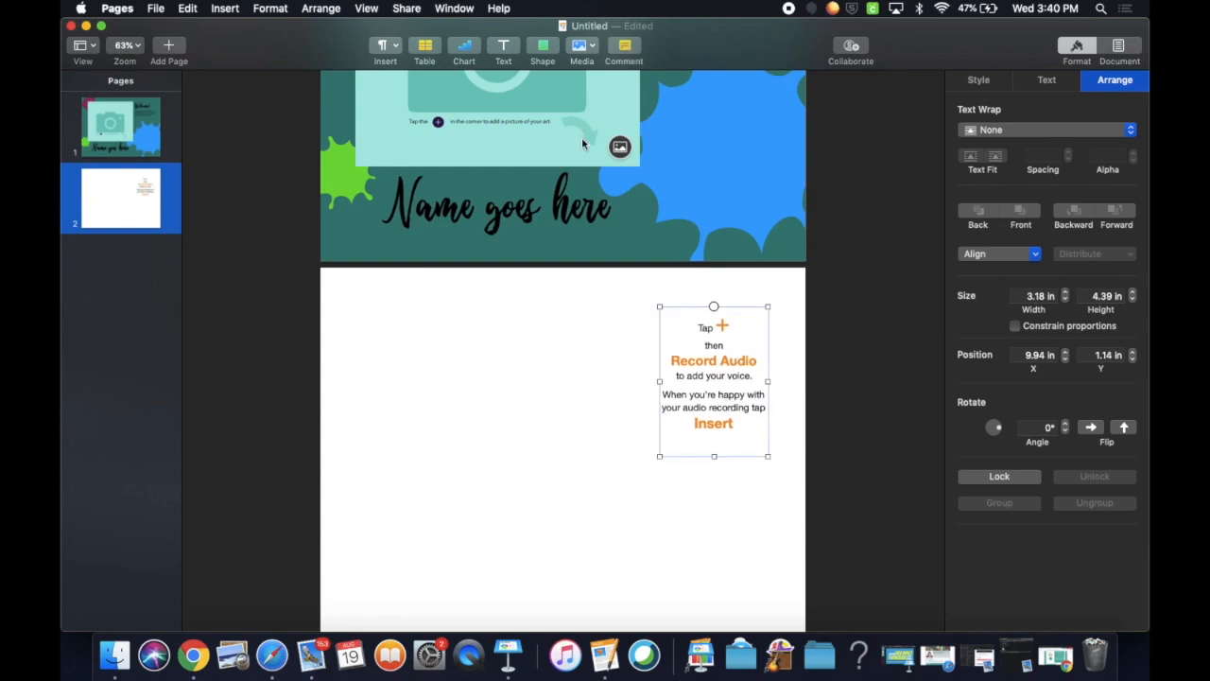
# - Search the shape library for "arrow" and insert the plain right-pointing arrow on the second page
pyautogui.click(544, 47)
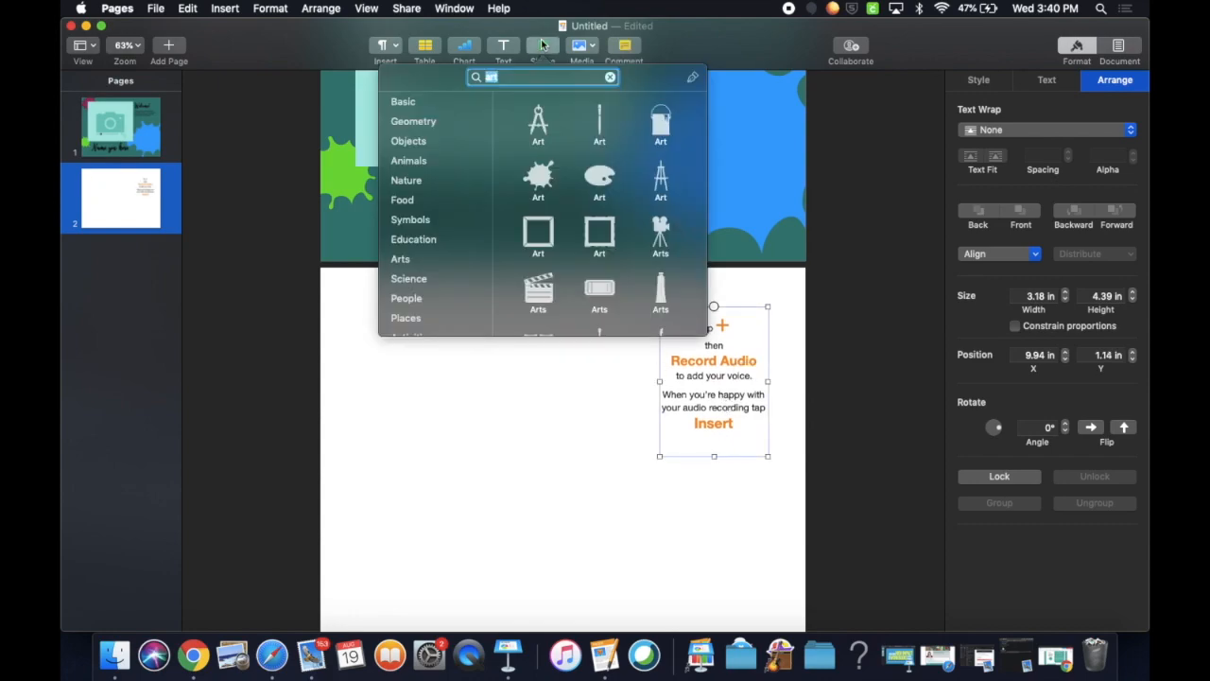
pyautogui.write('arrow')
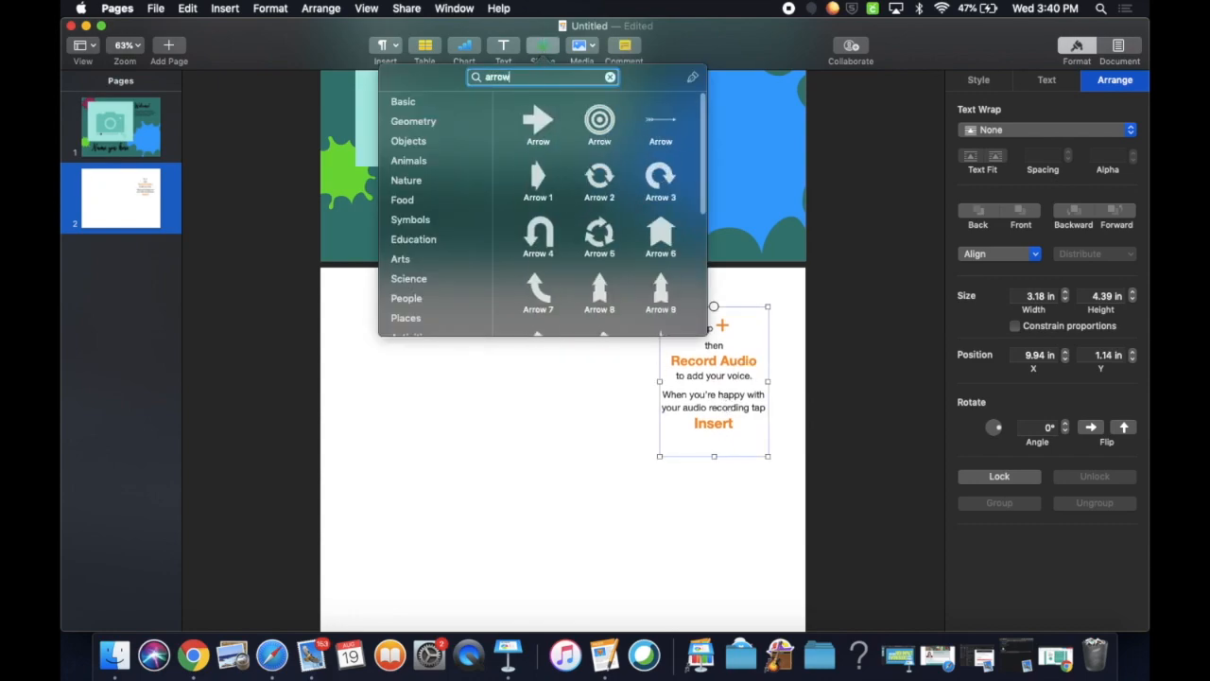
pyautogui.click(541, 123)
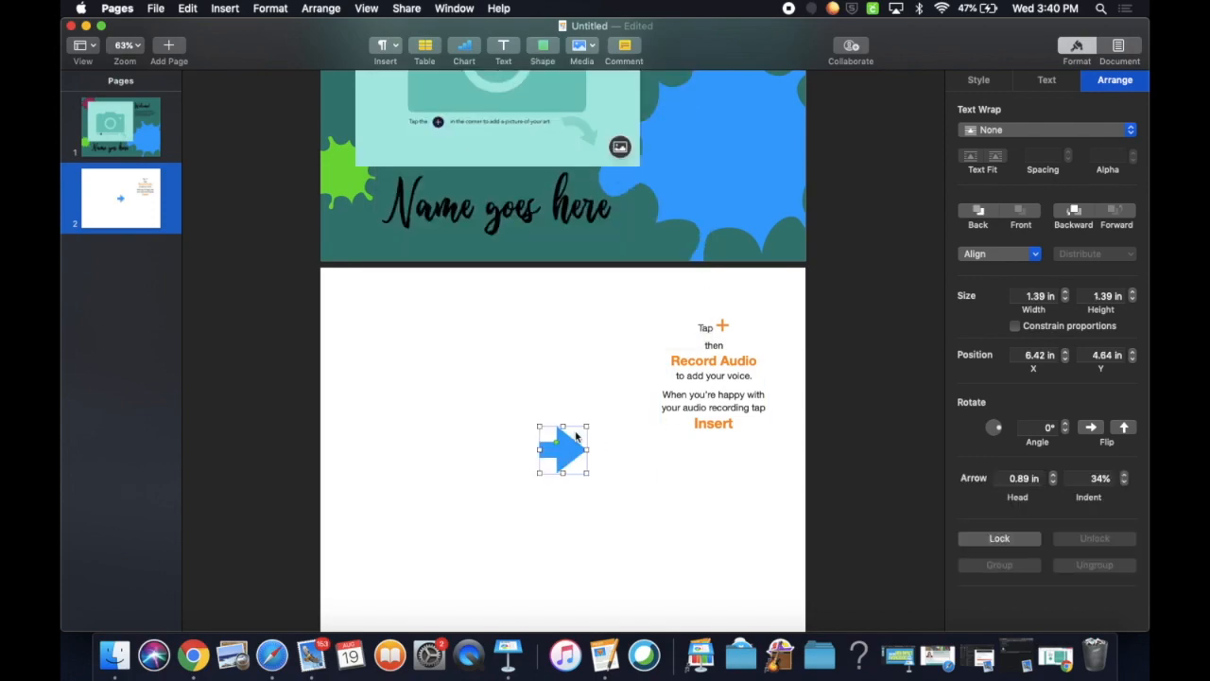
# - Move the arrow beside the "+", rotate it about 52° toward the page's upper-right corner, and fade it by lowering its opacity
pyautogui.moveTo(574, 458); pyautogui.dragTo(780, 309)
pyautogui.moveTo(1002, 432); pyautogui.dragTo(998, 422)
pyautogui.moveTo(744, 324)
pyautogui.mouseDown()
pyautogui.moveTo(732, 338)
pyautogui.moveTo(754, 317)
pyautogui.mouseUp()
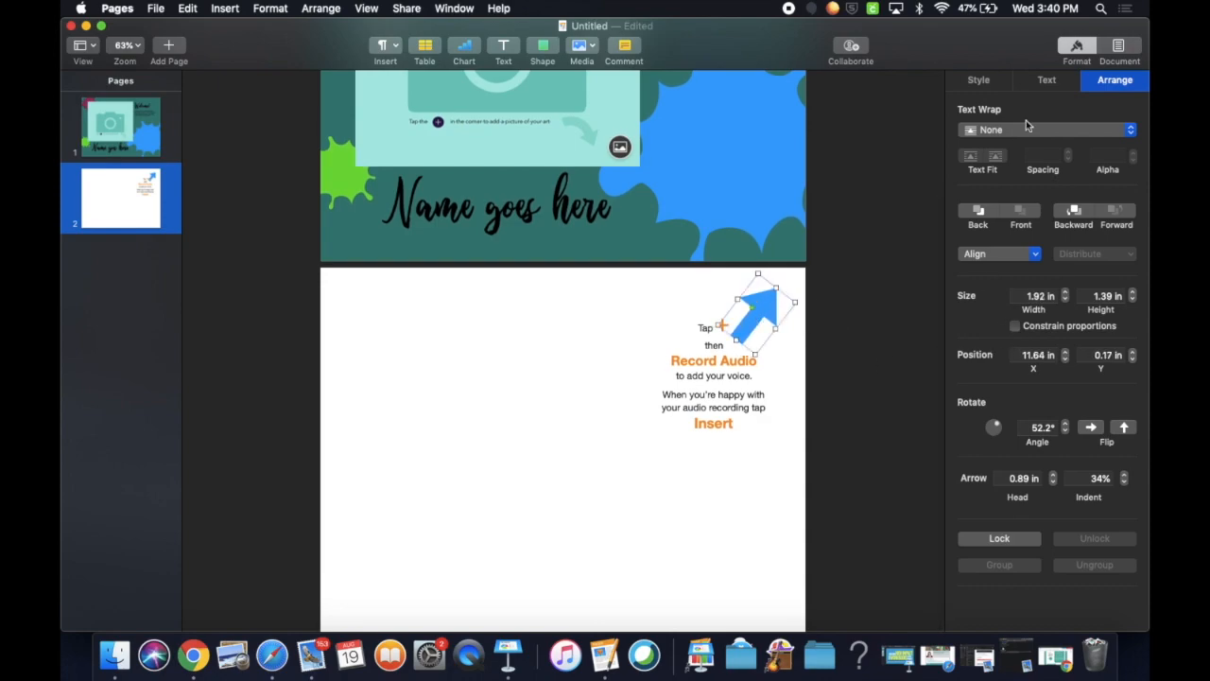
pyautogui.click(979, 81)
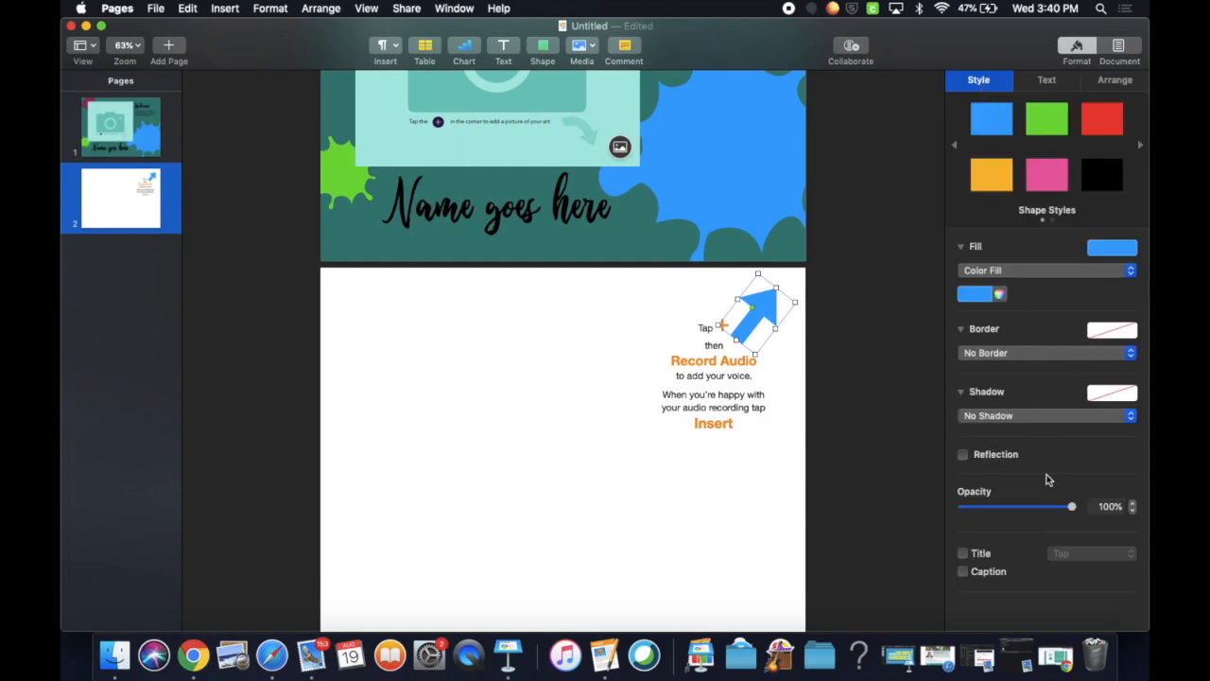
pyautogui.moveTo(1074, 508); pyautogui.dragTo(991, 508)
pyautogui.click(721, 398)
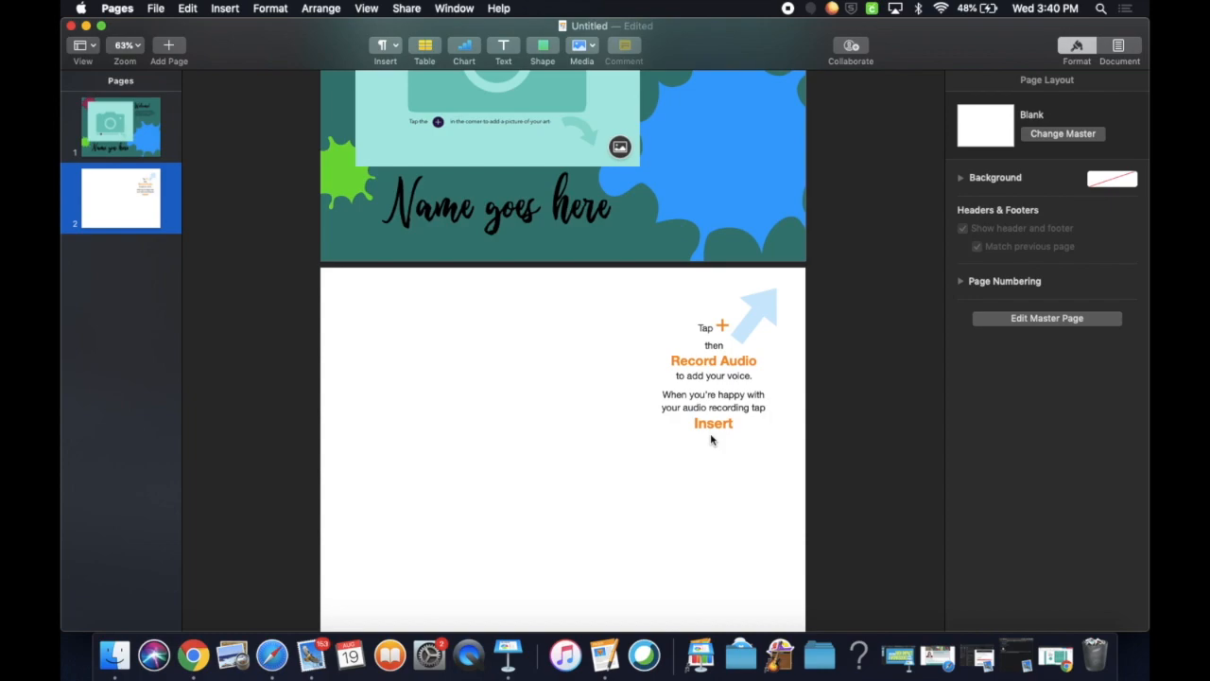
# - Insert a circle on the second page, enlarge it and place it below the audio recording instructions
pyautogui.click(542, 47)
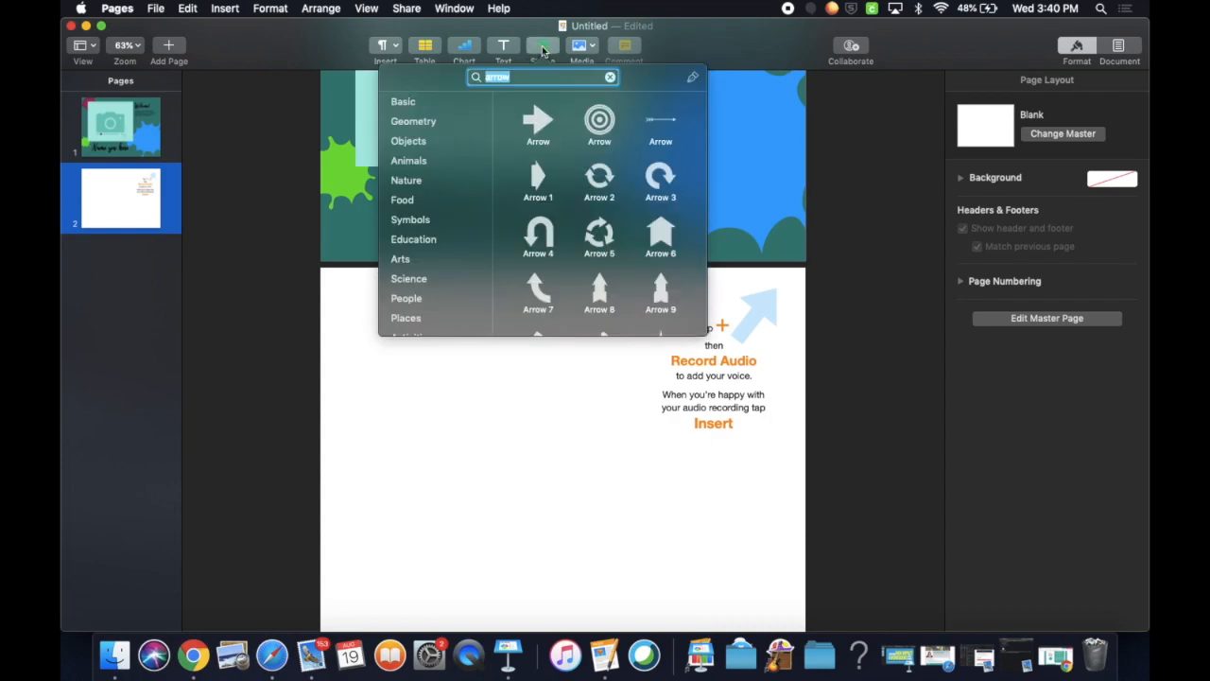
pyautogui.press('BackSpace')
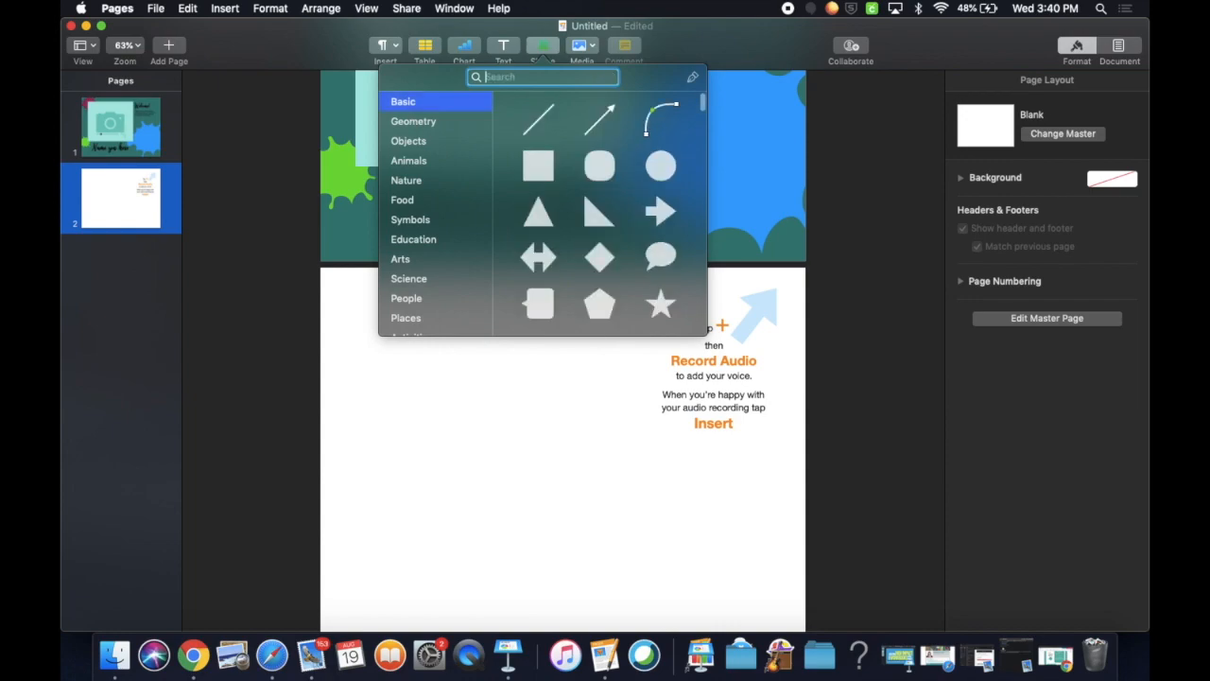
pyautogui.click(661, 168)
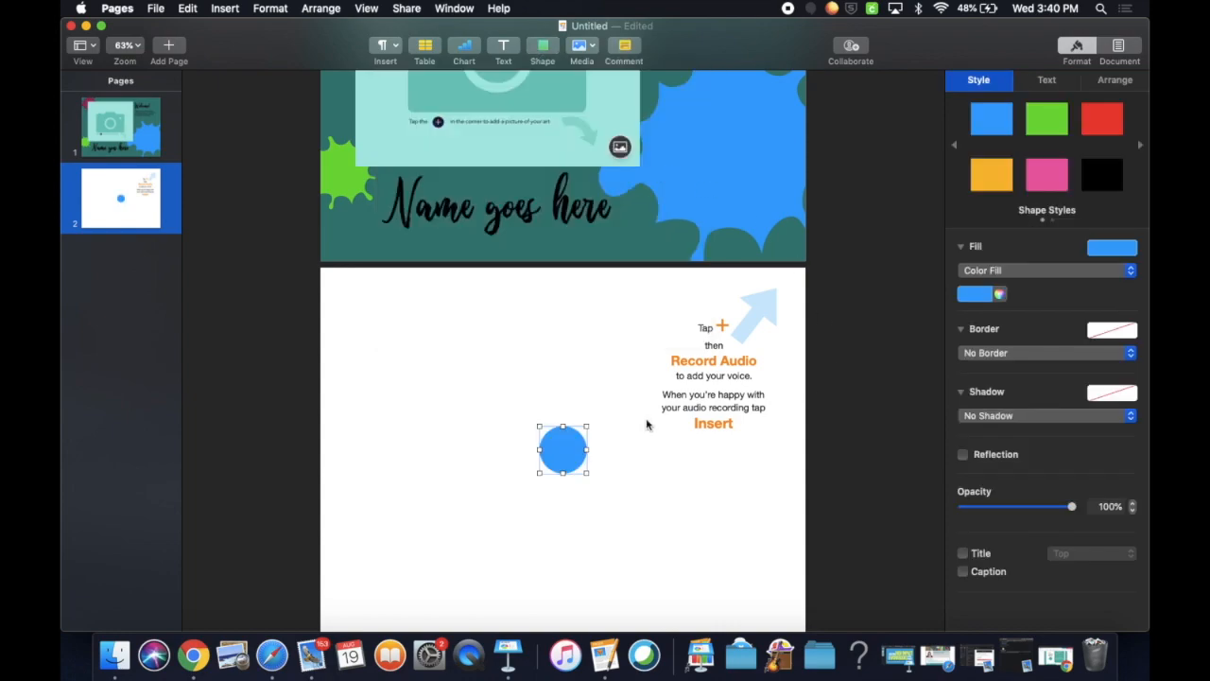
pyautogui.moveTo(586, 425); pyautogui.dragTo(601, 409)
pyautogui.moveTo(573, 450); pyautogui.dragTo(723, 549)
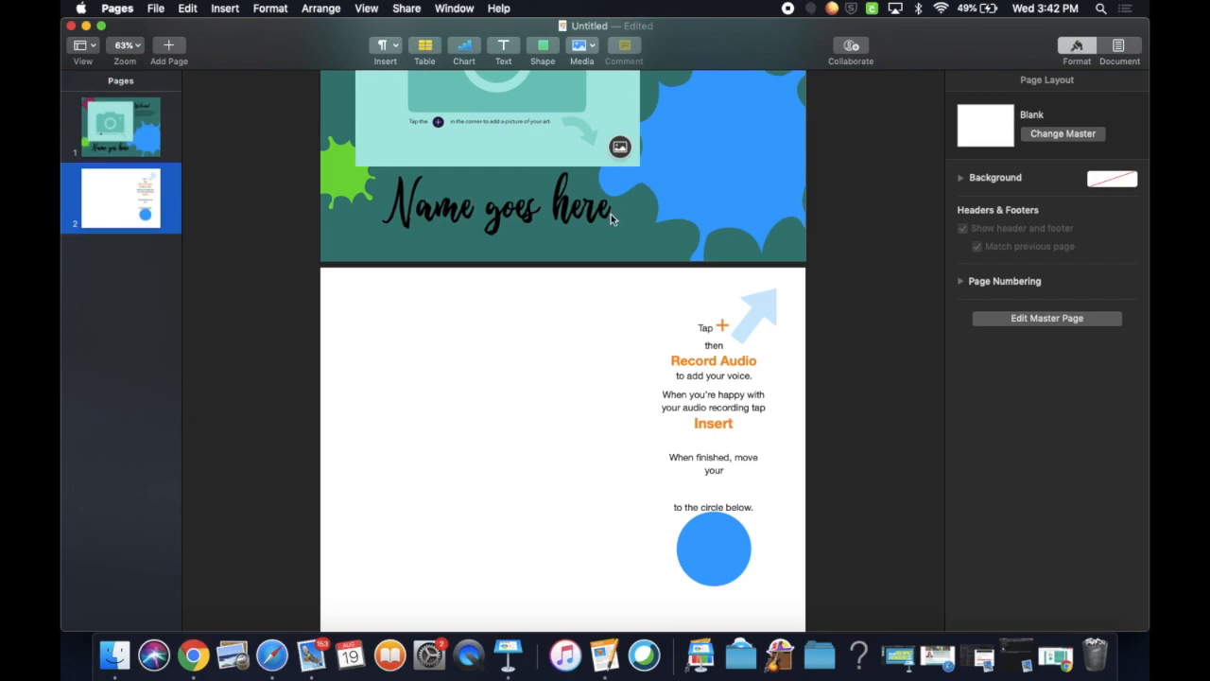
# - Insert a second circle on the second page and fill it with black
pyautogui.click(544, 48)
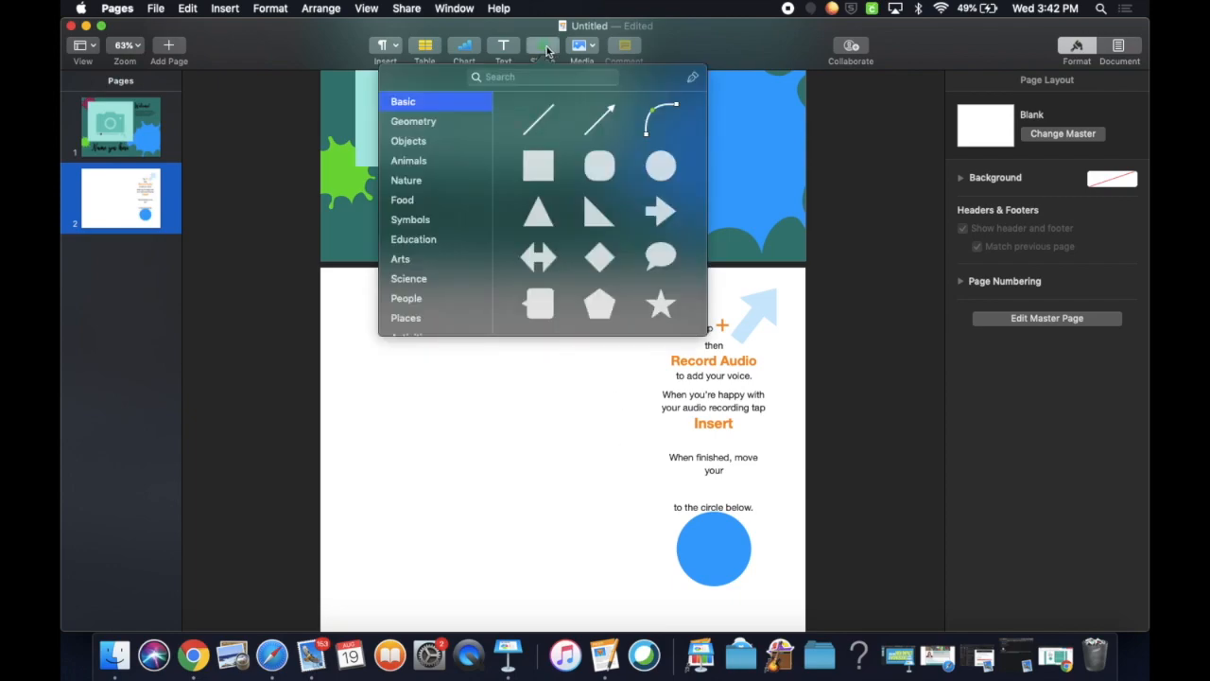
pyautogui.click(661, 166)
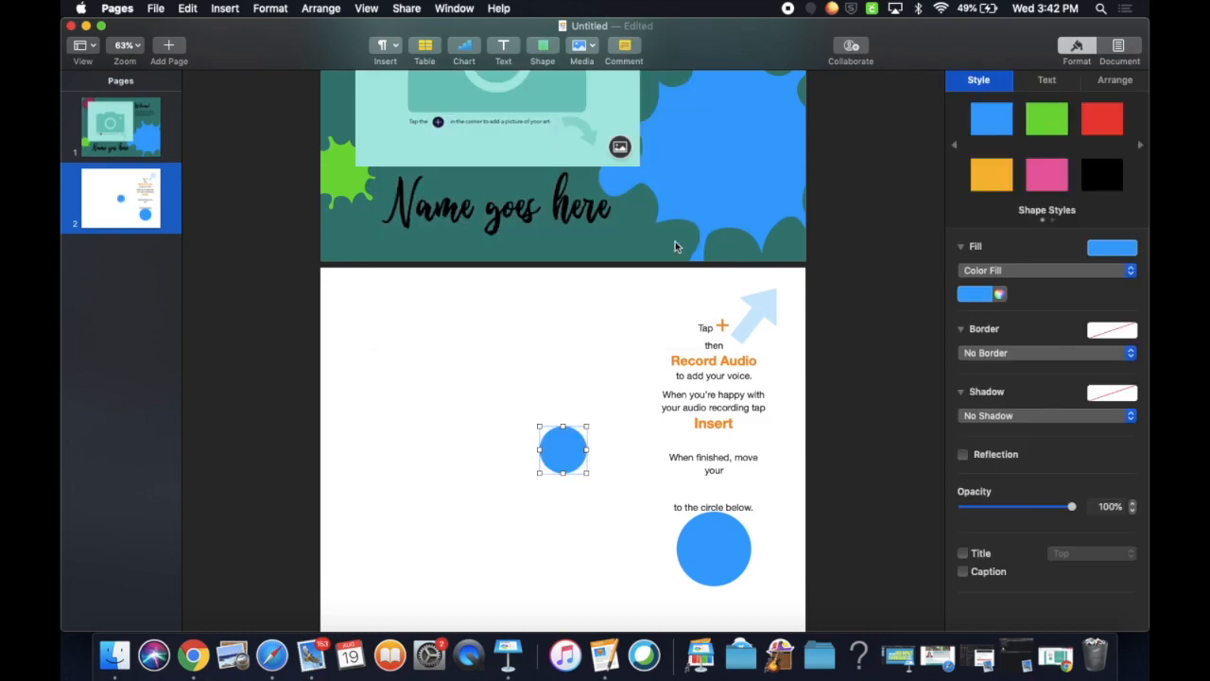
pyautogui.click(1111, 245)
pyautogui.click(1062, 386)
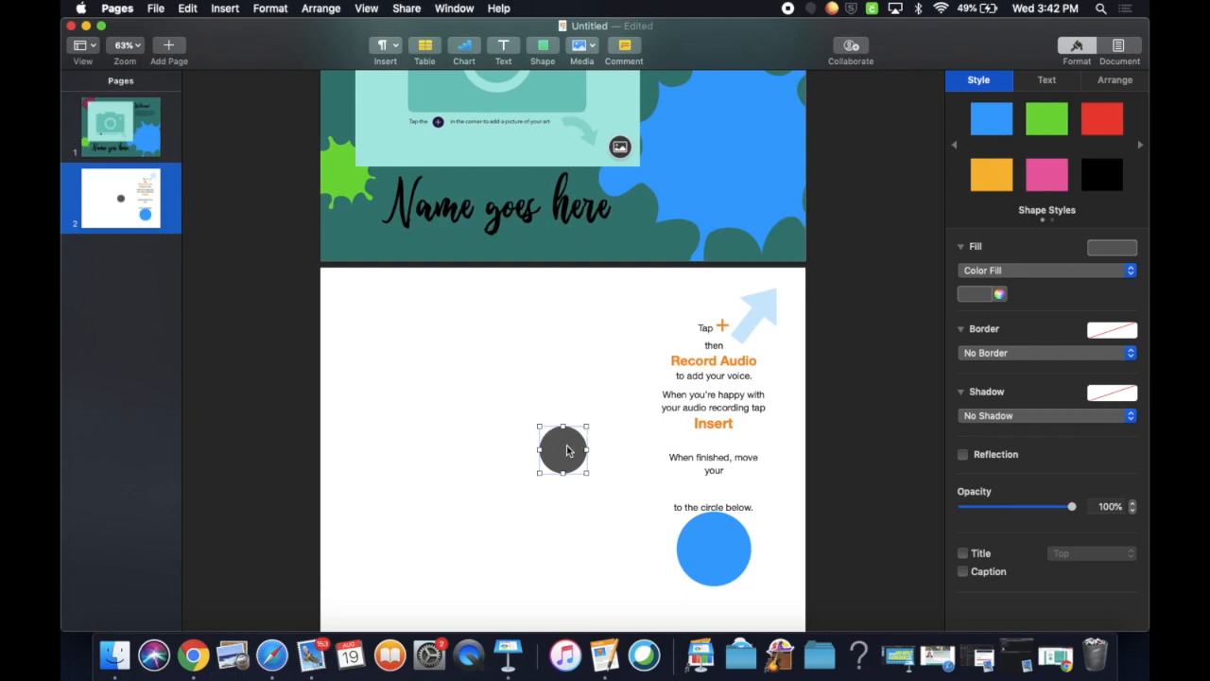
pyautogui.click(1112, 248)
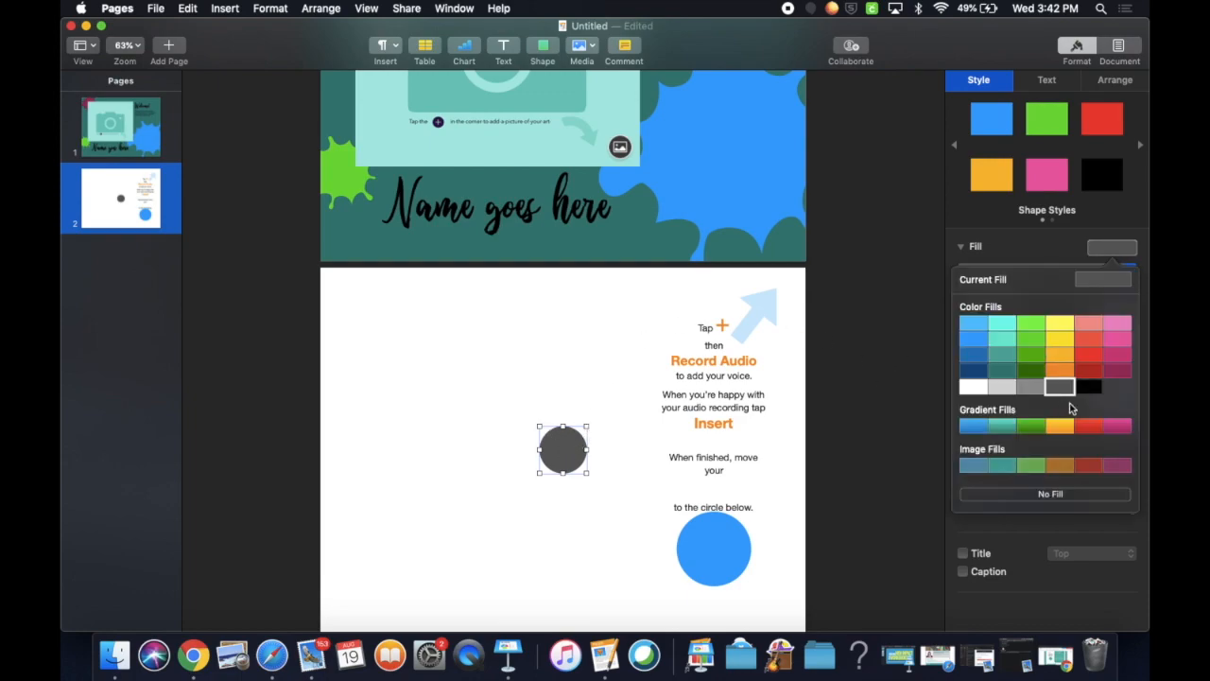
pyautogui.click(1091, 386)
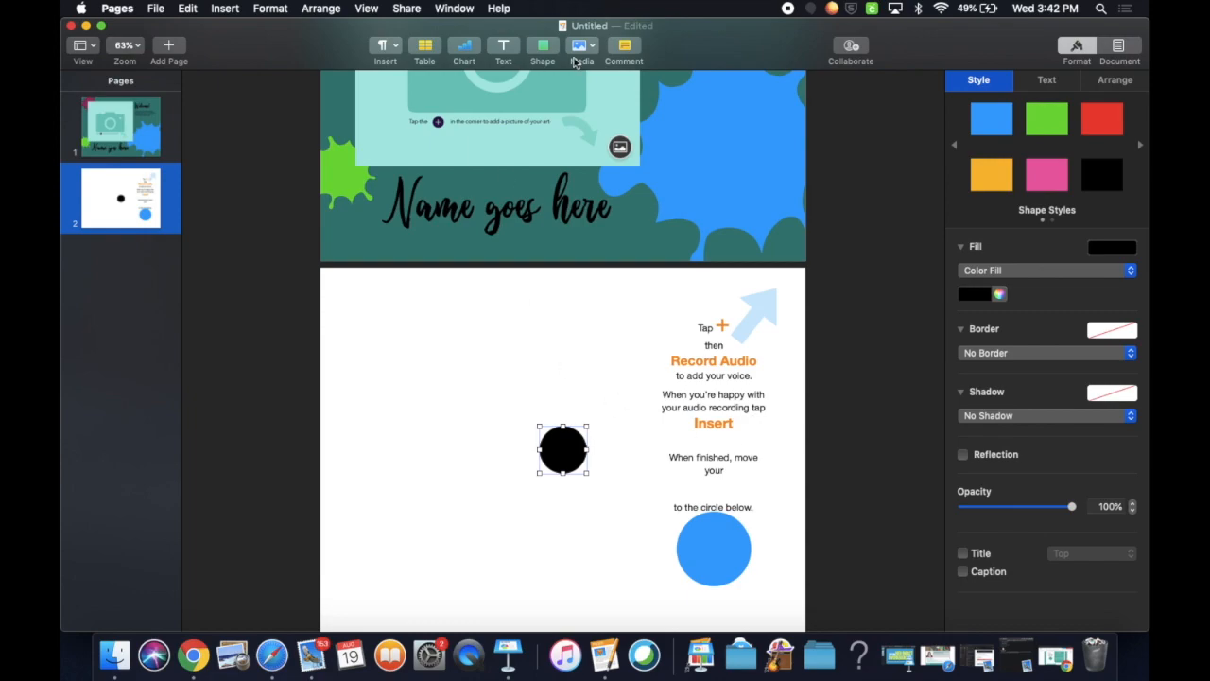
# - Search the shape library for "speaker", insert the sound-wave speaker centered on the black circle, and fill it with white
pyautogui.click(544, 49)
pyautogui.click(532, 77)
pyautogui.write('speaker')
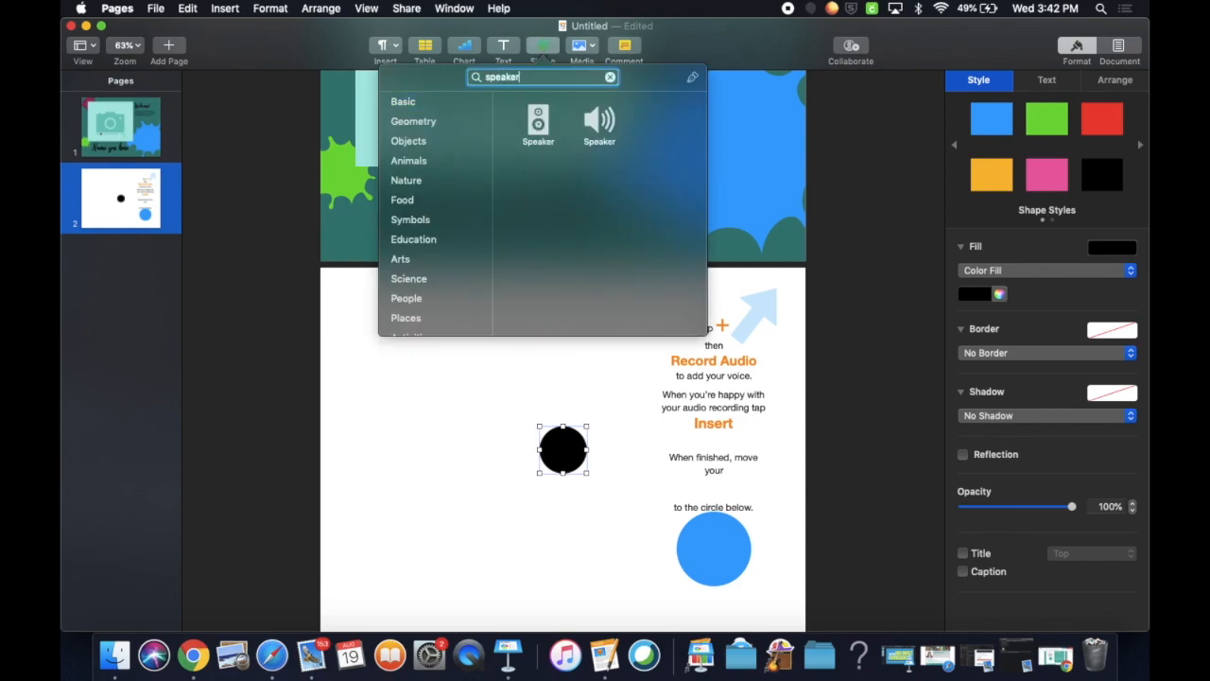
pyautogui.click(600, 120)
pyautogui.moveTo(595, 430); pyautogui.dragTo(559, 449)
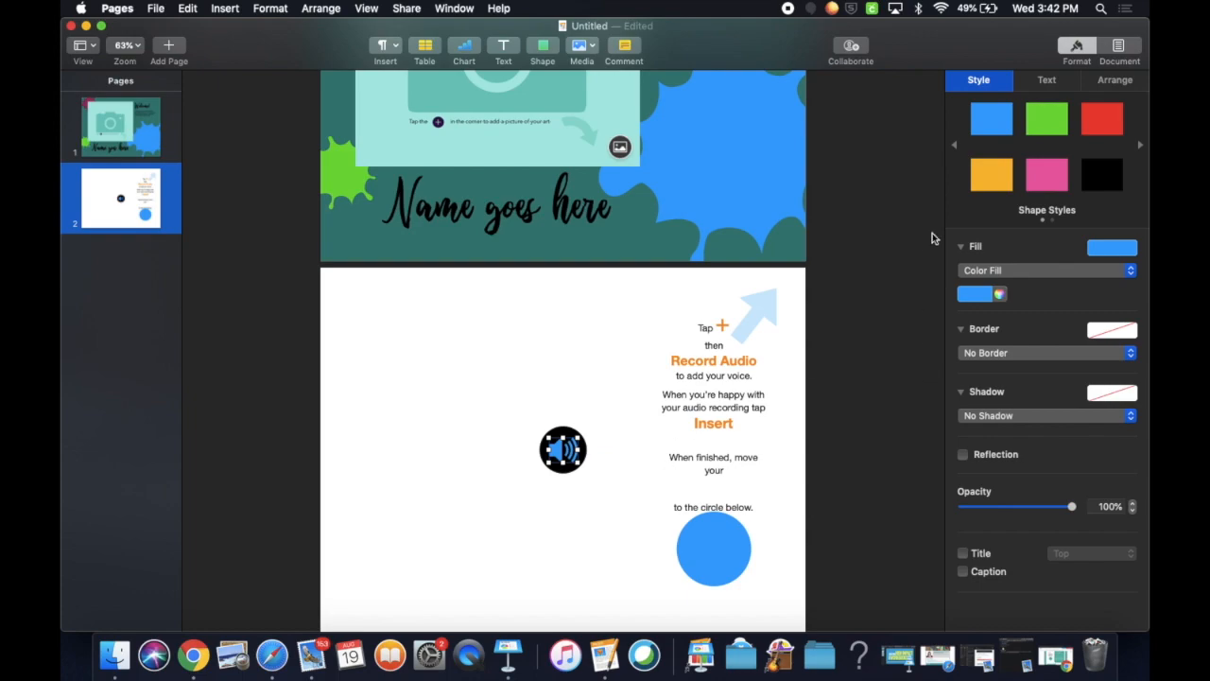
pyautogui.click(986, 294)
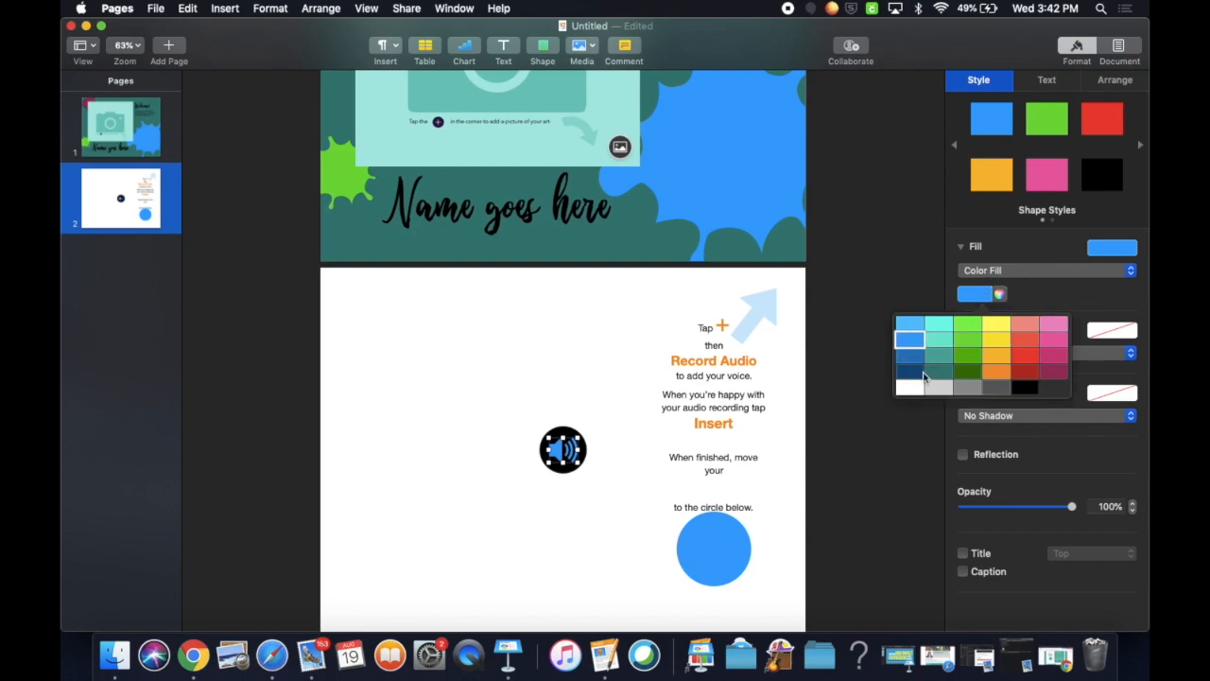
pyautogui.click(911, 388)
# - Group the speaker with the black circle, shrink the group to about 0.81 in and place it between "your" and "to the circle below."
pyautogui.keyDown('shift'); pyautogui.click(565, 431); pyautogui.keyUp('shift')
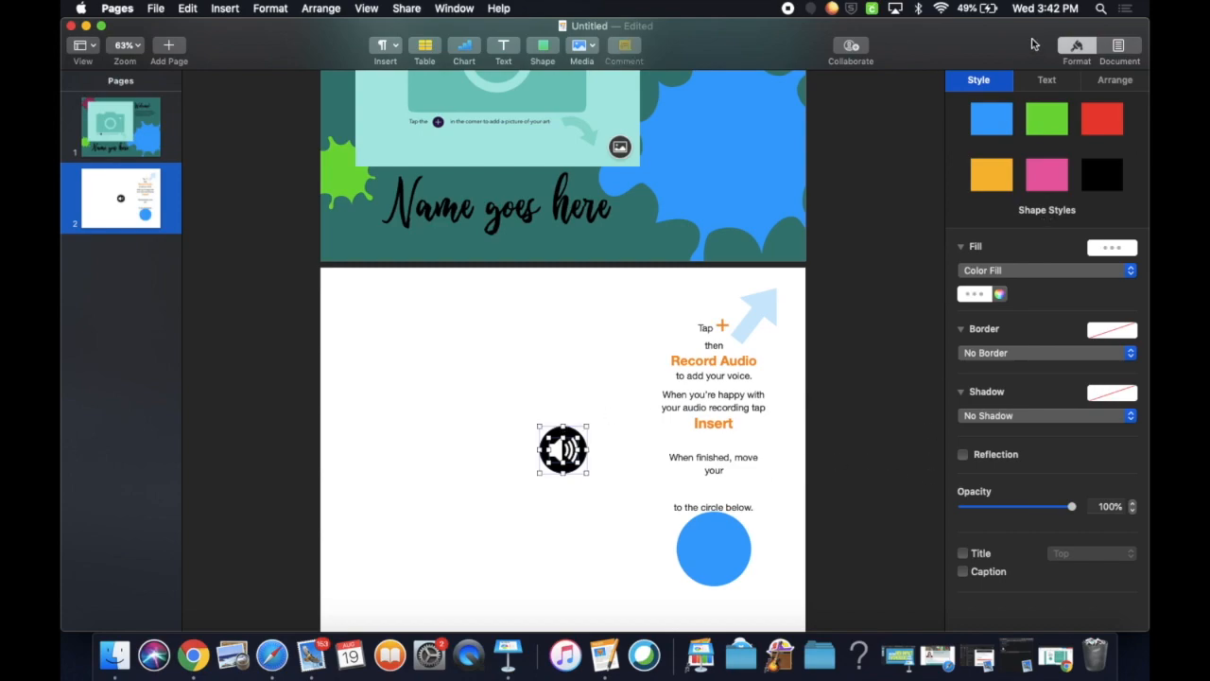
pyautogui.click(1116, 80)
pyautogui.click(996, 502)
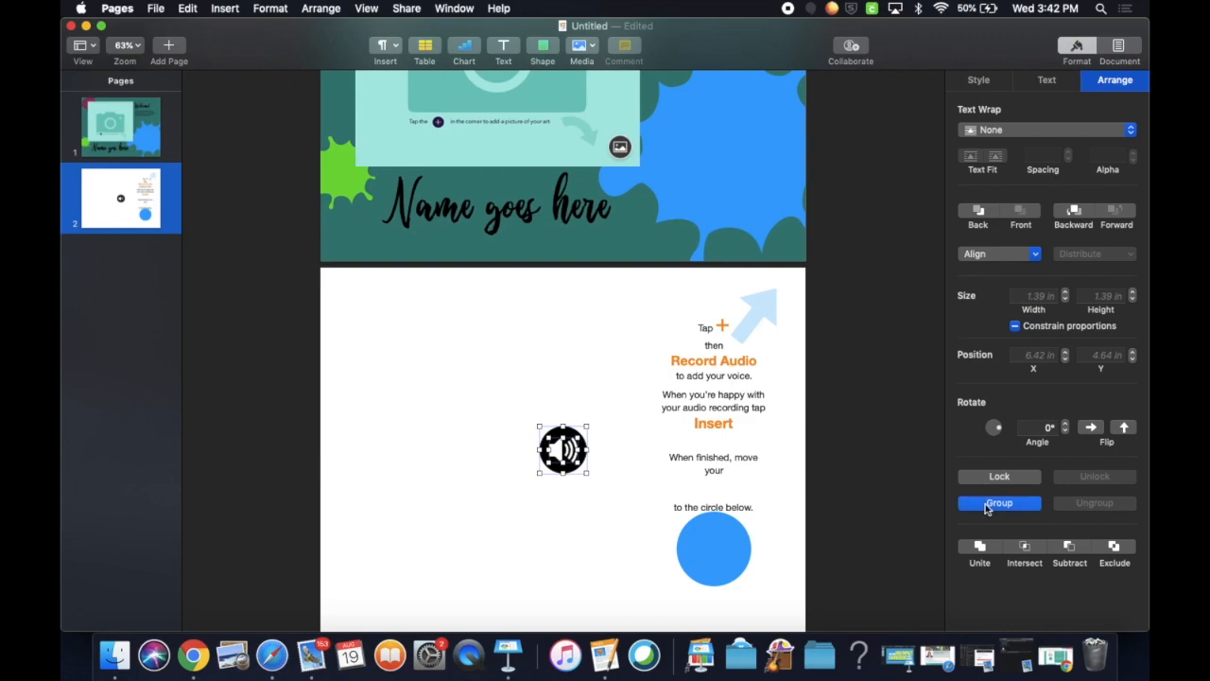
pyautogui.moveTo(587, 427); pyautogui.dragTo(713, 488)
pyautogui.click(766, 539)
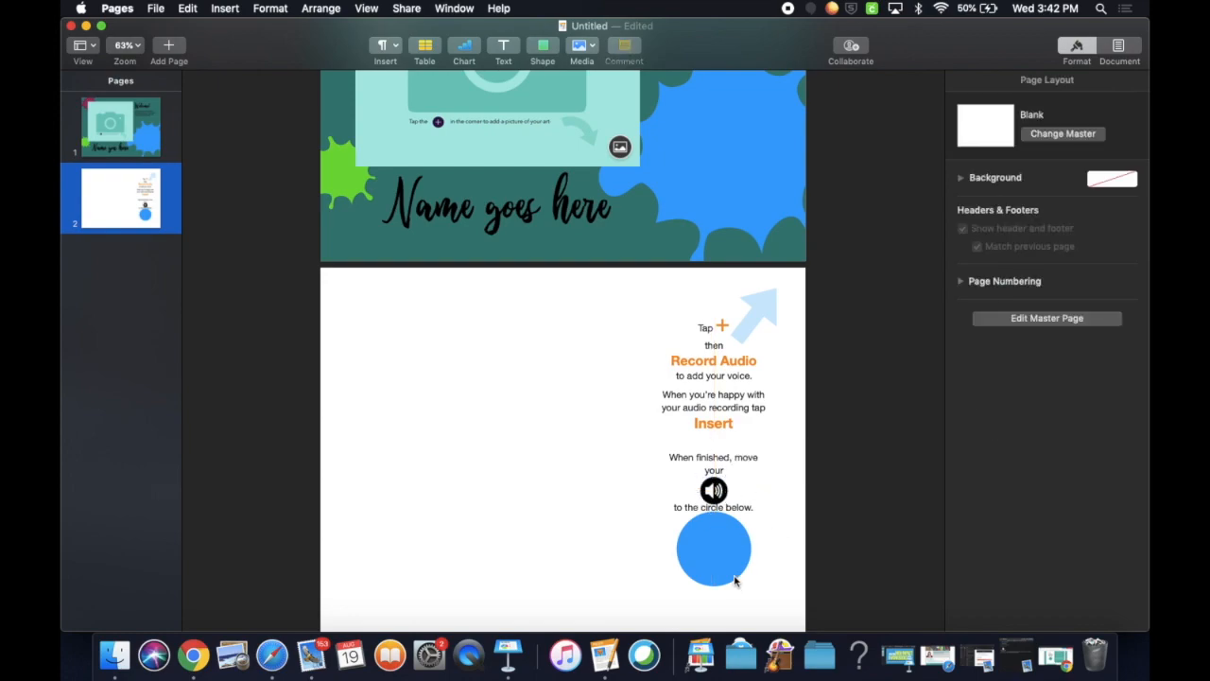
# - Ungroup the speaker icon to lower the opacity of its parts, and shift the blue circle slightly down
pyautogui.click(713, 490)
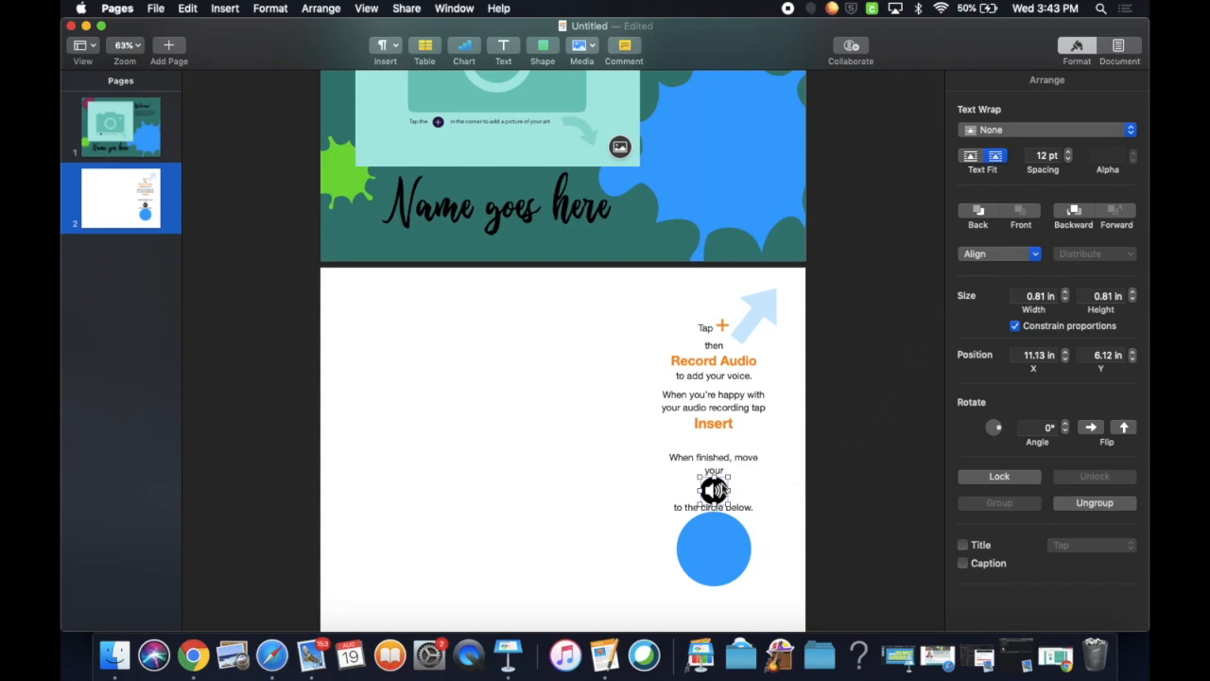
pyautogui.click(1125, 503)
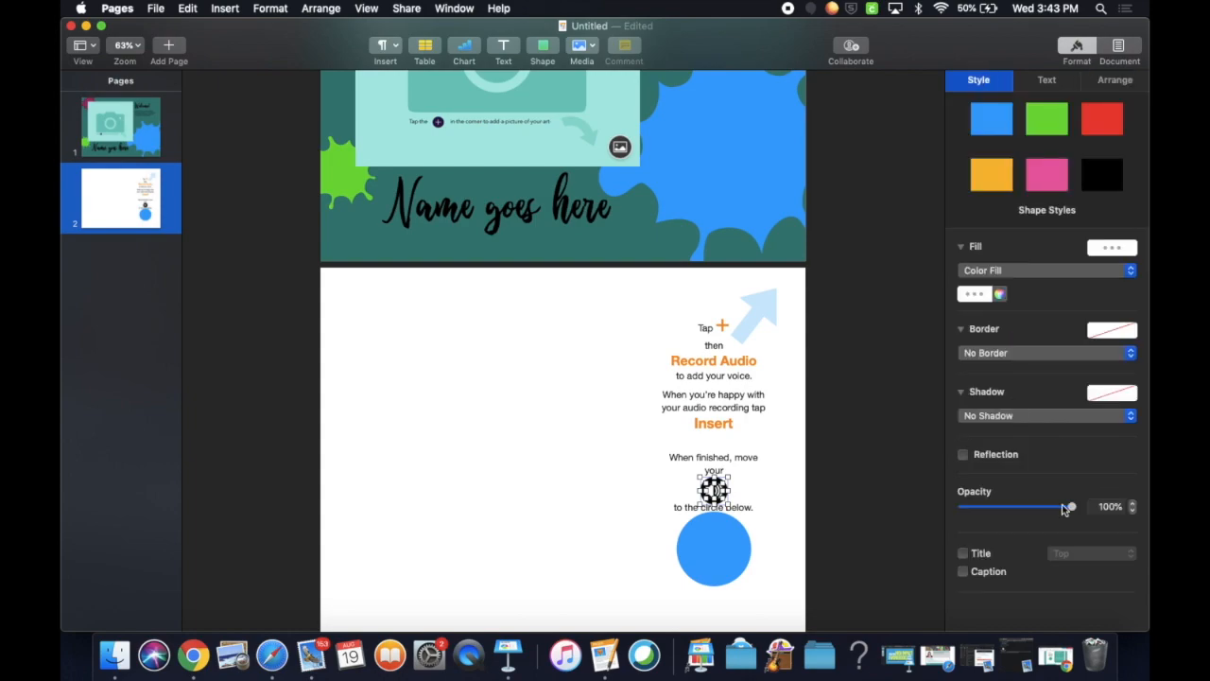
pyautogui.click(790, 609)
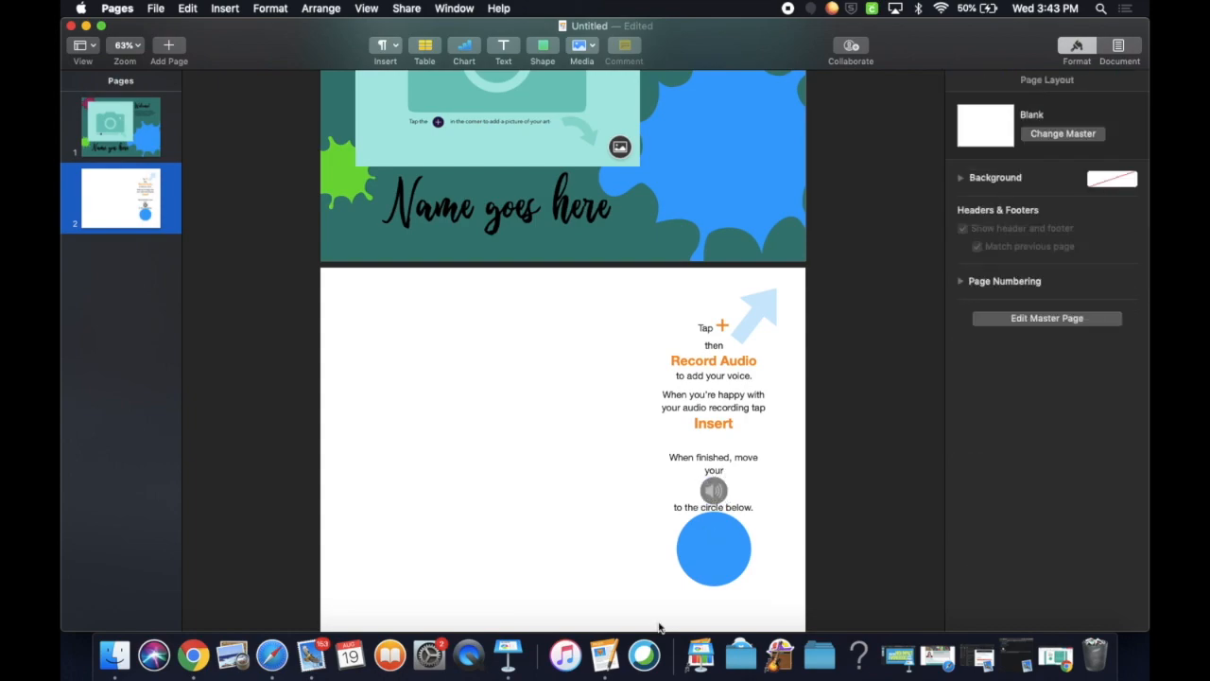
pyautogui.click(710, 565)
pyautogui.click(772, 580)
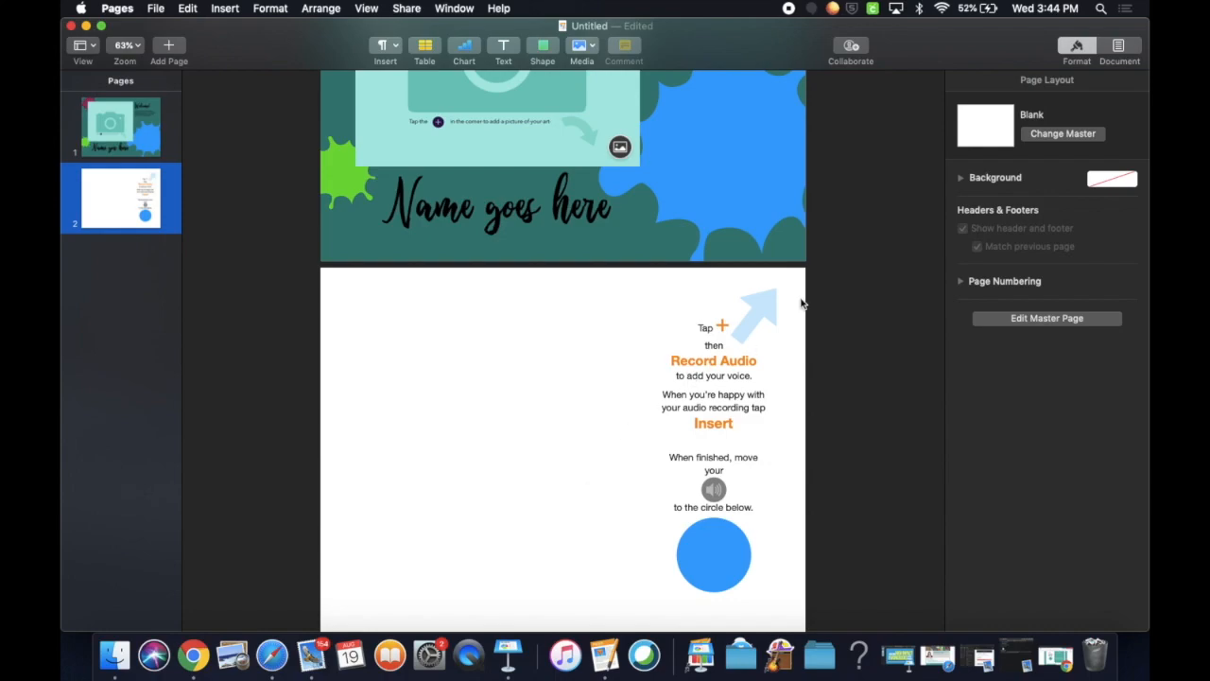
# - Select the arrow, both instruction text boxes, the speaker icon and the blue circle, and lock them all in place
pyautogui.click(754, 303)
pyautogui.keyDown('shift'); pyautogui.click(703, 387); pyautogui.keyUp('shift')
pyautogui.moveTo(801, 296); pyautogui.dragTo(670, 565)
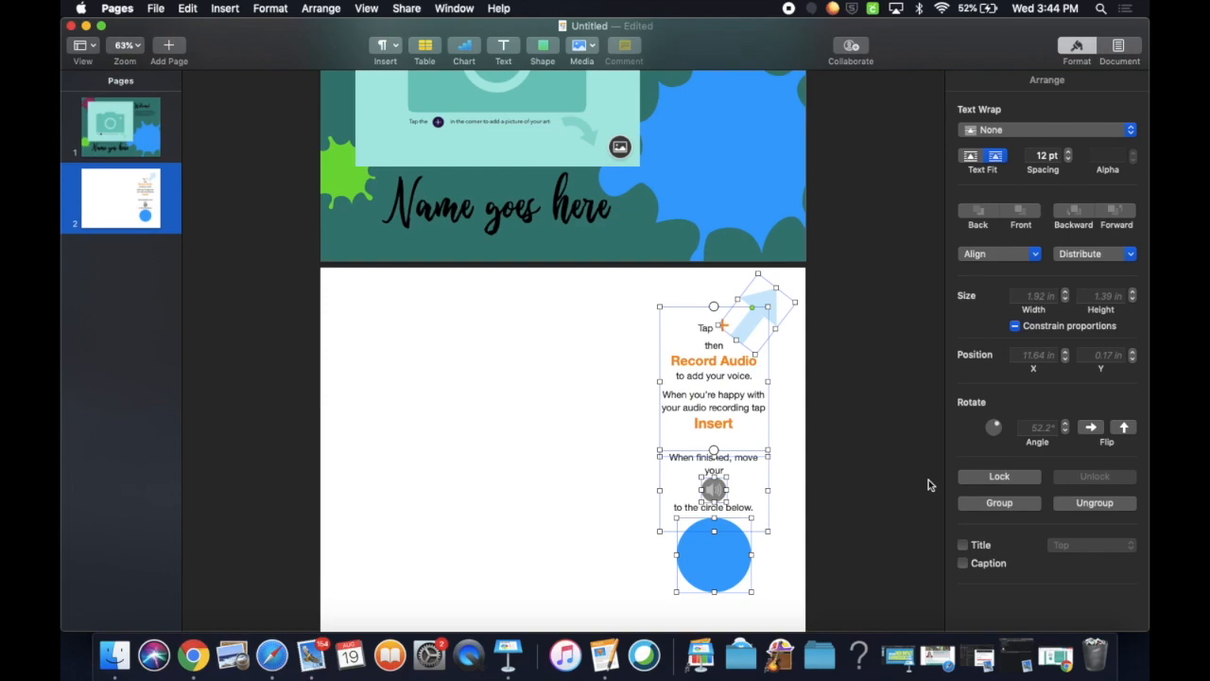
pyautogui.click(988, 477)
pyautogui.click(494, 500)
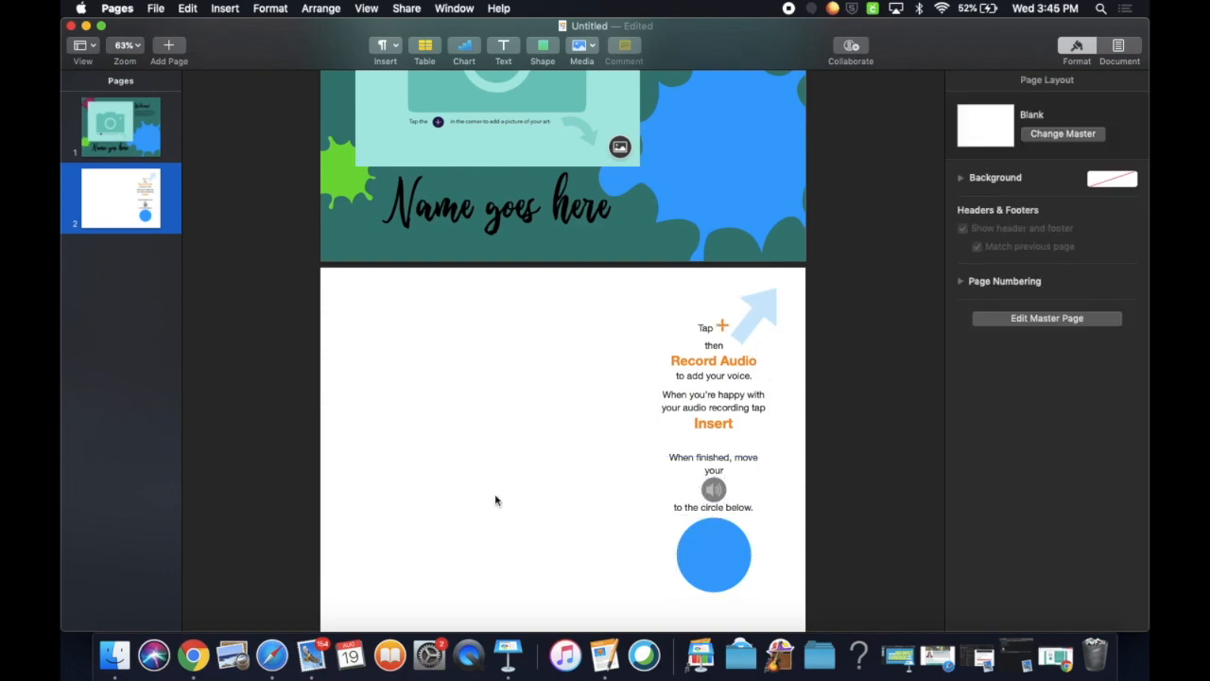
# - Add a third page with the Blank layout and duplicate the Blank master page
pyautogui.click(172, 47)
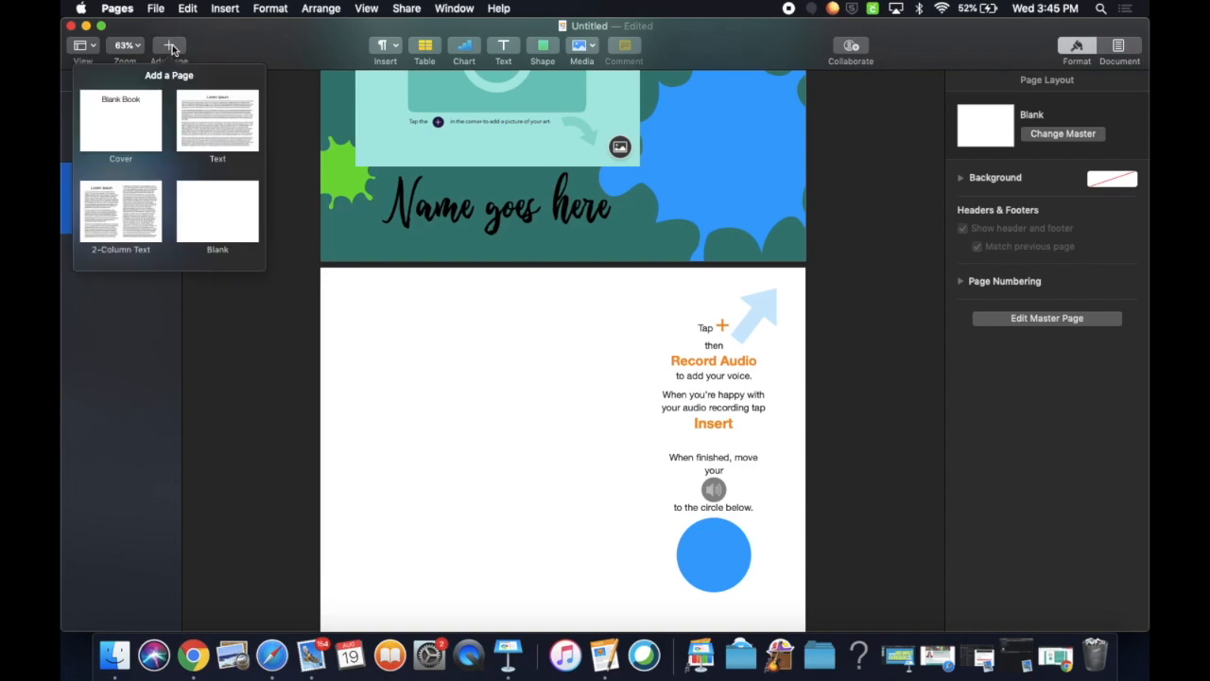
pyautogui.click(221, 213)
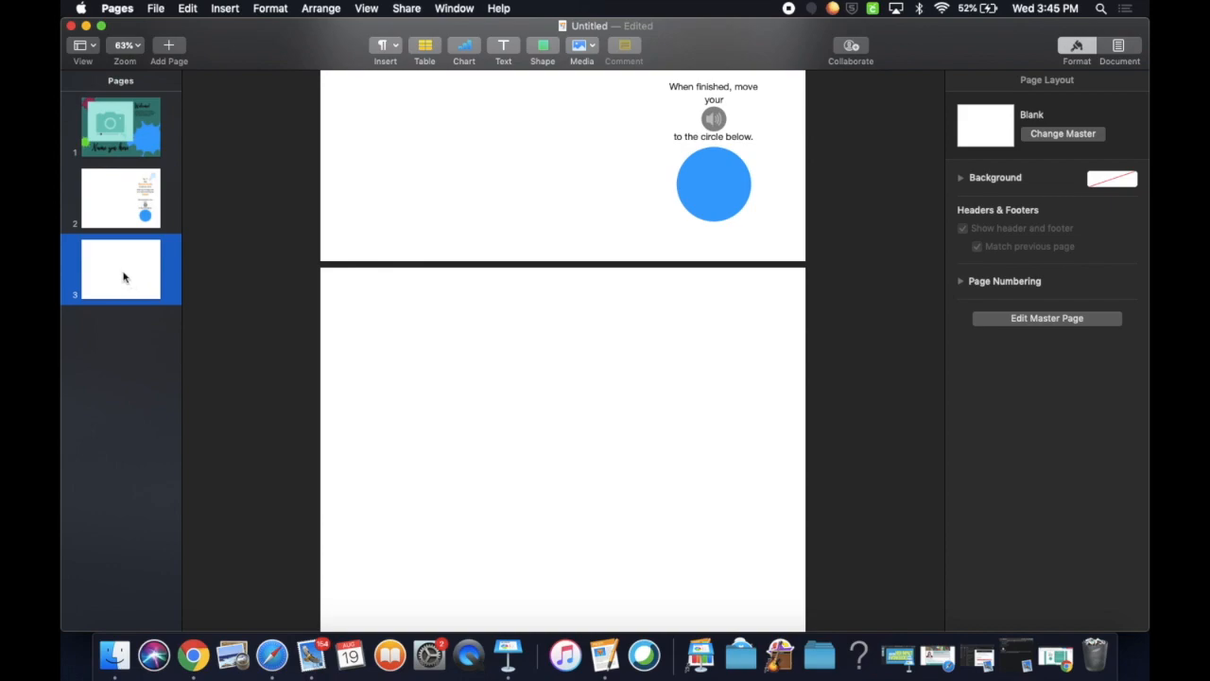
pyautogui.rightClick(123, 277)
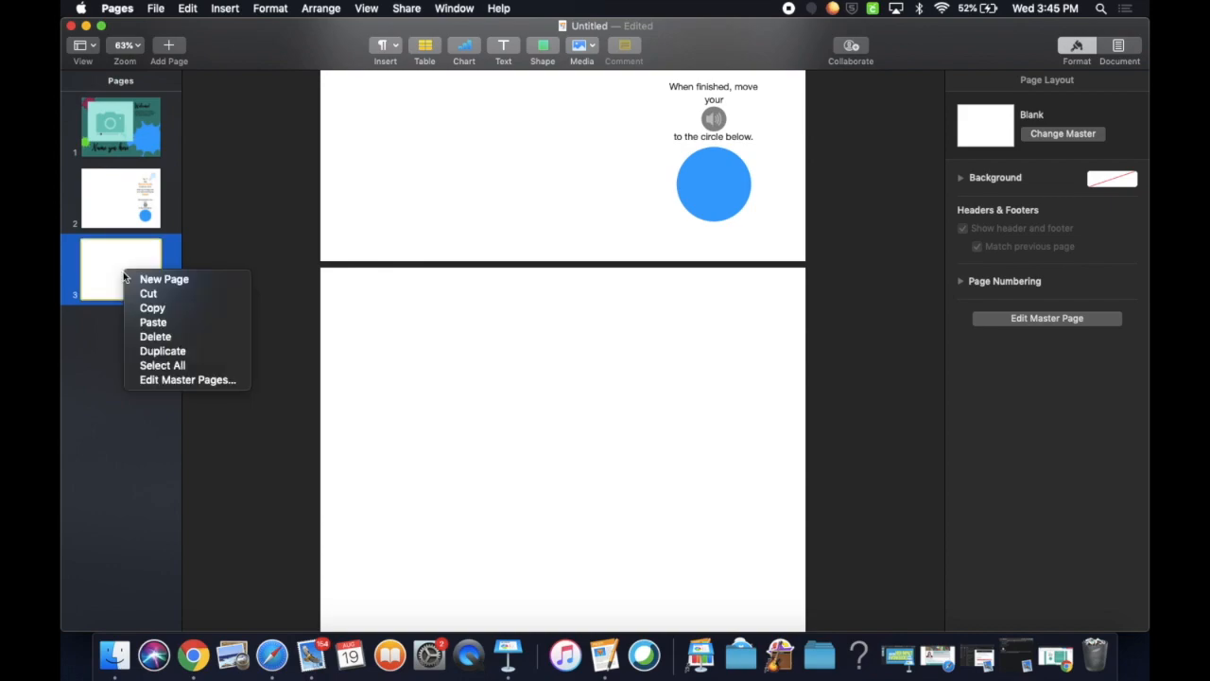
pyautogui.click(178, 379)
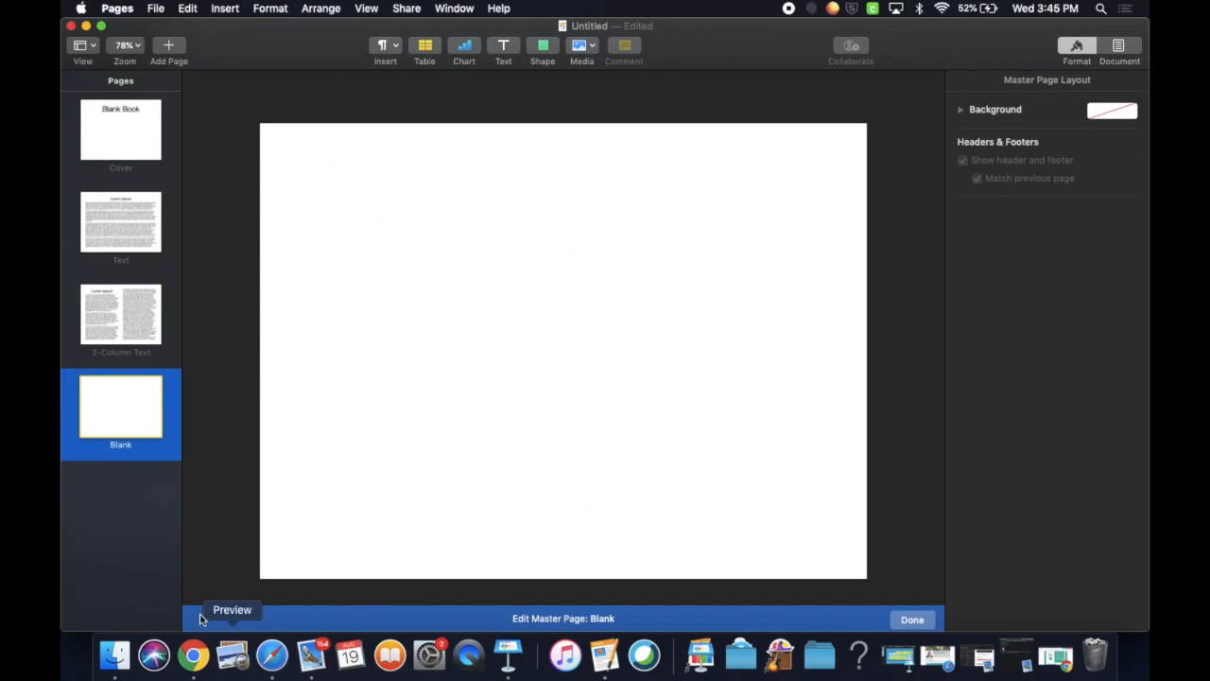
pyautogui.rightClick(127, 408)
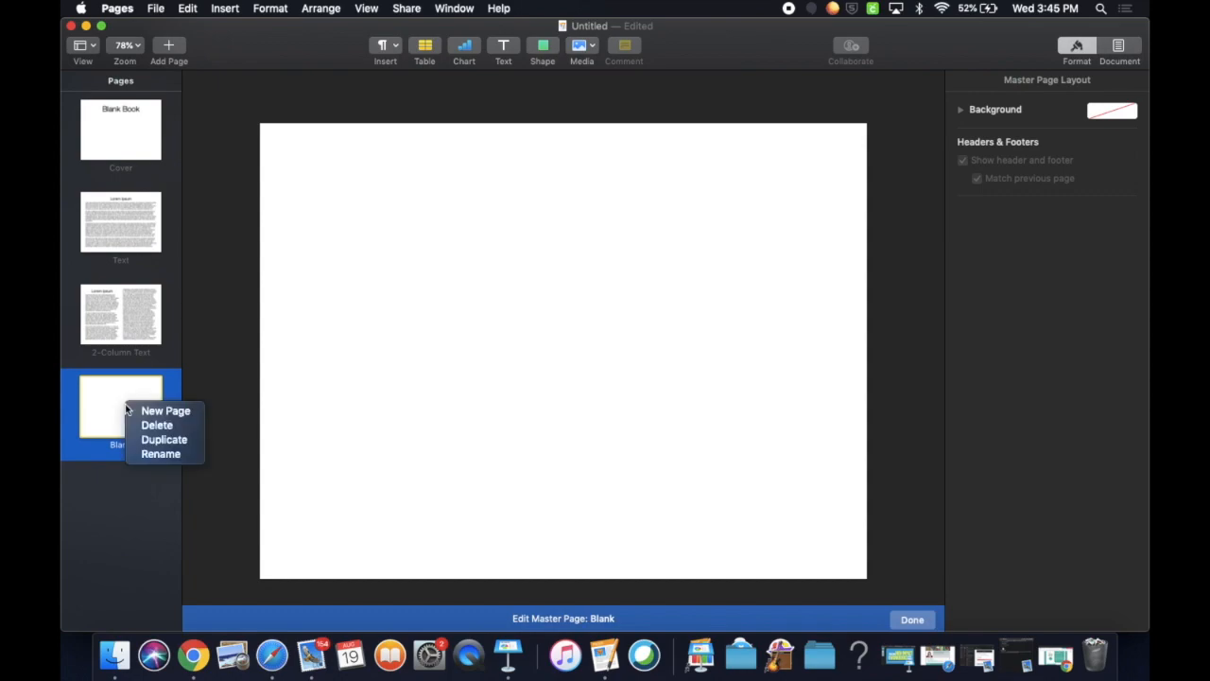
pyautogui.click(163, 441)
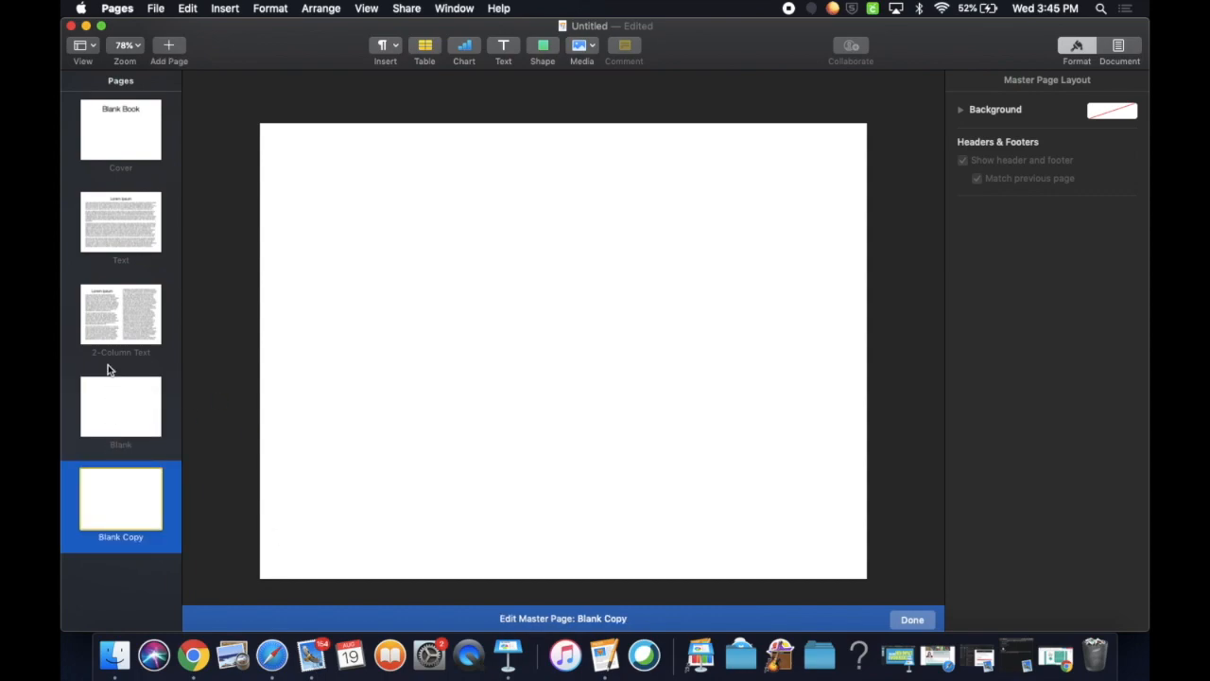
# - Delete the 2-Column Text, Text and Cover master pages
pyautogui.click(128, 319)
pyautogui.press('Delete')
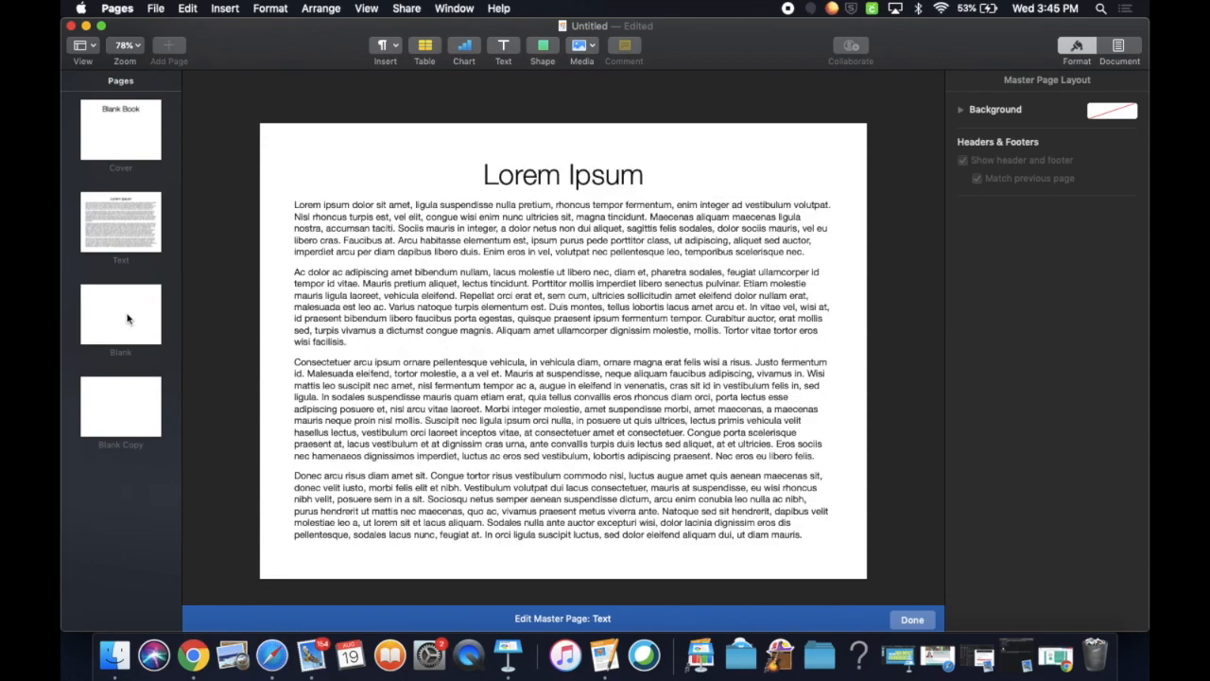
pyautogui.press('Delete')
pyautogui.click(137, 133)
pyautogui.press('Delete')
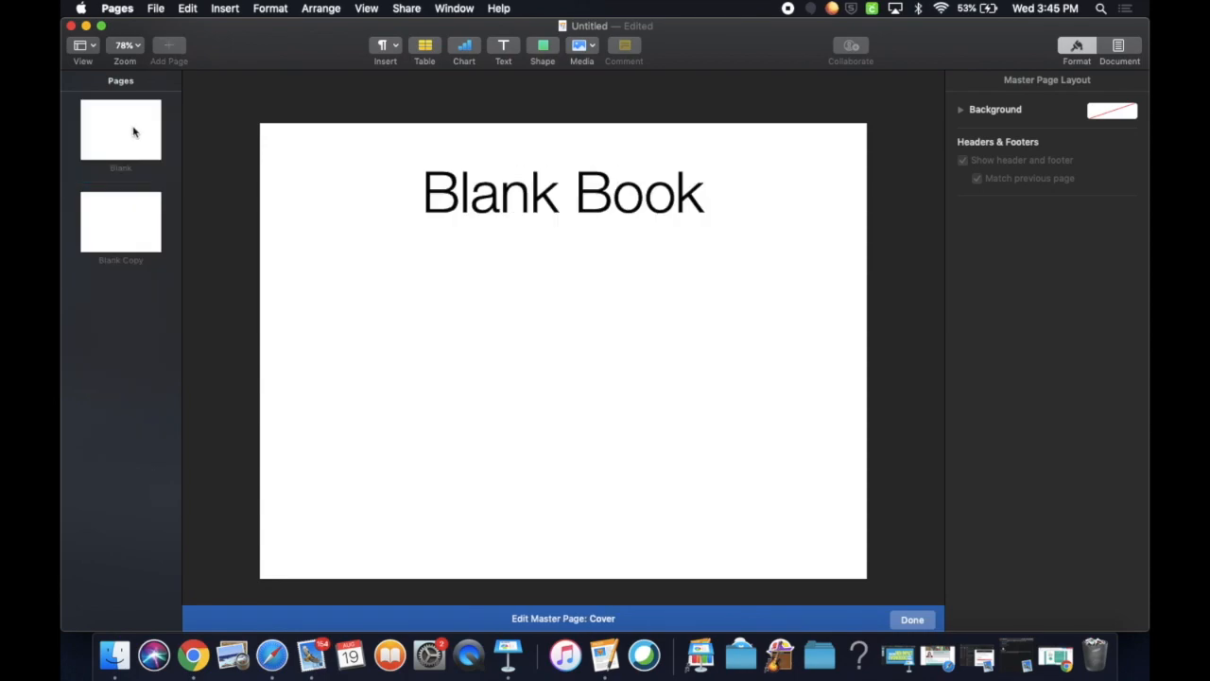
# - Insert a text box on the Blank Copy master page with centered drawing instructions, highlighting "+" and "Done" in orange and "Drawing" in gray
pyautogui.click(108, 245)
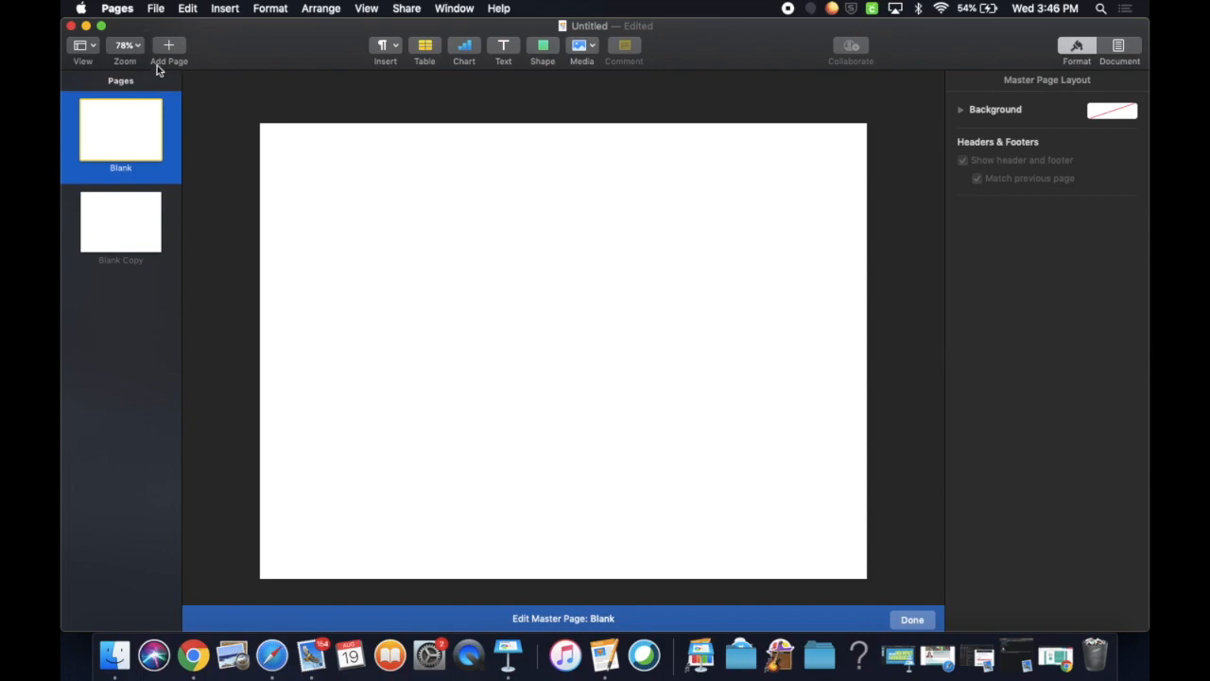
pyautogui.click(136, 238)
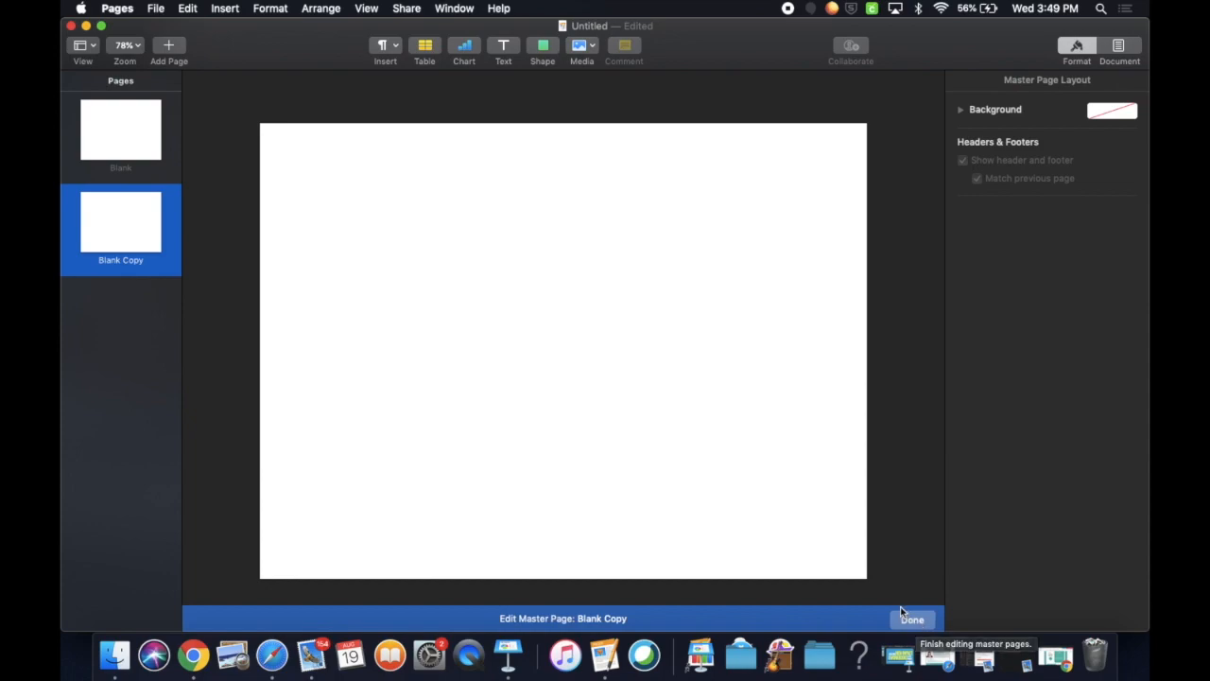
pyautogui.click(504, 50)
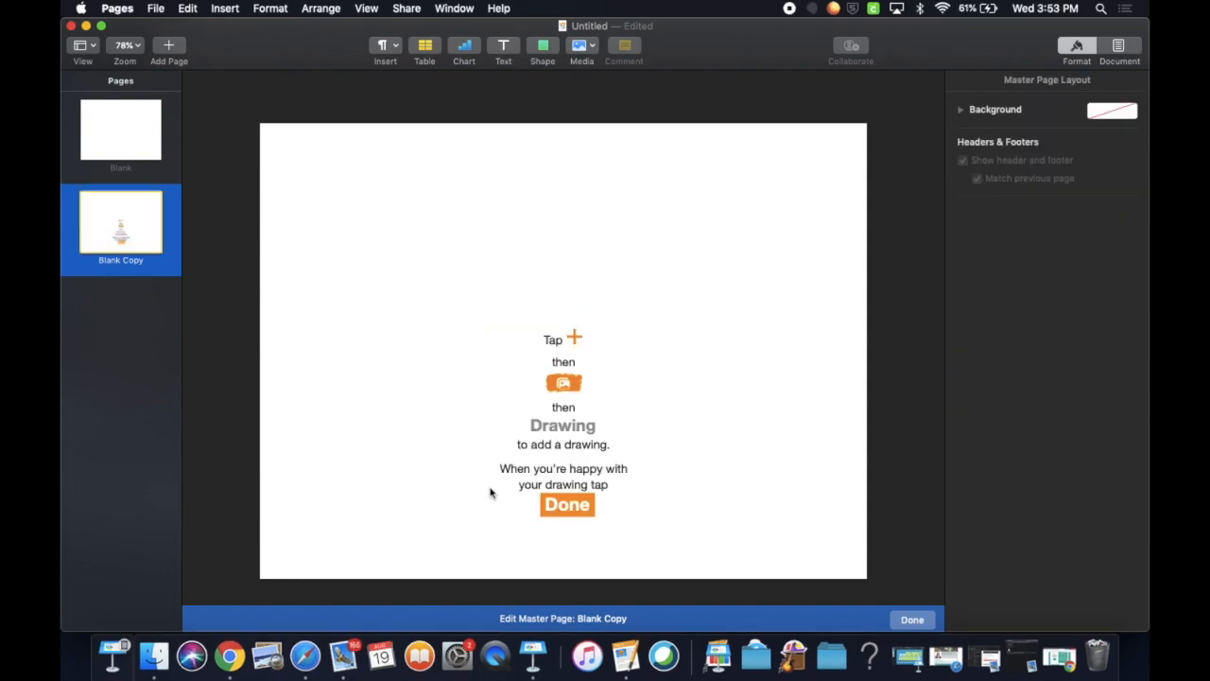
# - Move the drawing instructions into the master page's upper-right corner and add a light blue arrow pointing up to that corner
pyautogui.moveTo(567, 490)
pyautogui.mouseDown()
pyautogui.moveTo(657, 353)
pyautogui.moveTo(787, 339)
pyautogui.moveTo(769, 333)
pyautogui.mouseUp()
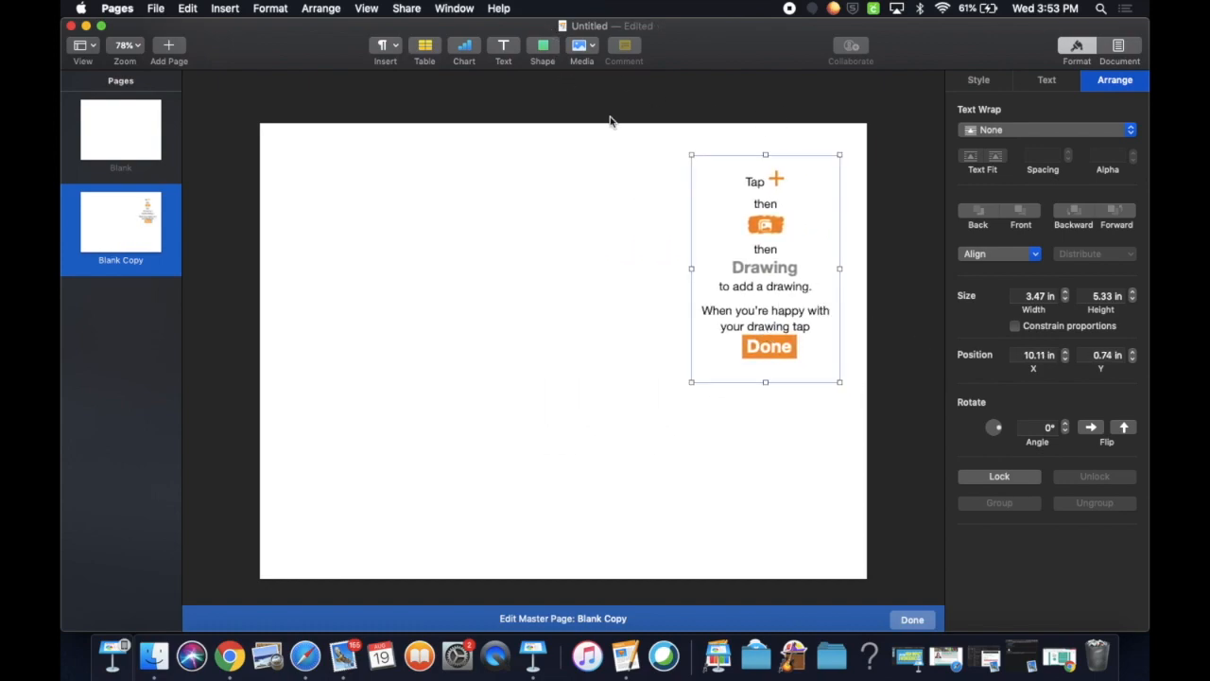
pyautogui.click(553, 338)
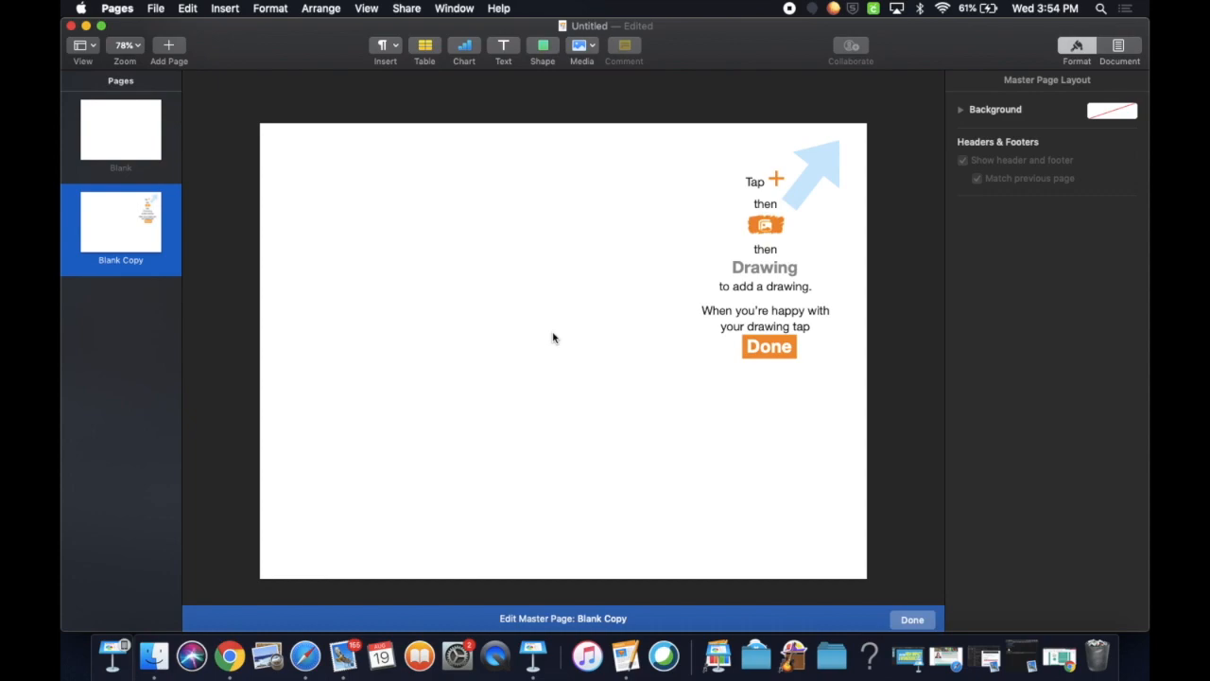
# - Insert a rounded square about 8.62 in wide and place it beside the drawing instructions, level with their upper edge
pyautogui.click(542, 50)
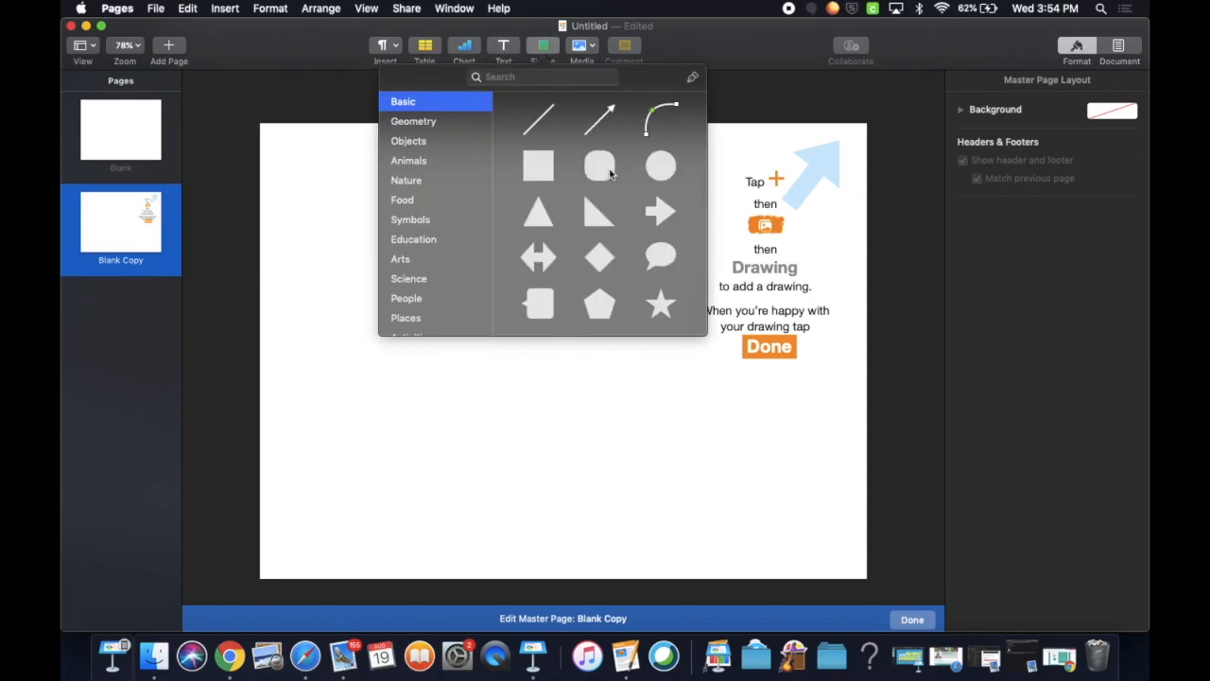
pyautogui.click(610, 173)
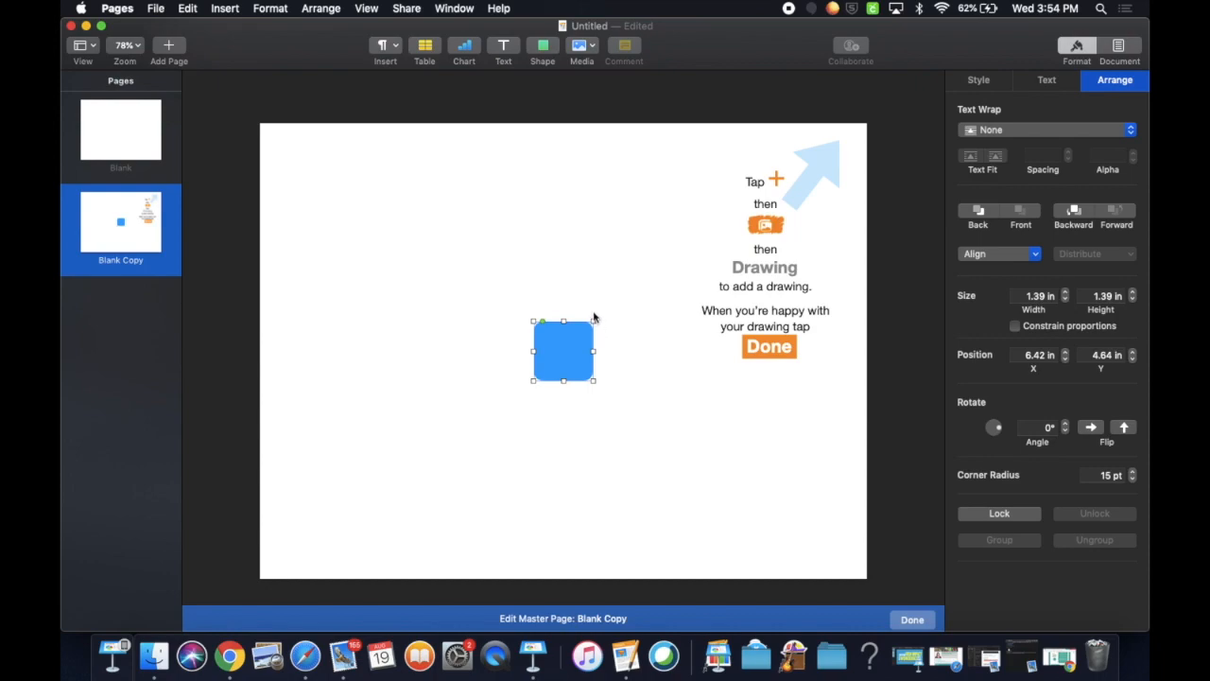
pyautogui.moveTo(593, 321); pyautogui.dragTo(721, 145)
pyautogui.moveTo(643, 293); pyautogui.dragTo(582, 285)
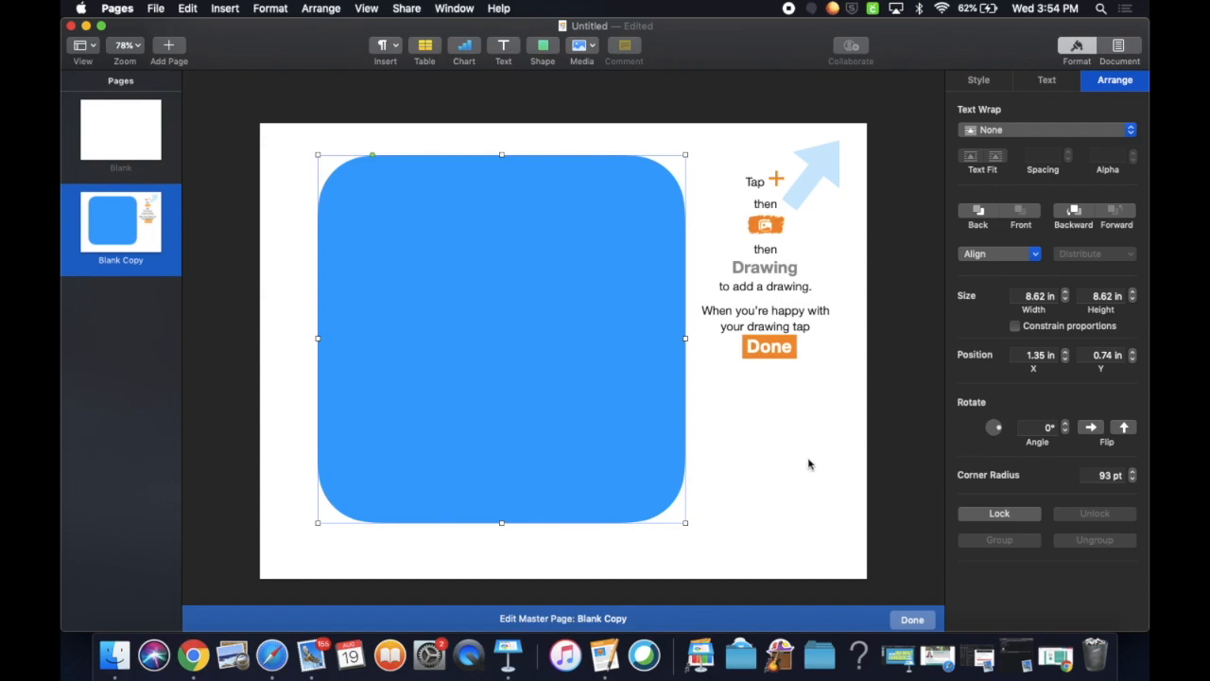
# - Fill the large rounded square with white and give it a 9 pt black line border
pyautogui.click(979, 80)
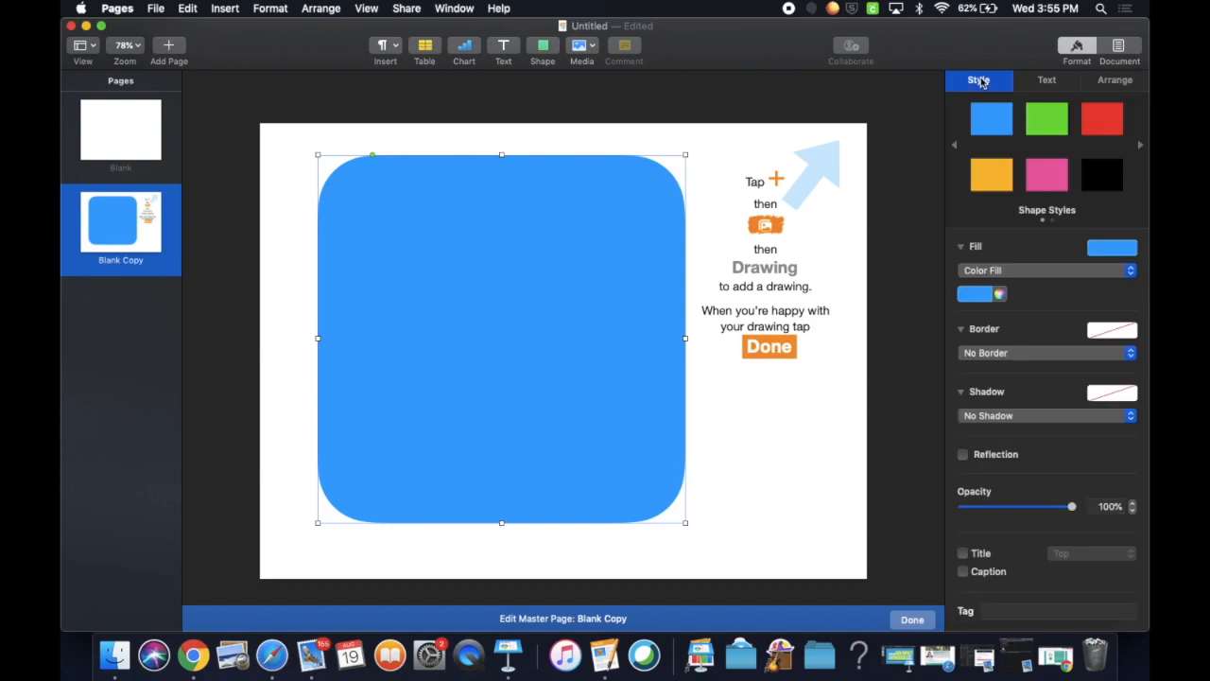
pyautogui.click(983, 295)
pyautogui.click(914, 397)
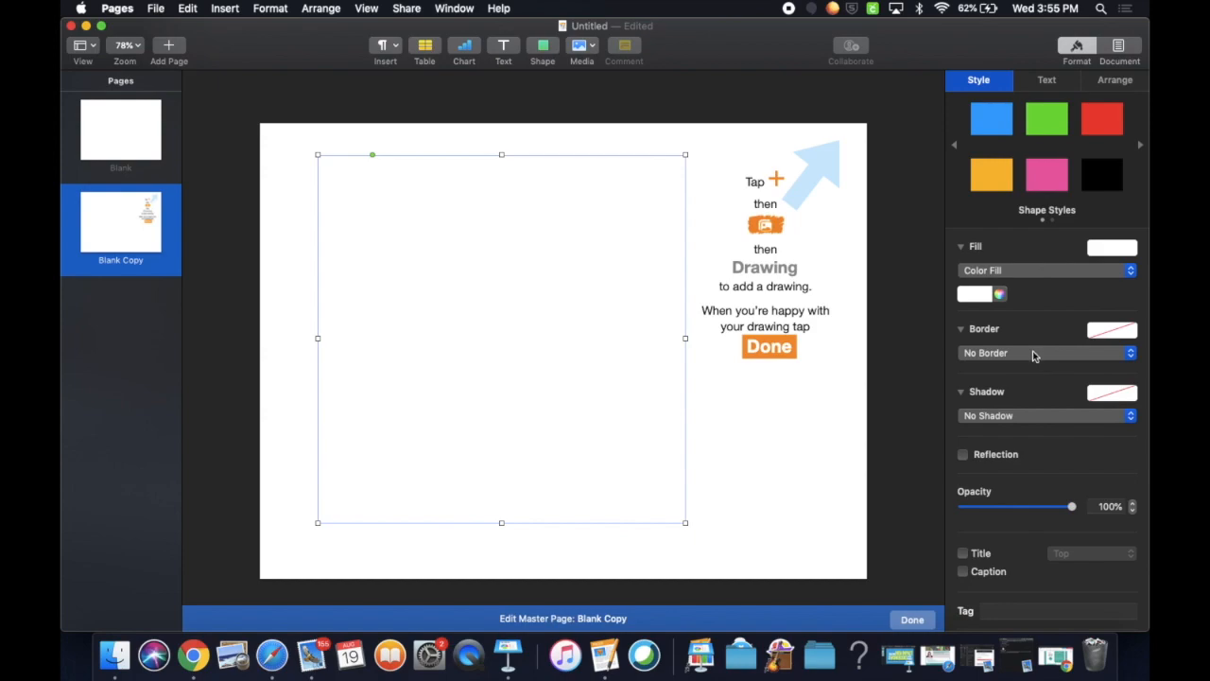
pyautogui.click(1112, 335)
pyautogui.click(1005, 380)
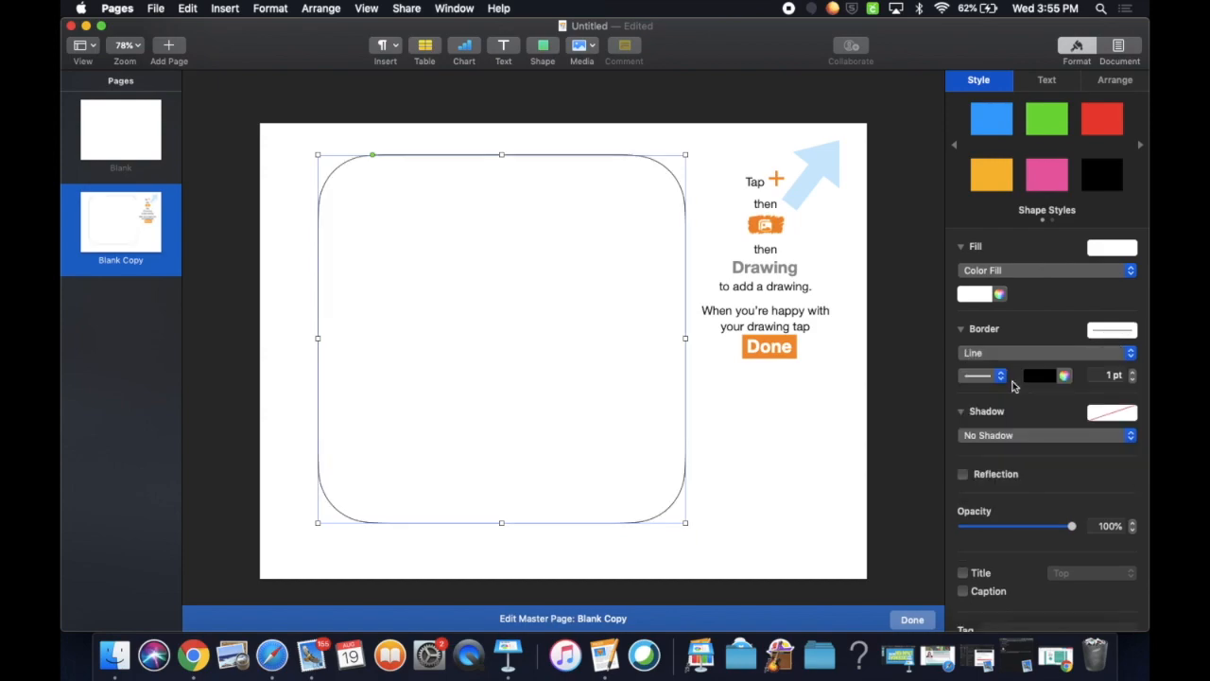
pyautogui.click(1132, 373)
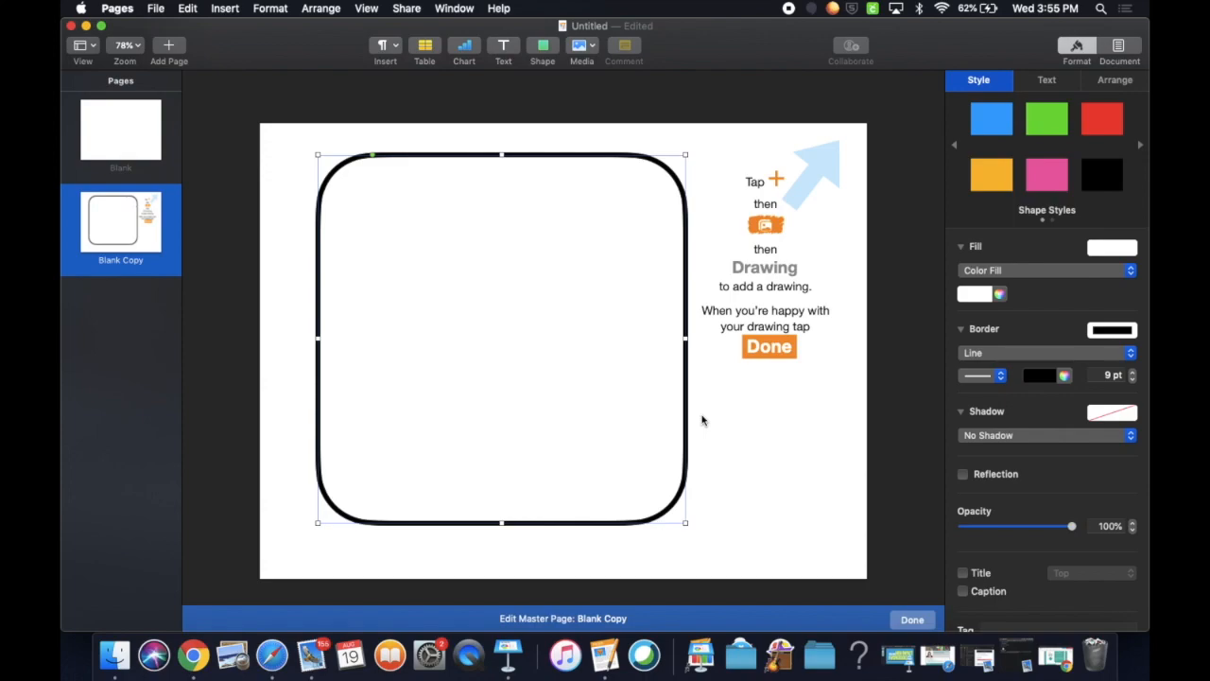
pyautogui.click(801, 480)
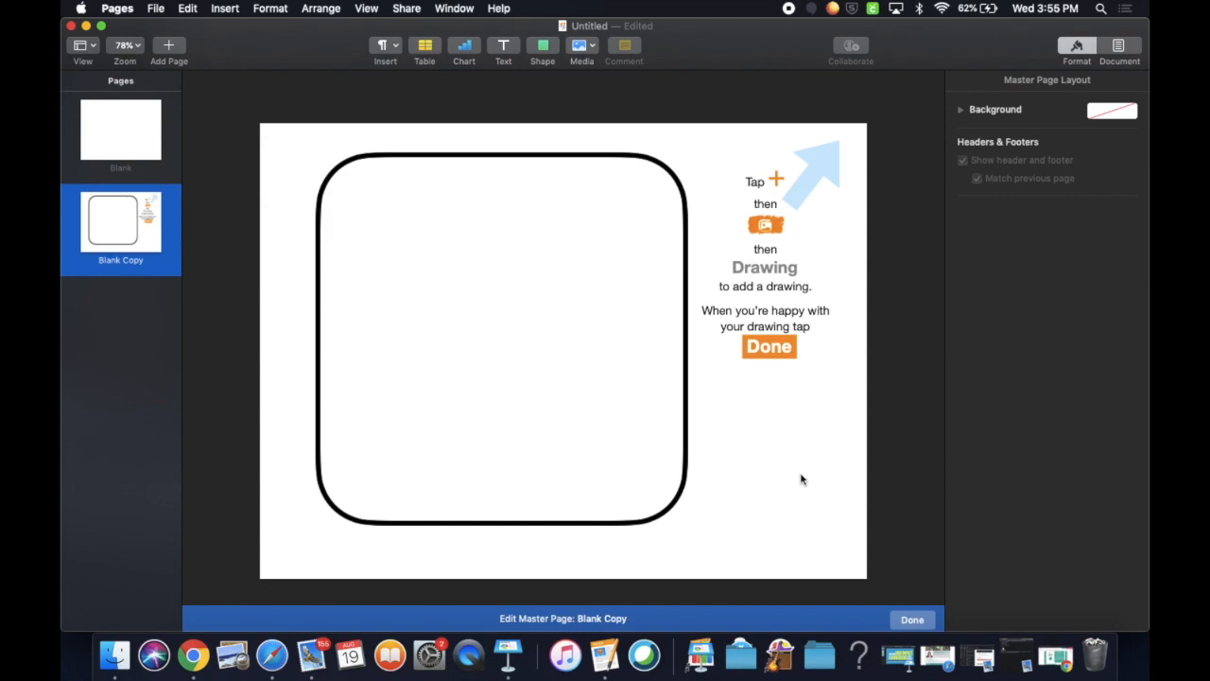
# - Select the rounded square, instructions and arrow, lock them in place, and finish editing the Blank Copy master page
pyautogui.moveTo(796, 491); pyautogui.dragTo(548, 141)
pyautogui.click(1121, 83)
pyautogui.click(994, 475)
pyautogui.click(772, 492)
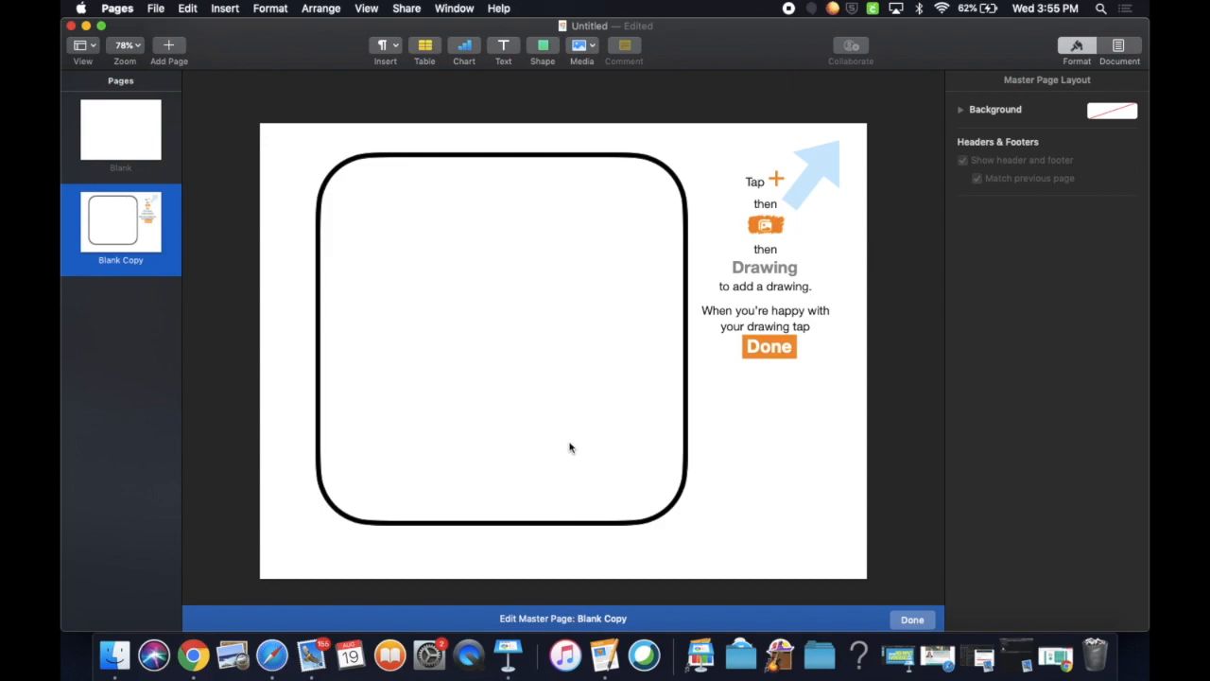
pyautogui.click(913, 620)
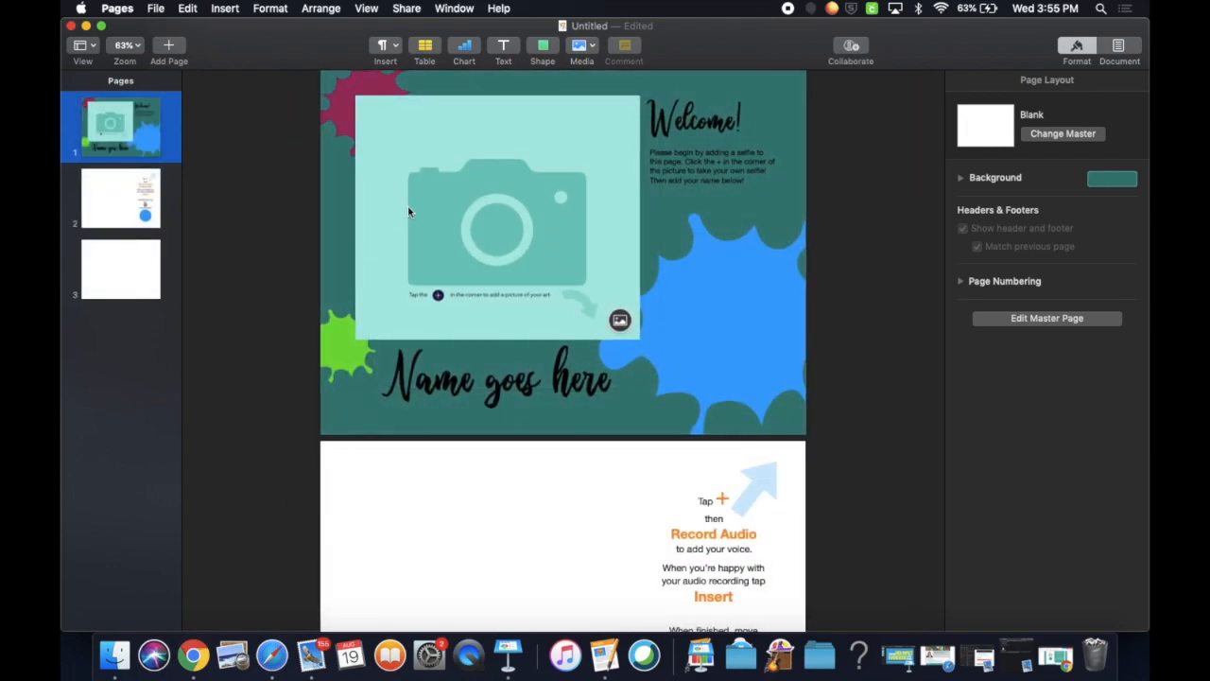
# - Add a new page to the workbook using the Blank Copy layout
pyautogui.scroll(-5, 408, 205)
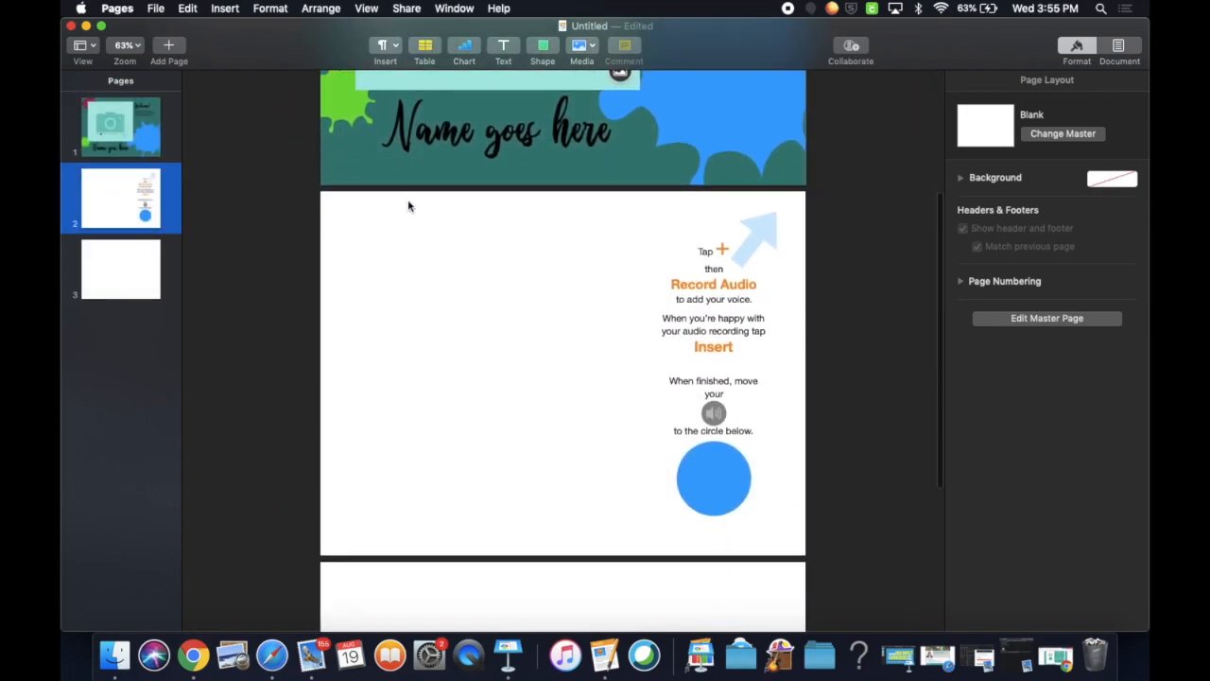
pyautogui.scroll(5, 408, 208)
pyautogui.scroll(-8, 408, 205)
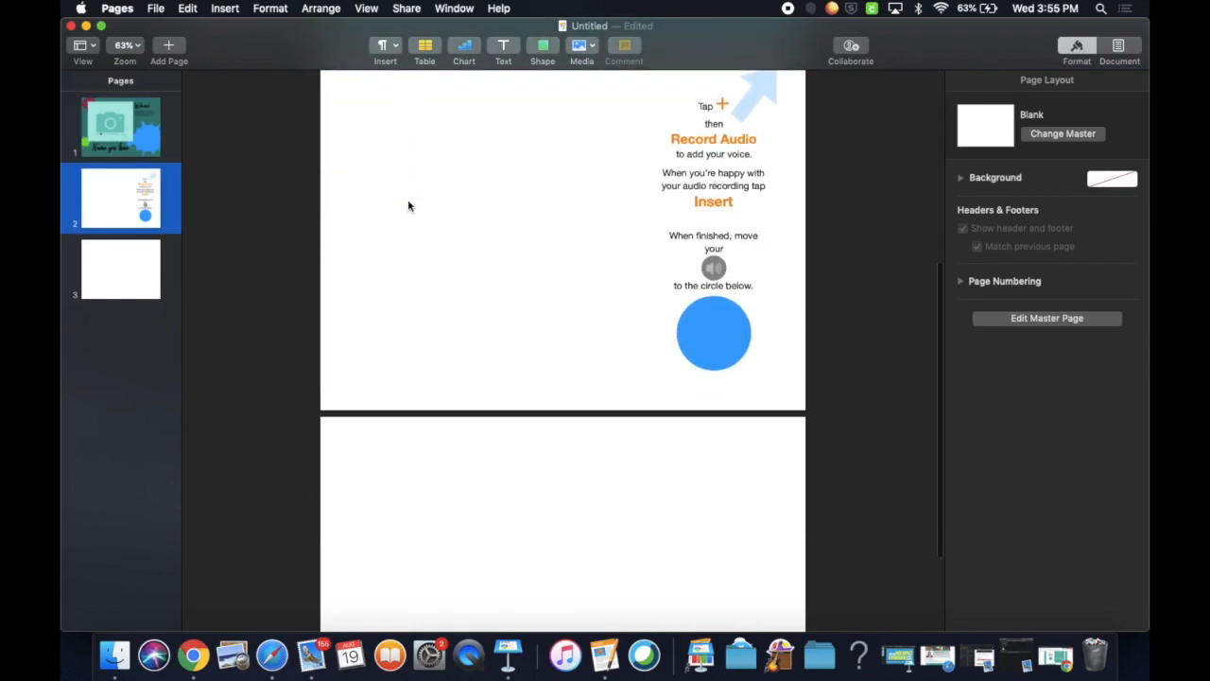
pyautogui.click(169, 45)
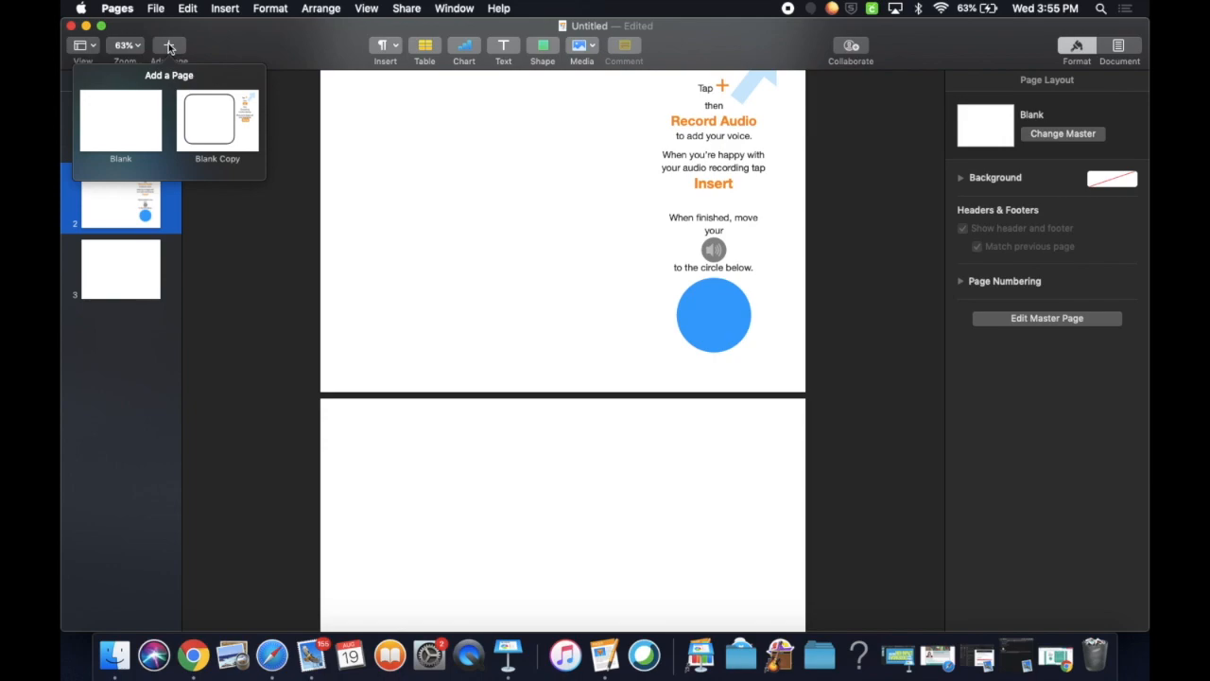
pyautogui.click(215, 126)
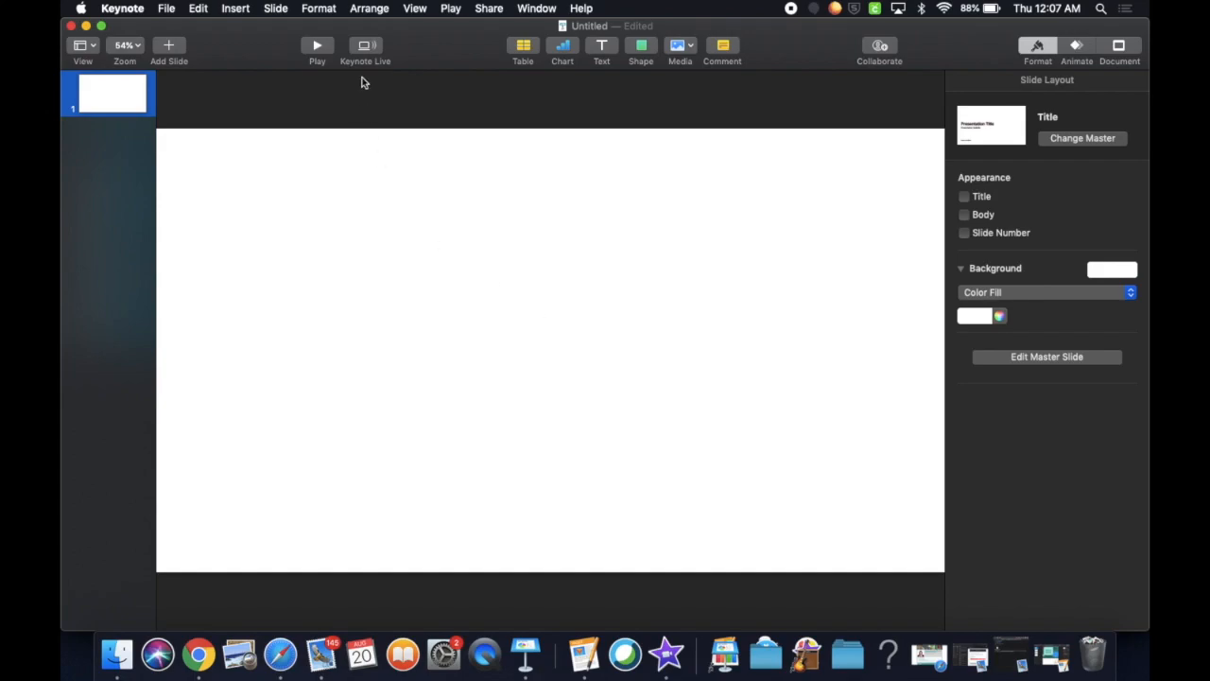
# - Switch to Keynote and create a new wide (16:9) presentation with the Basic White theme
pyautogui.click(166, 12)
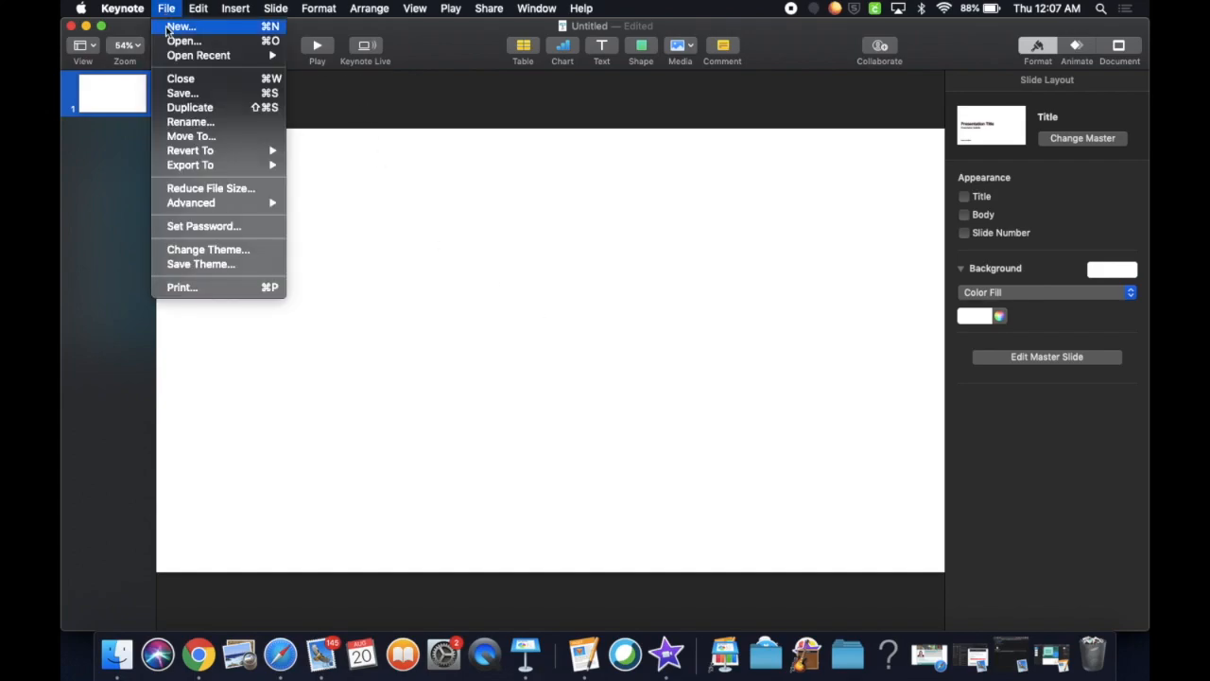
pyautogui.click(170, 26)
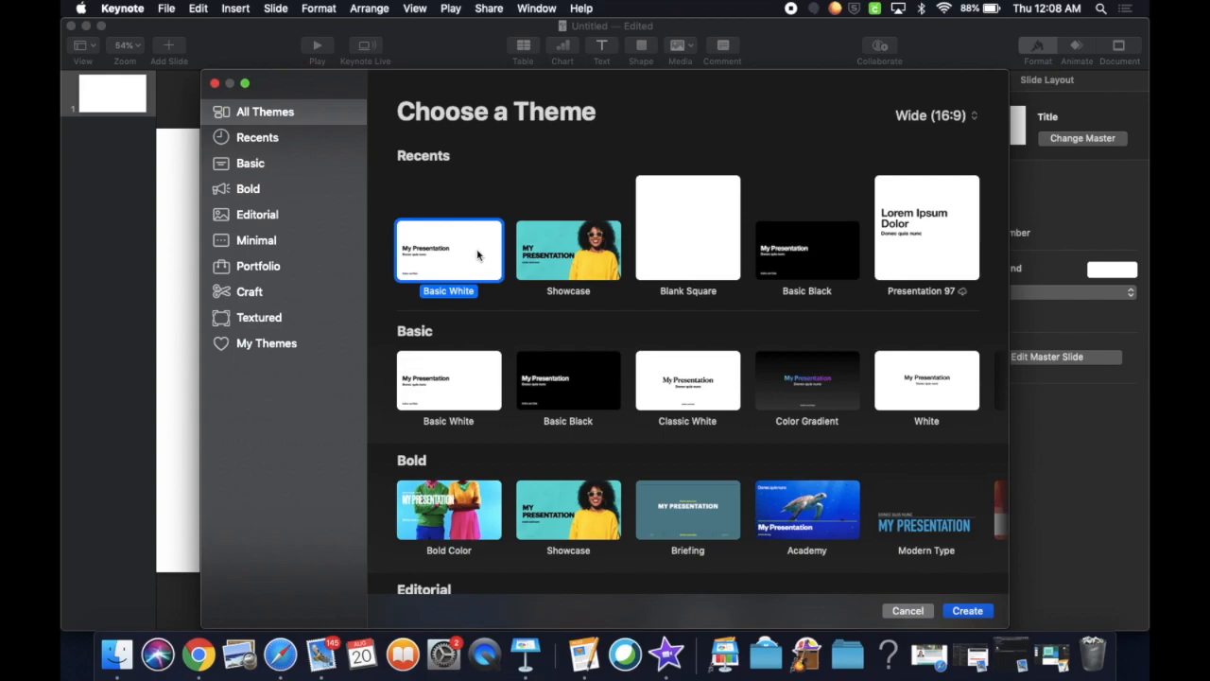
pyautogui.click(968, 609)
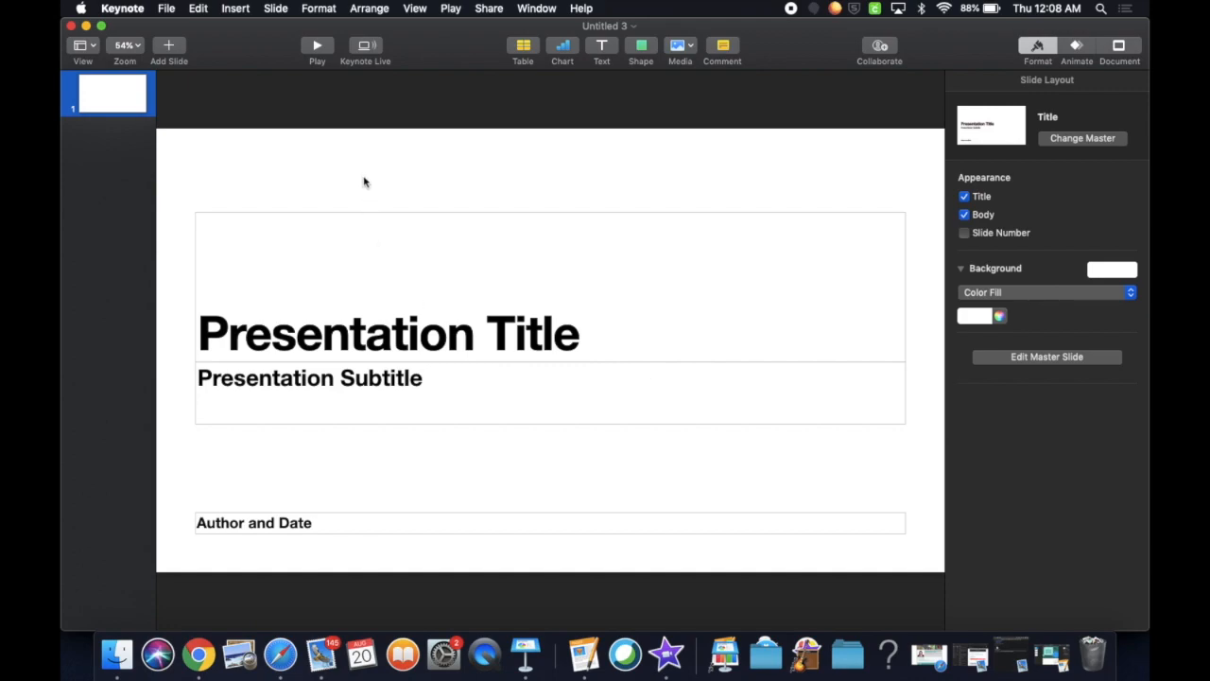
# - Add a slide with the Blank layout and delete the original title slide
pyautogui.click(171, 47)
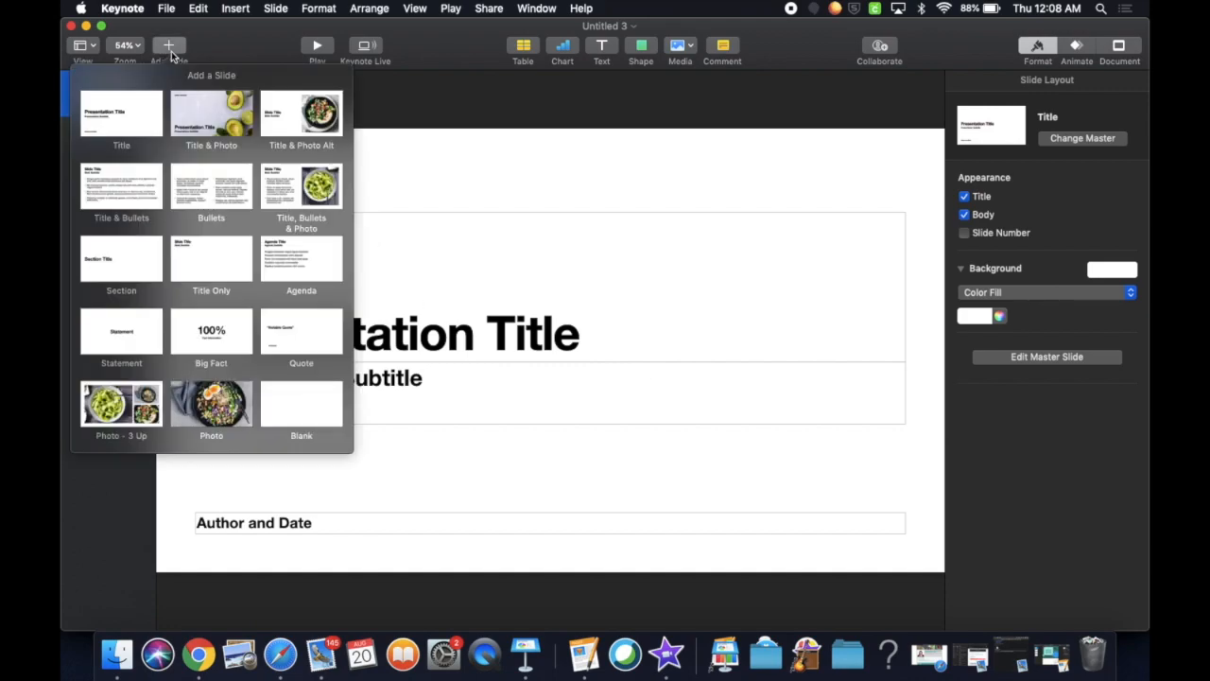
pyautogui.click(302, 406)
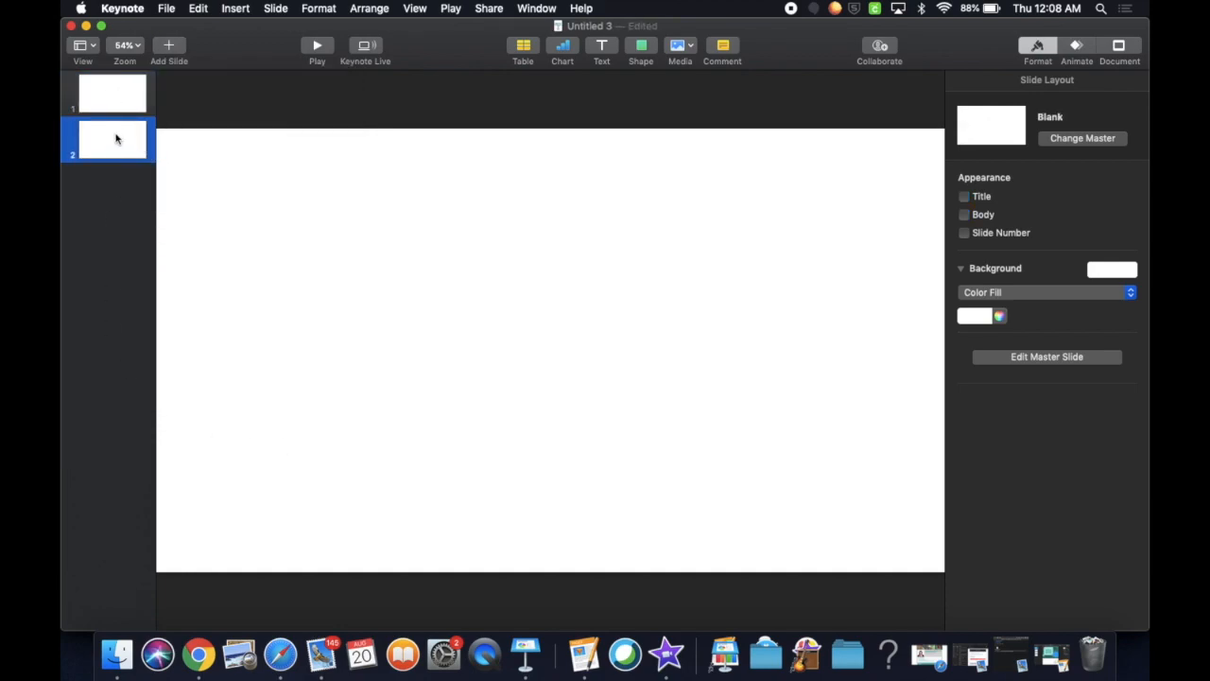
pyautogui.click(119, 93)
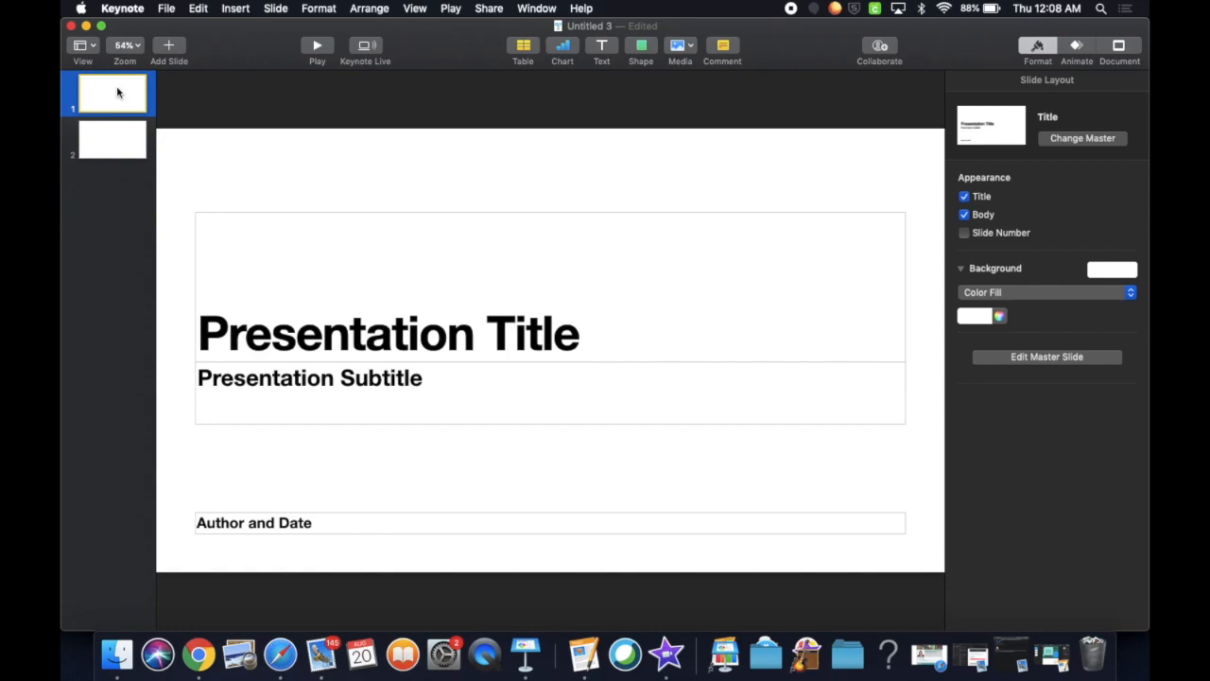
pyautogui.press('BackSpace')
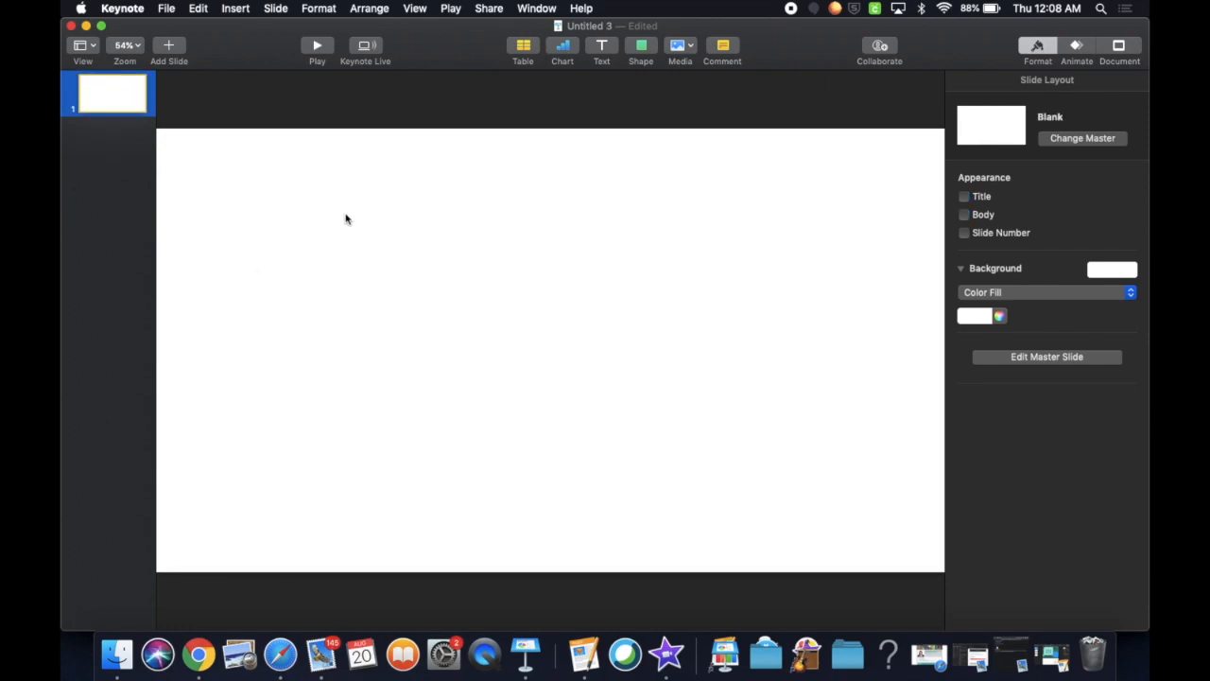
# - Insert a square in the middle of the slide, enlarge it to nearly the slide's height, and fill it with dark orange
pyautogui.click(640, 49)
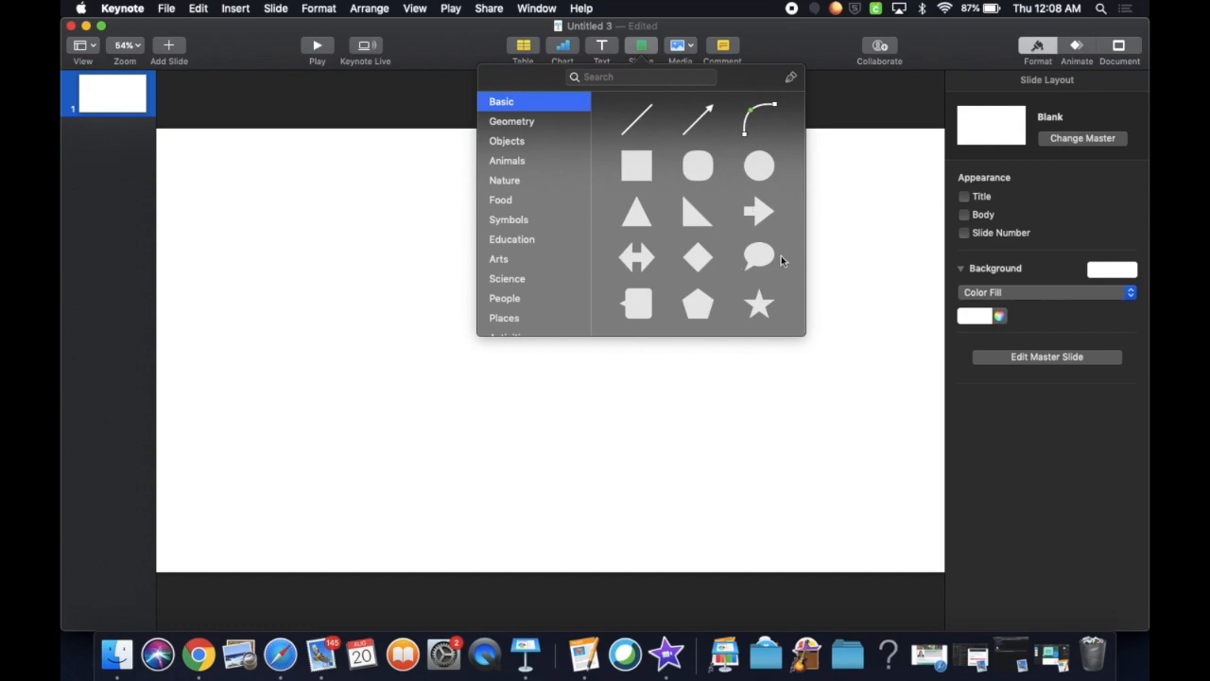
pyautogui.click(641, 168)
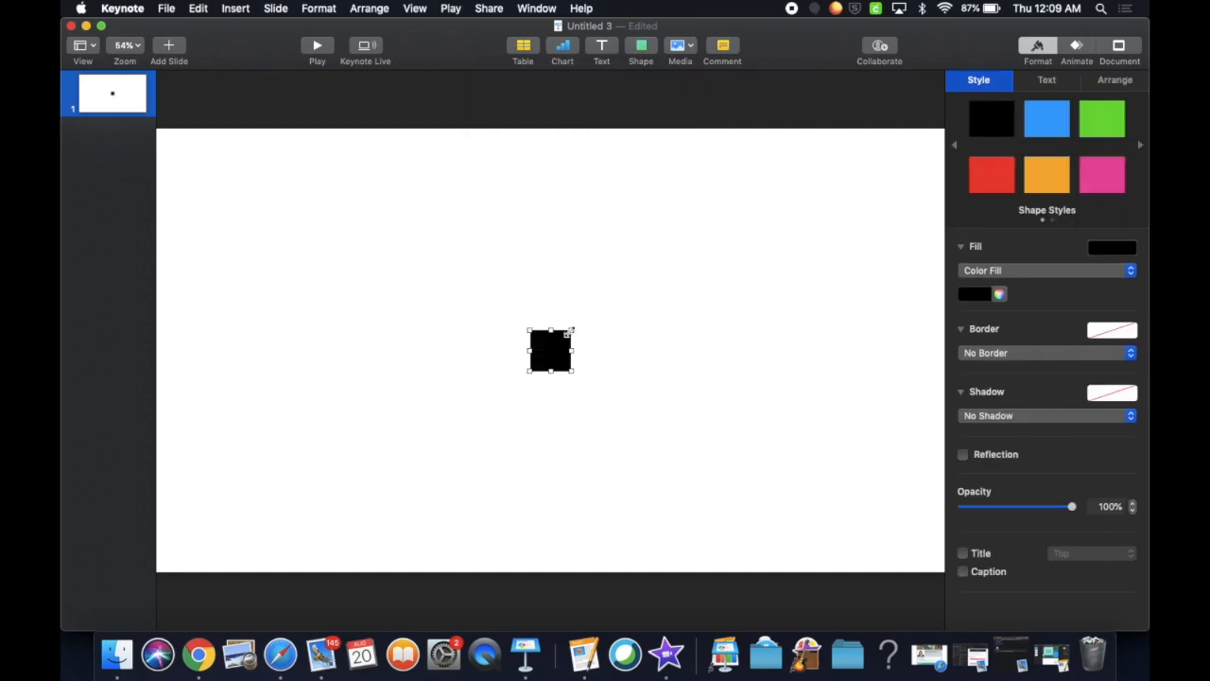
pyautogui.moveTo(569, 331); pyautogui.dragTo(718, 121)
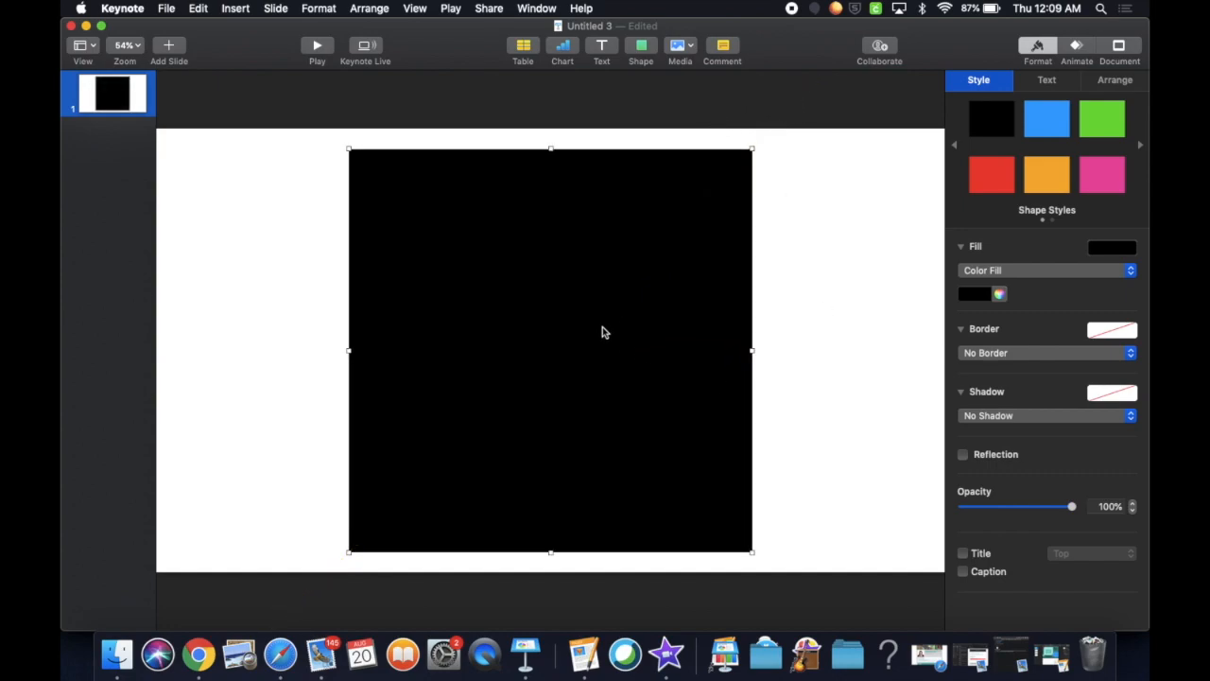
pyautogui.click(985, 295)
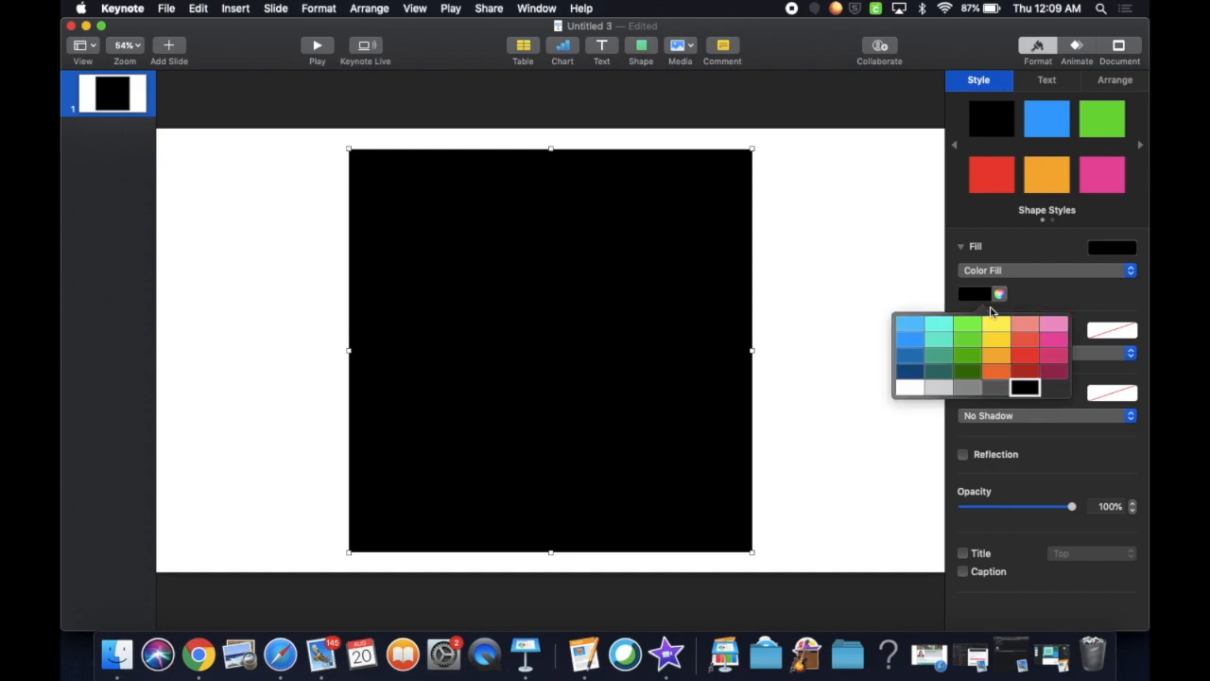
pyautogui.click(993, 371)
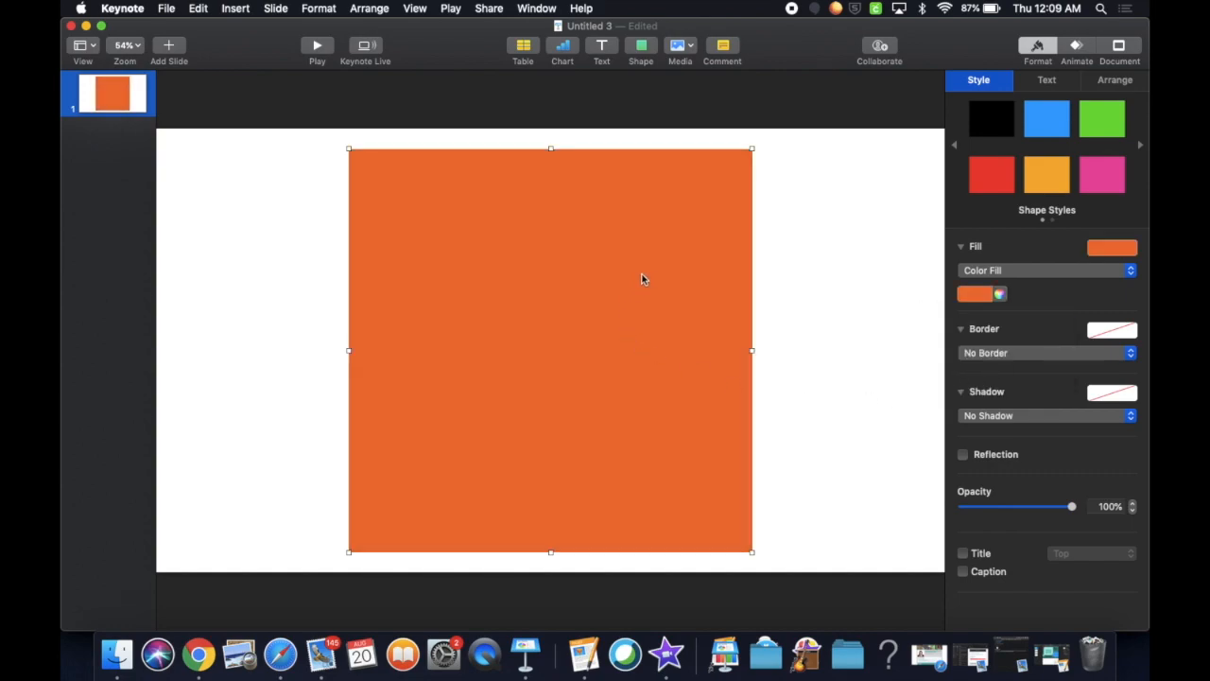
# - Search the shapes for "person", insert the side-profile head, and enlarge it so it rests on the orange square's lower edge
pyautogui.click(642, 49)
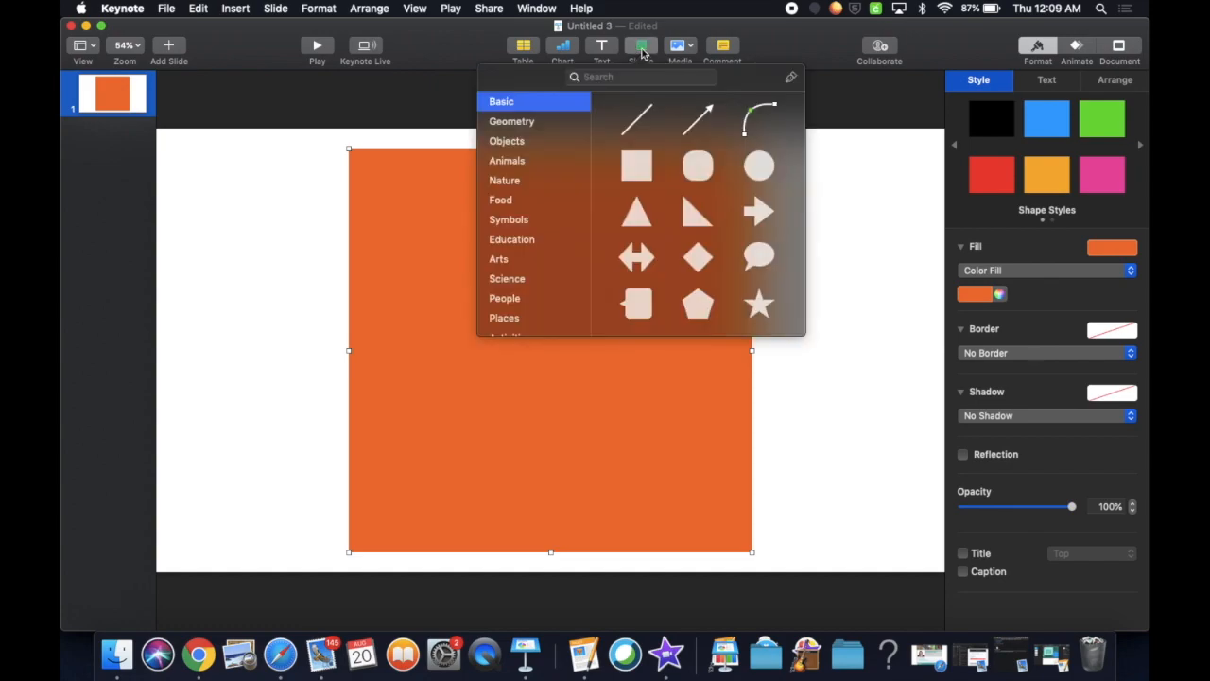
pyautogui.click(630, 77)
pyautogui.write('person')
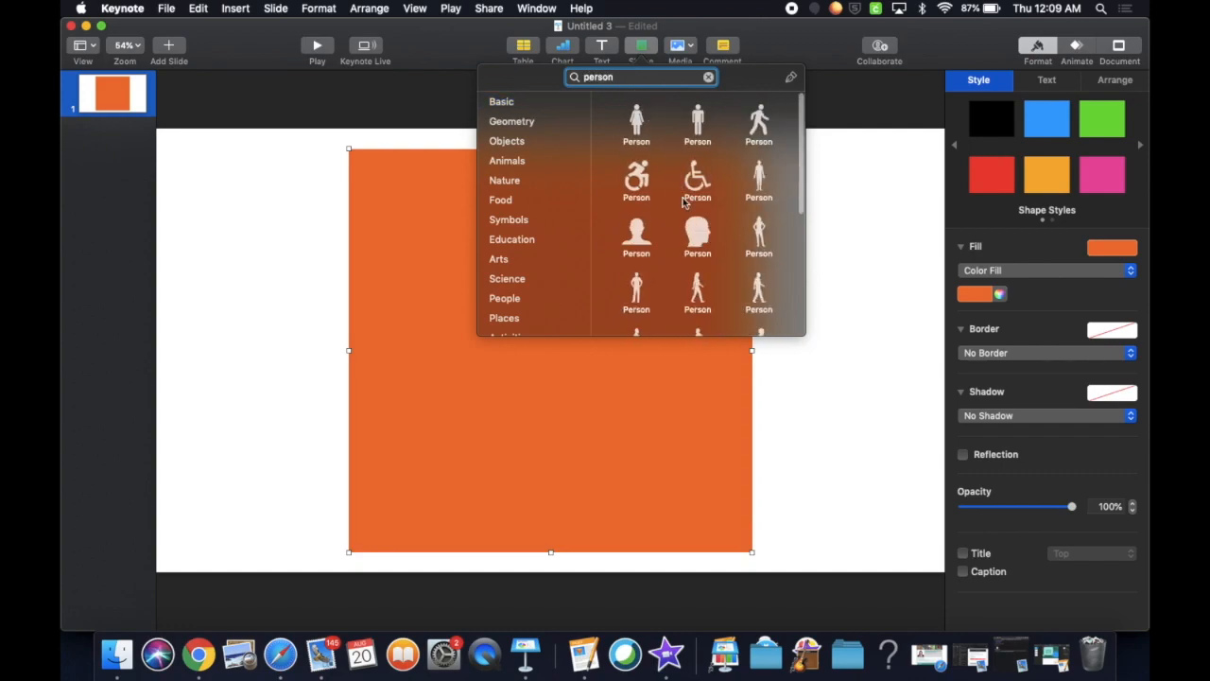
pyautogui.scroll(-10, 688, 213)
pyautogui.scroll(8, 695, 217)
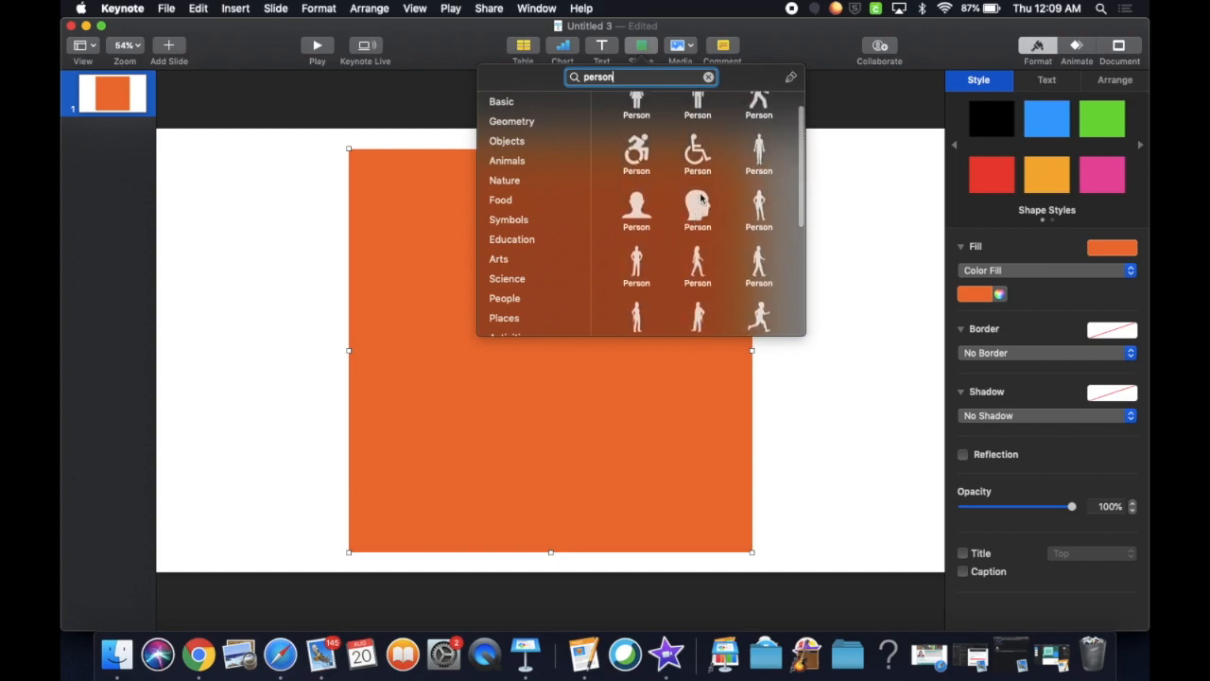
pyautogui.click(700, 198)
pyautogui.moveTo(573, 332); pyautogui.dragTo(701, 173)
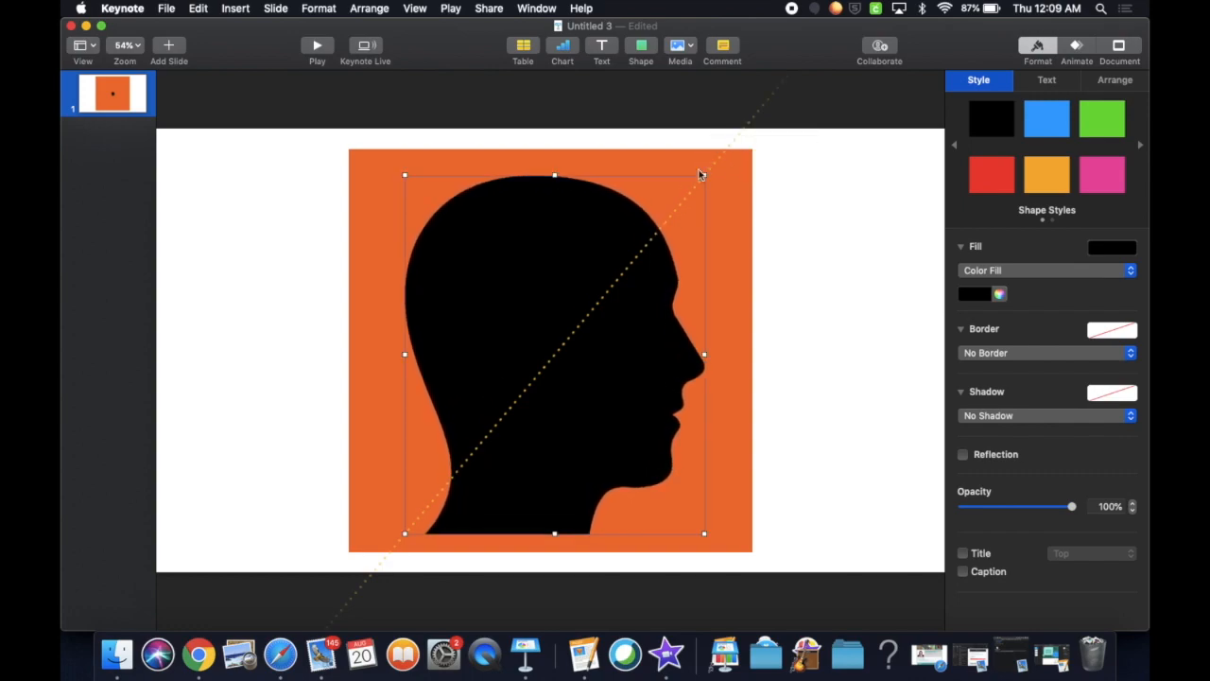
pyautogui.moveTo(592, 349); pyautogui.dragTo(592, 370)
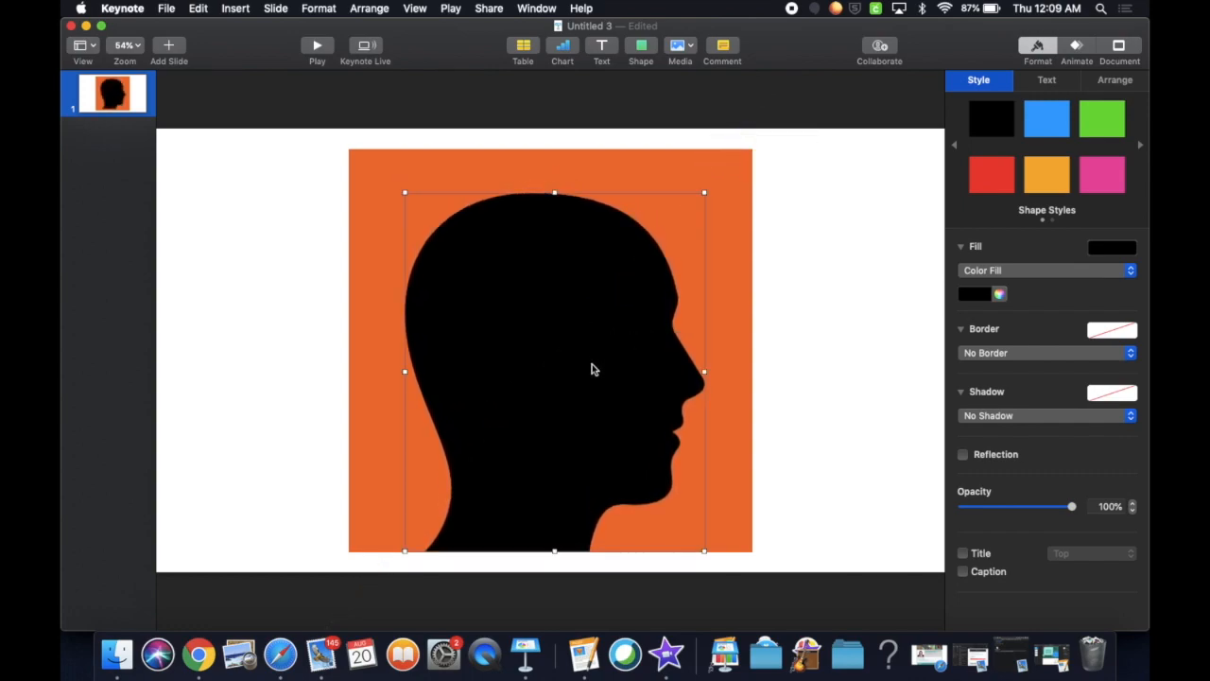
# - Fill the head silhouette with light orange and select the dark orange square behind it
pyautogui.click(982, 296)
pyautogui.click(991, 364)
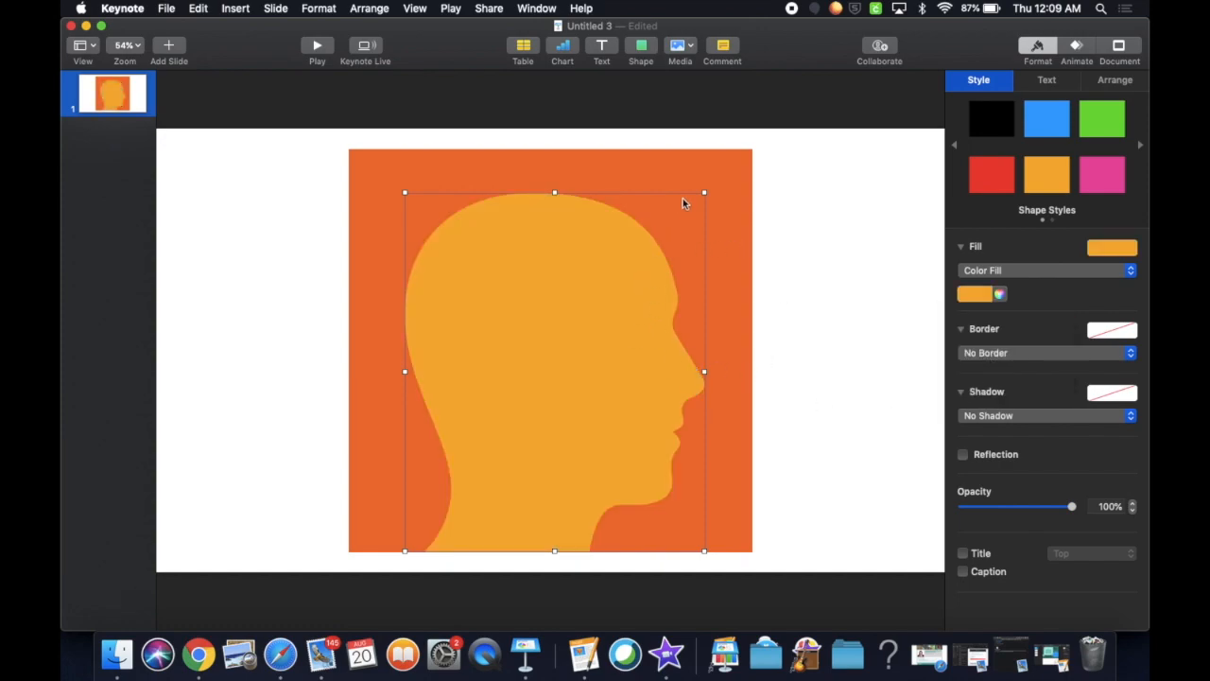
pyautogui.click(750, 237)
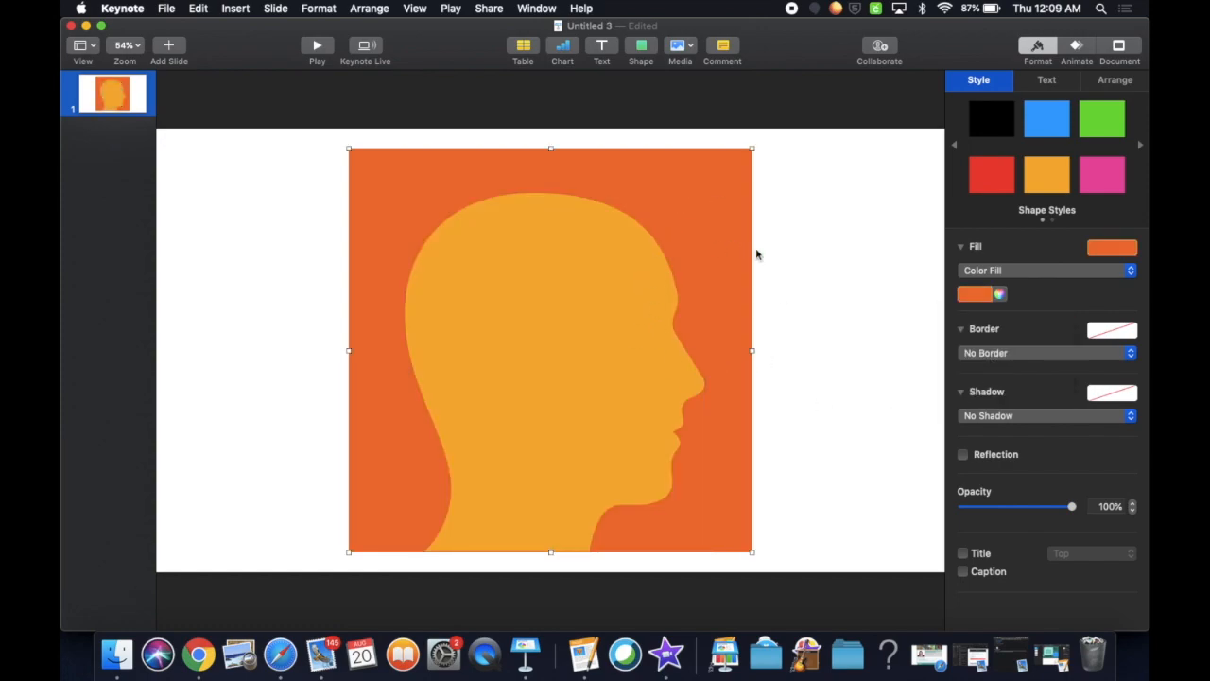
# - Add a text box reading "Tap the + in the corner to add your photo." and color its text black
pyautogui.click(605, 47)
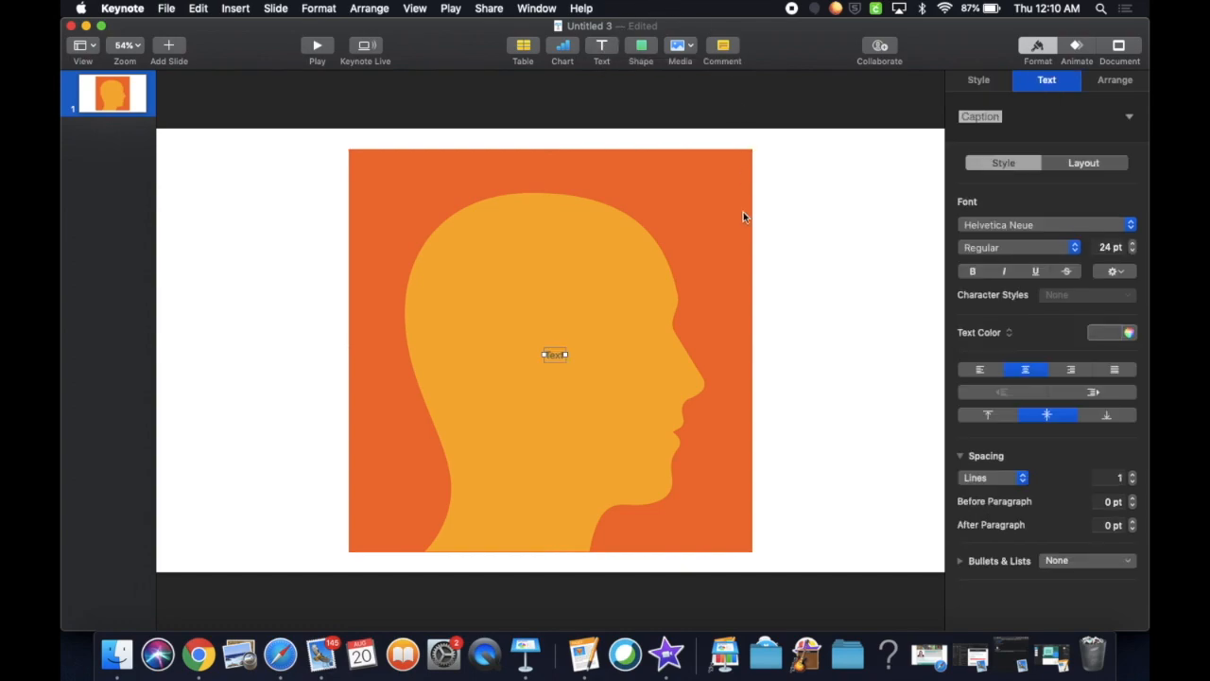
pyautogui.doubleClick(554, 353)
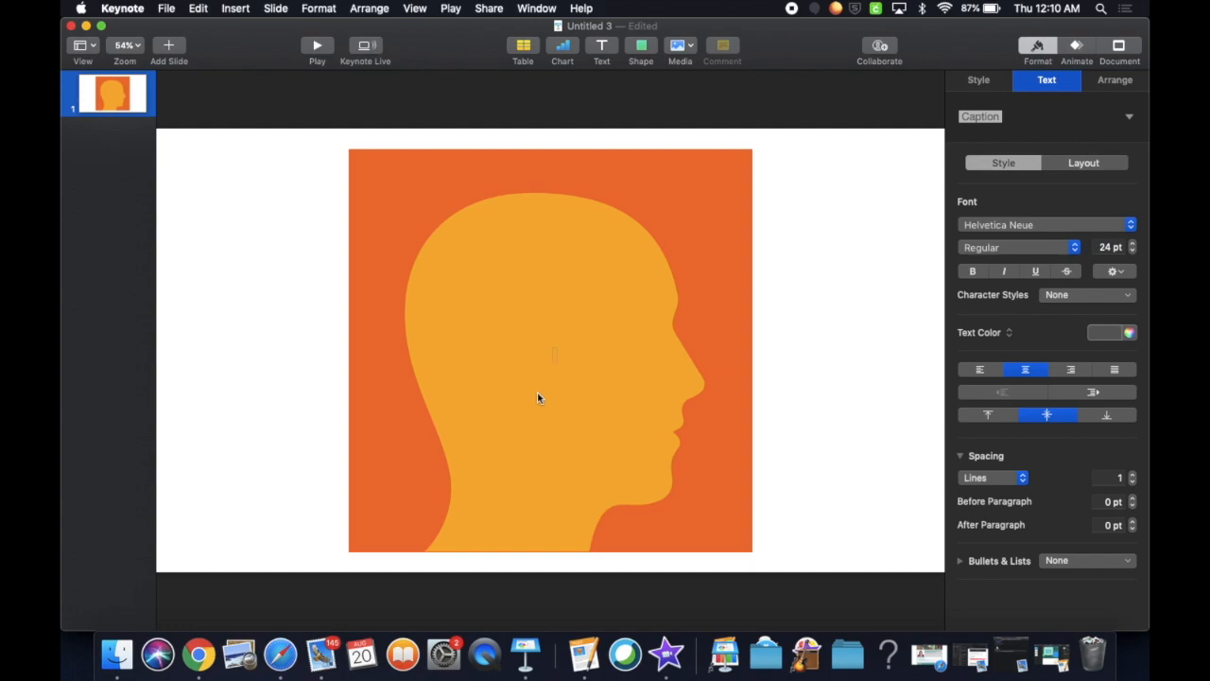
pyautogui.write('Tap the + in the corner to add your photo.')
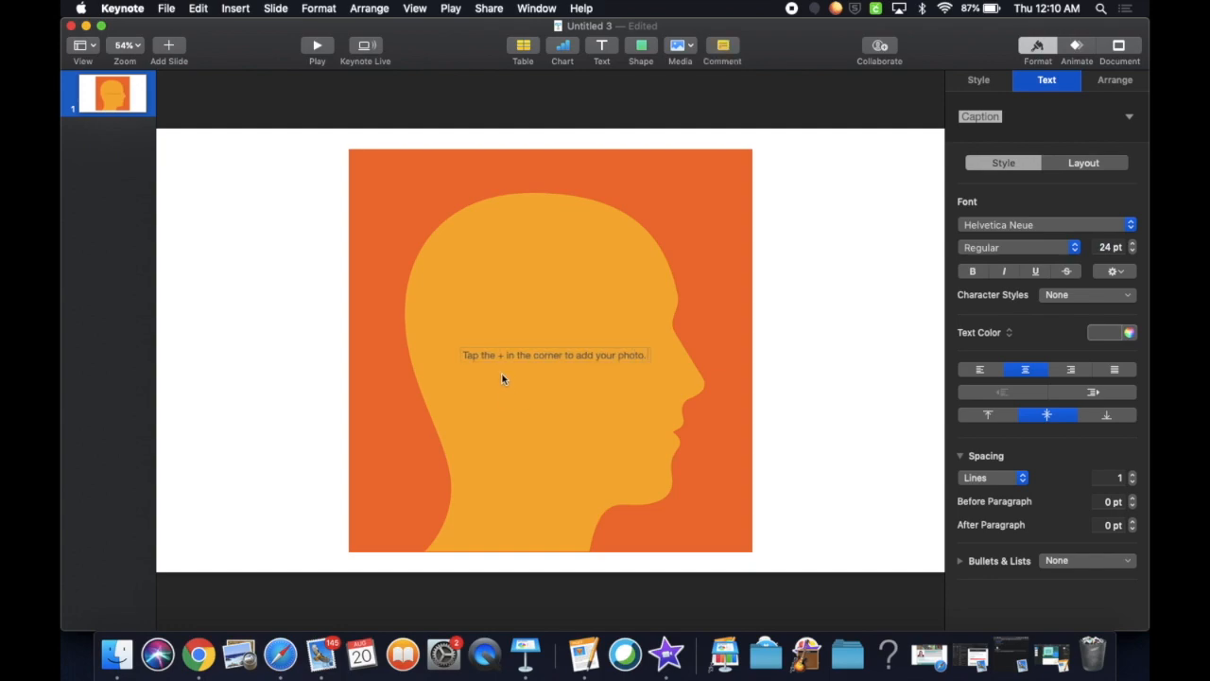
pyautogui.tripleClick(549, 354)
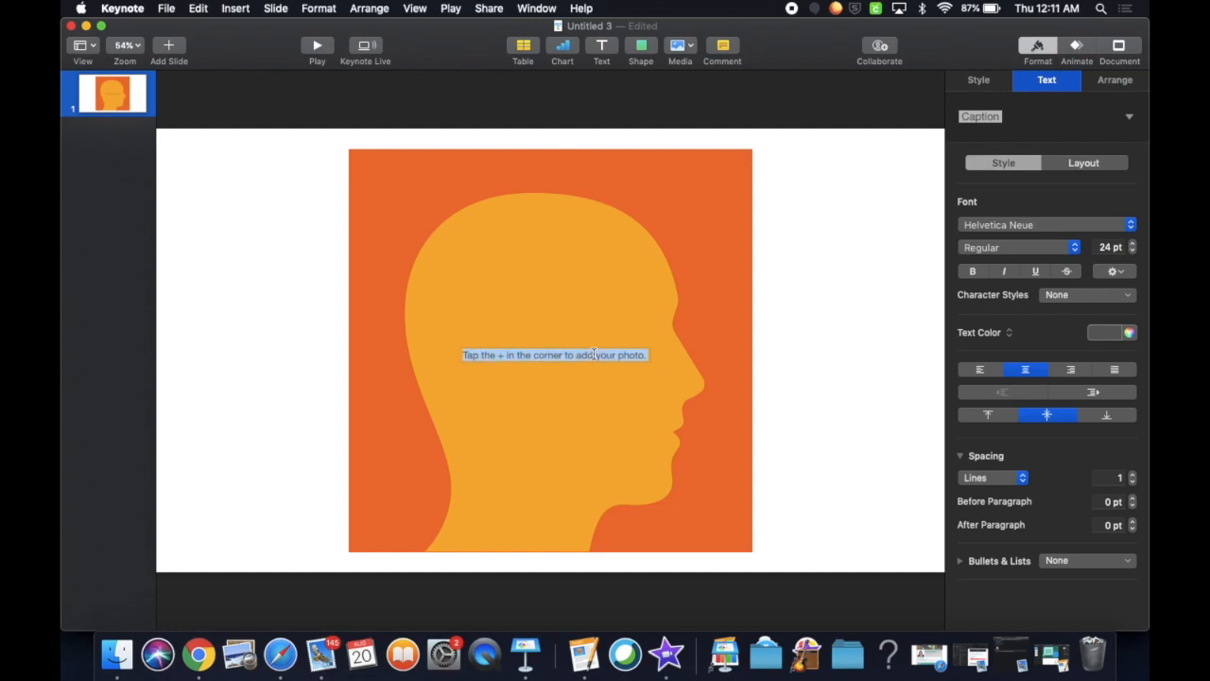
pyautogui.click(1114, 334)
pyautogui.click(1091, 425)
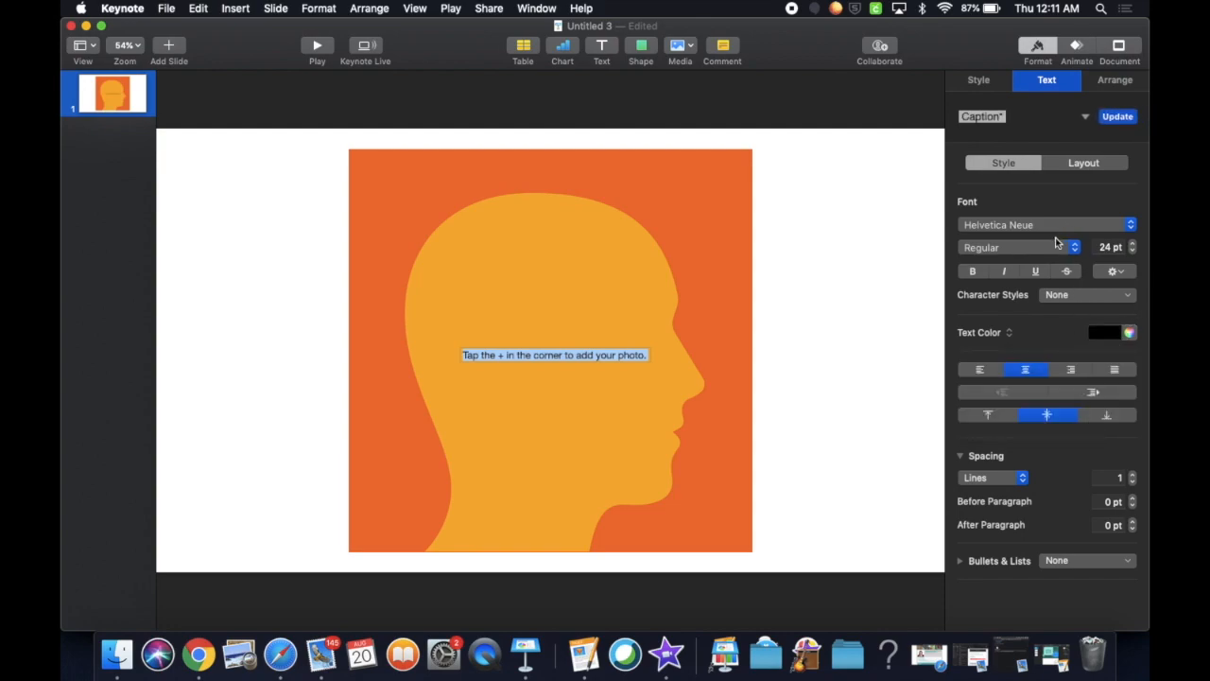
# - Enlarge the caption text to 37 pt and move it to the lower part of the orange square
pyautogui.click(1133, 244)
pyautogui.click(1133, 244)
pyautogui.click(1134, 244)
pyautogui.click(1133, 244)
pyautogui.click(1133, 244)
pyautogui.click(1134, 244)
pyautogui.click(1133, 244)
pyautogui.click(1133, 244)
pyautogui.click(1133, 244)
pyautogui.click(1133, 244)
pyautogui.click(1133, 244)
pyautogui.click(1133, 244)
pyautogui.click(1133, 244)
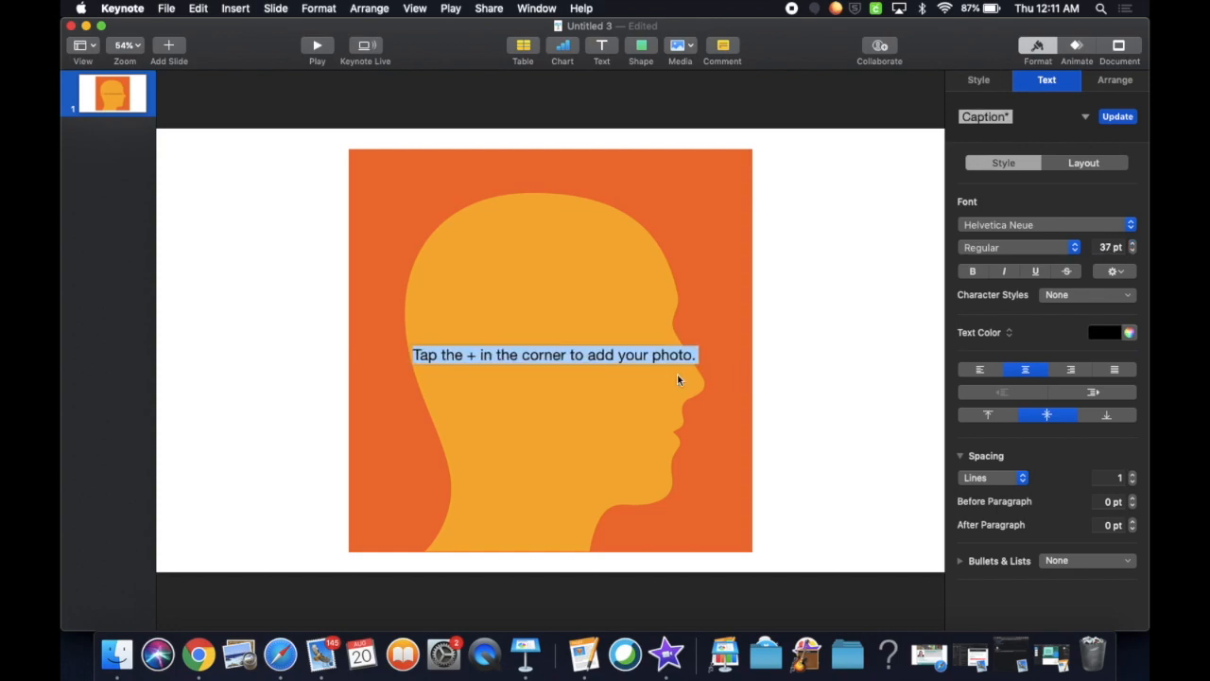
pyautogui.click(626, 336)
pyautogui.moveTo(622, 359); pyautogui.dragTo(589, 522)
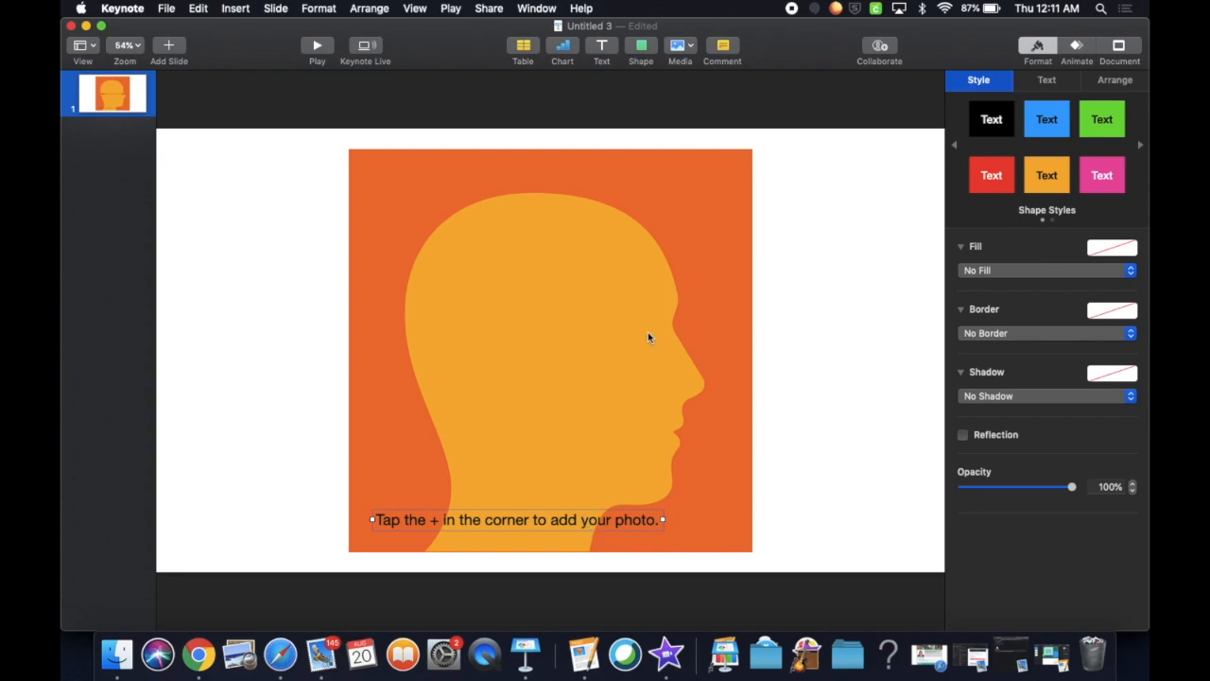
# - Search the shapes for "arrow" and insert the curved Arrow 7 shape
pyautogui.click(641, 47)
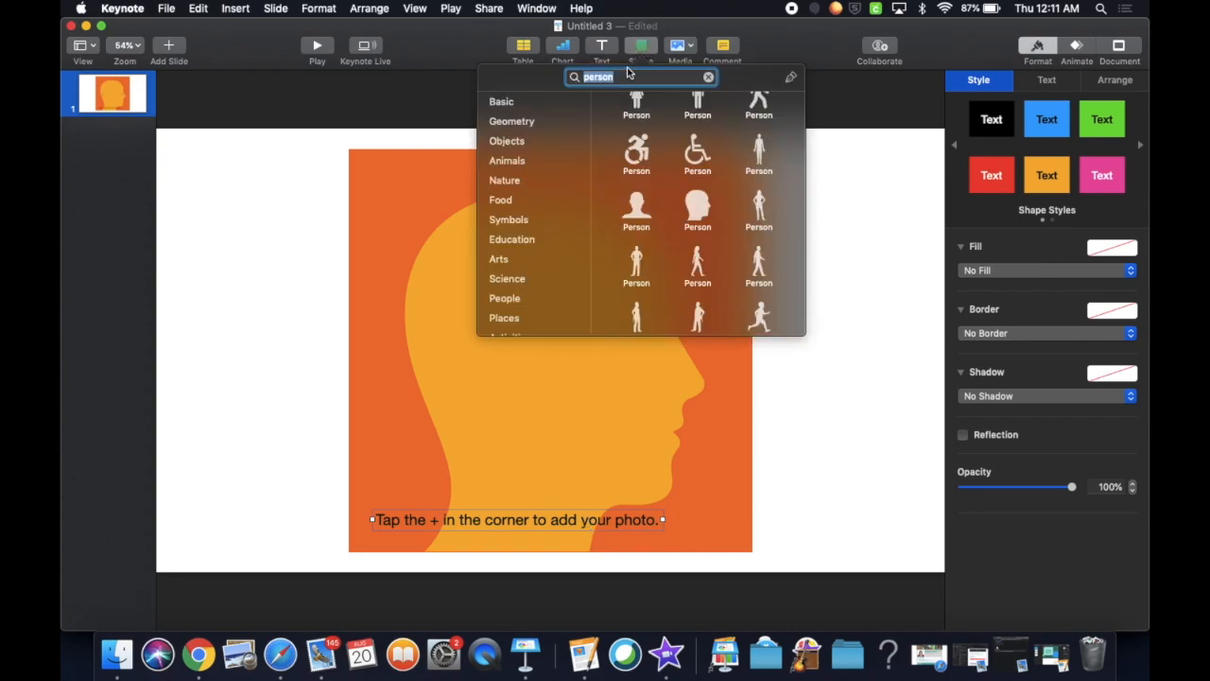
pyautogui.write('arrow')
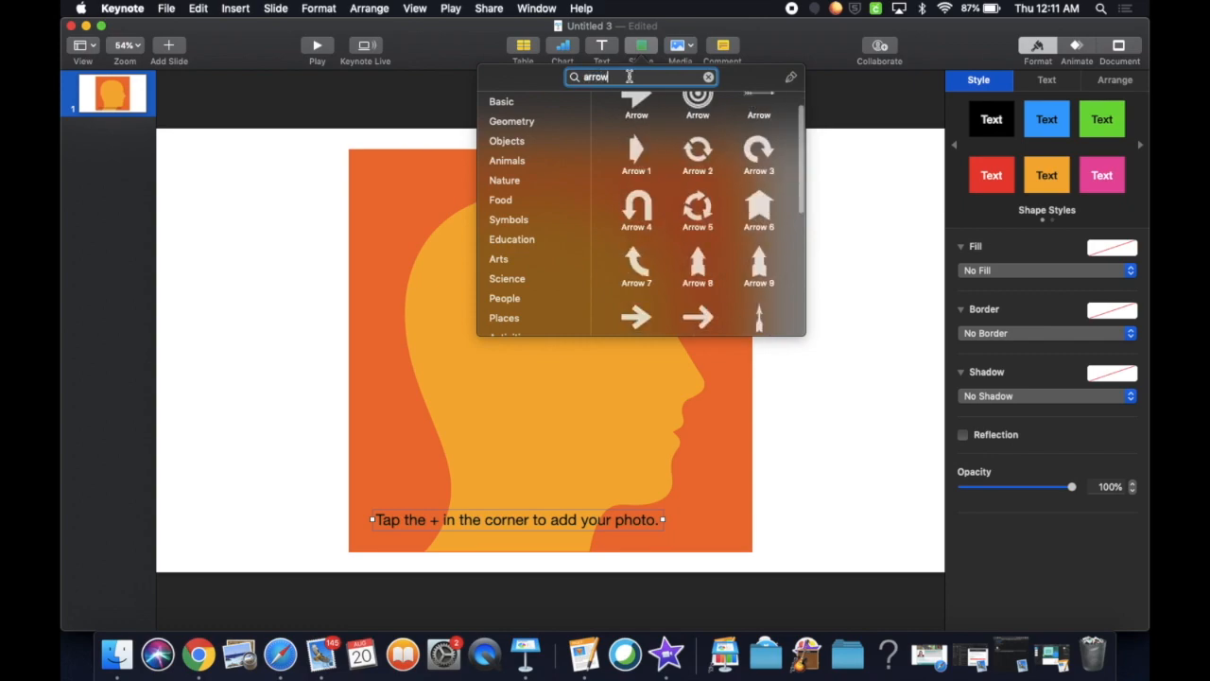
pyautogui.click(637, 265)
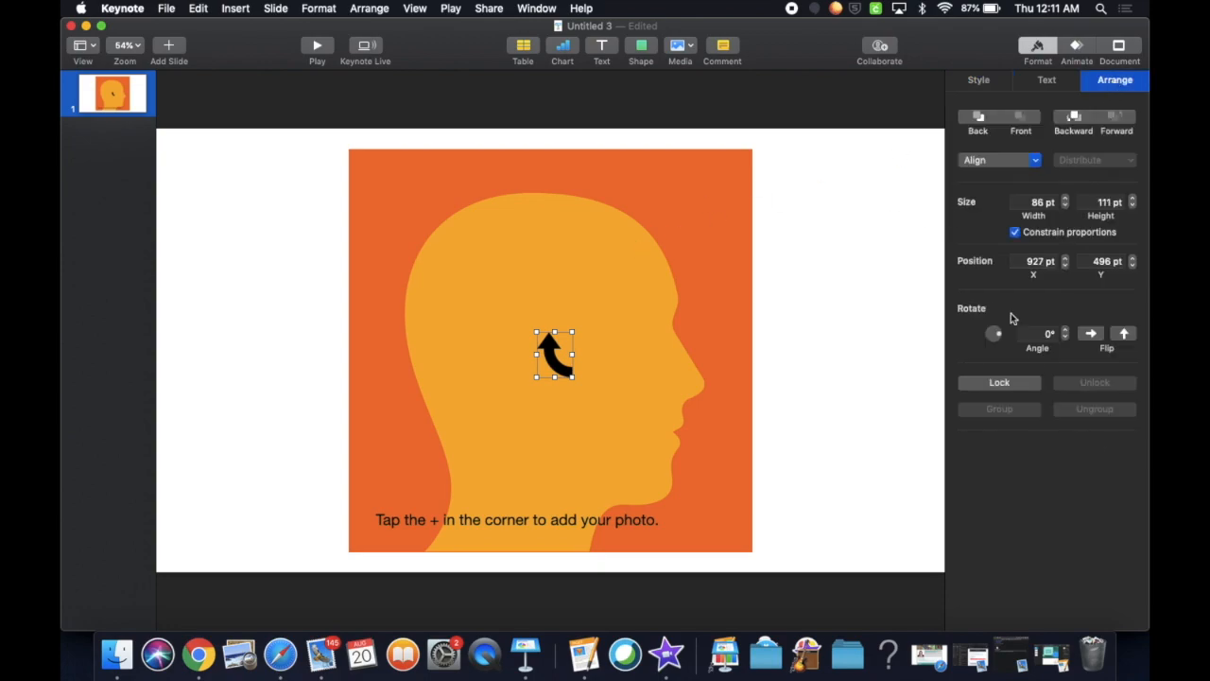
# - Rotate the curved arrow to about 222° and place it, about 180 × 230 pt, in the orange square's lower-right corner
pyautogui.moveTo(997, 337); pyautogui.dragTo(980, 355)
pyautogui.moveTo(552, 325); pyautogui.dragTo(525, 287)
pyautogui.moveTo(567, 376); pyautogui.dragTo(680, 508)
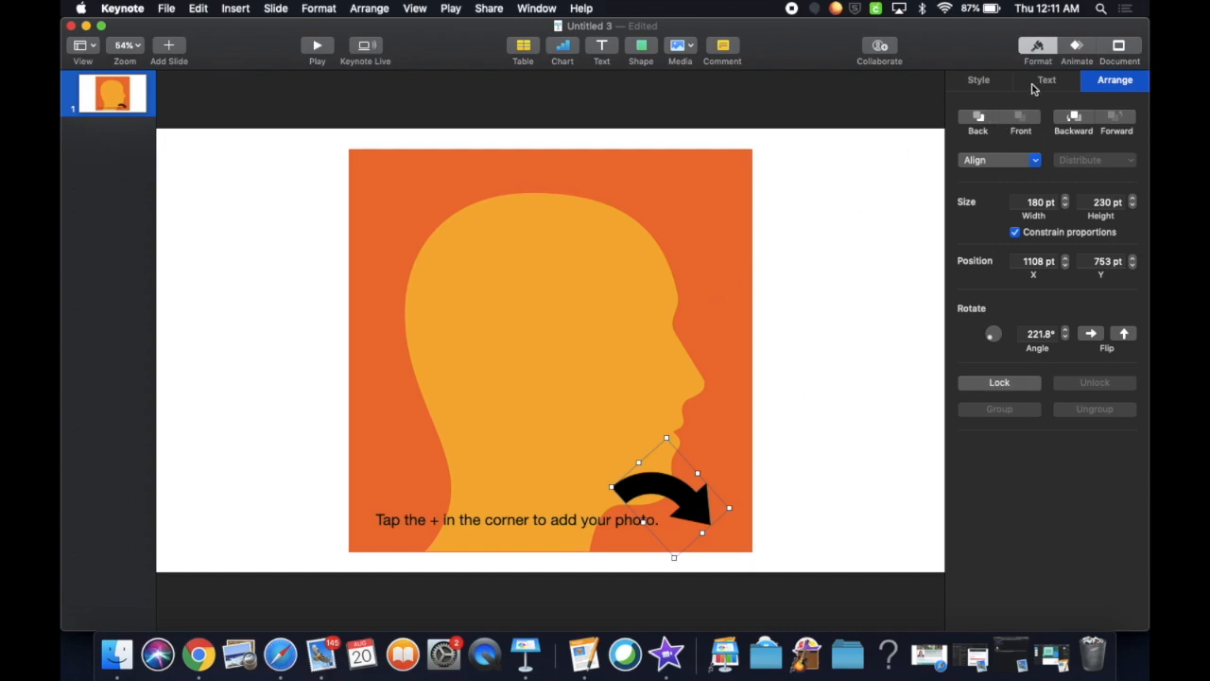
# - Fill the curved arrow with light yellow and deselect it
pyautogui.click(998, 87)
pyautogui.click(983, 295)
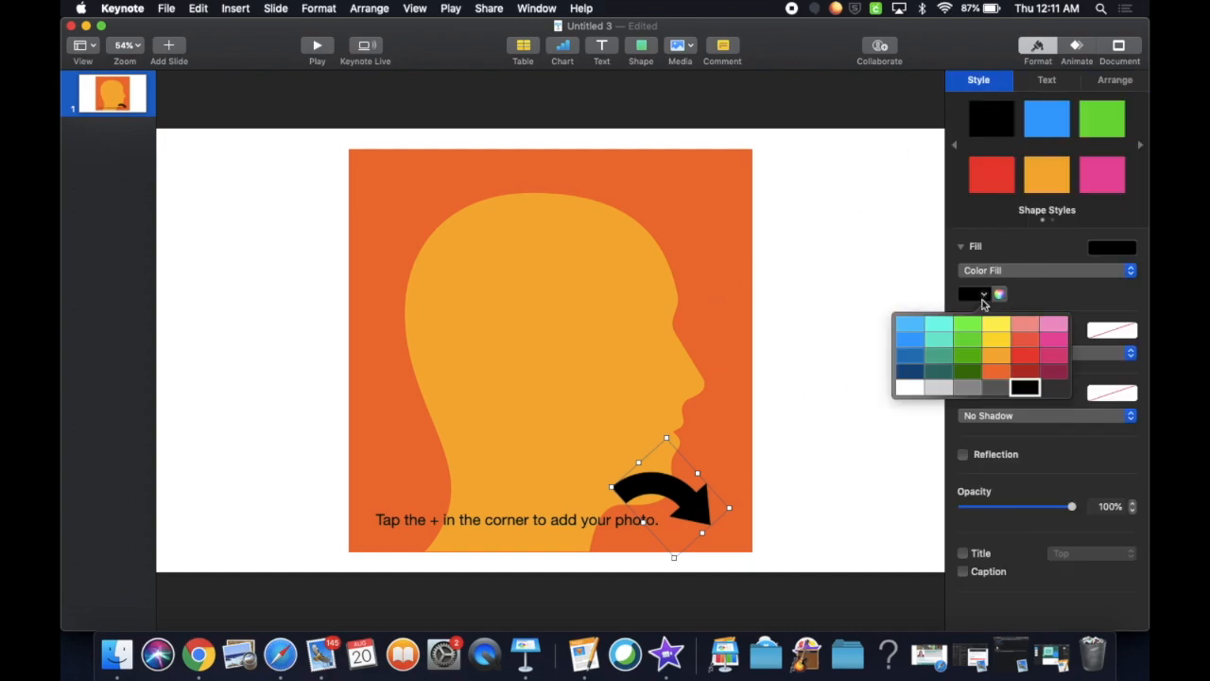
pyautogui.click(993, 328)
pyautogui.click(833, 465)
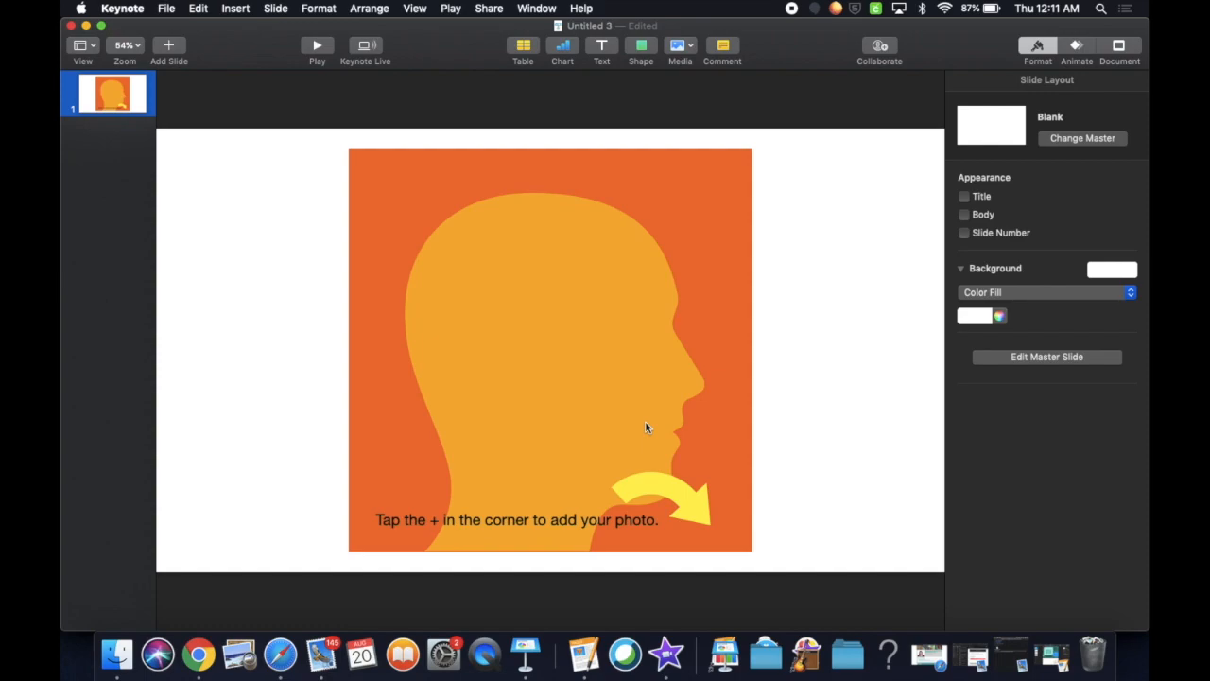
# - Export all slides as high-quality JPEG images to the Desktop under the name "Placeholder Images"
pyautogui.click(165, 9)
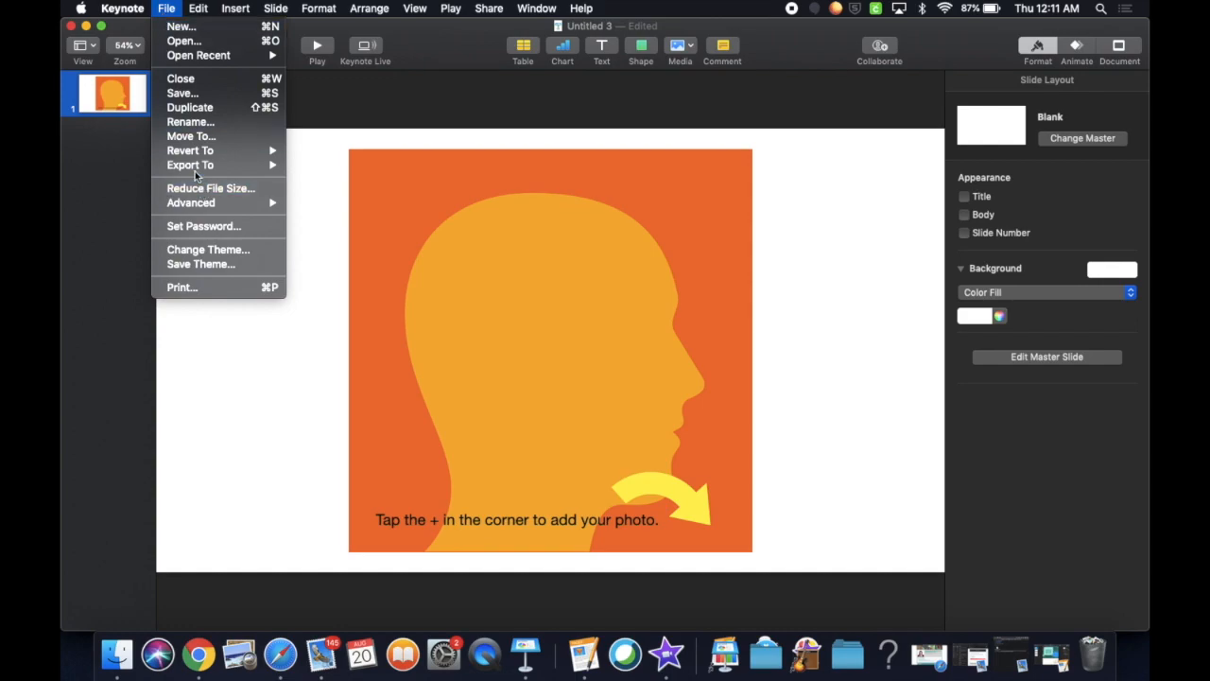
pyautogui.moveTo(195, 168)
pyautogui.click(332, 222)
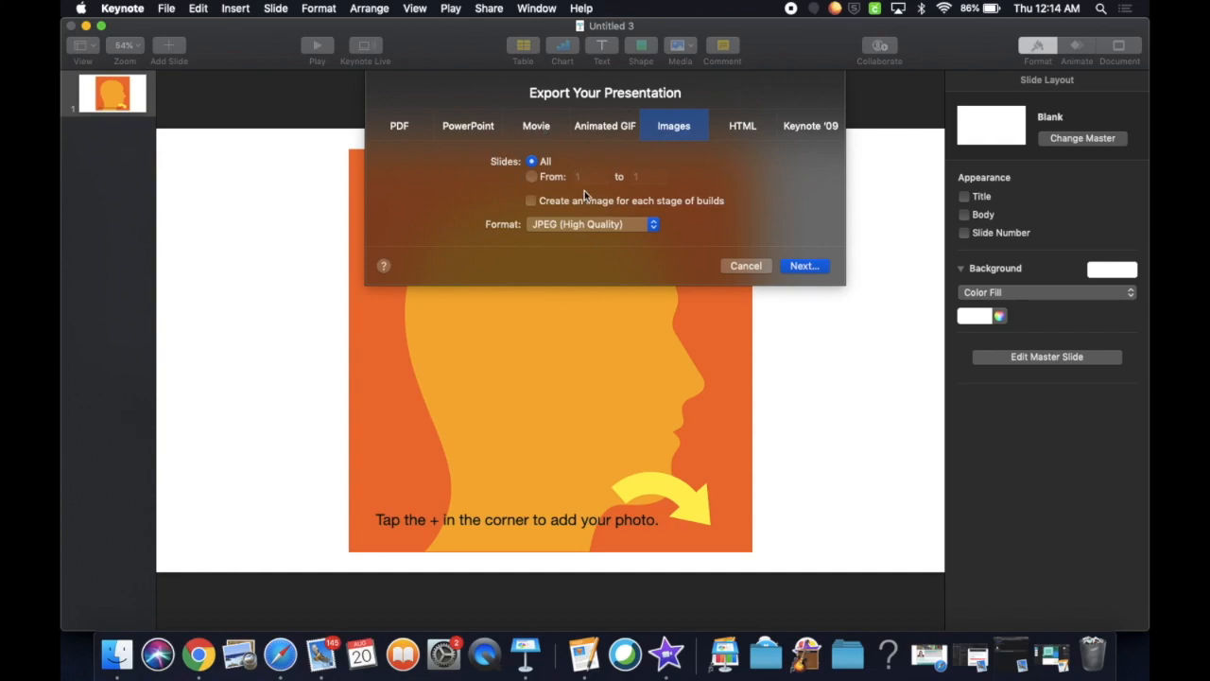
pyautogui.click(802, 266)
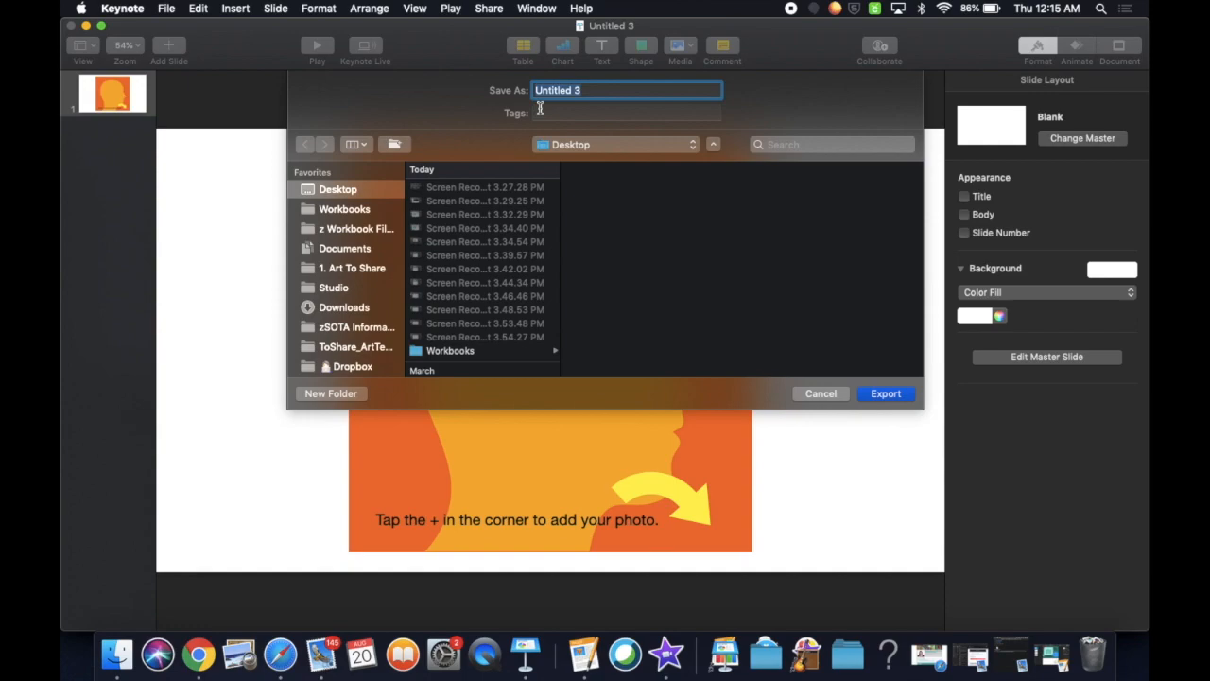
pyautogui.write('Placeholder Images')
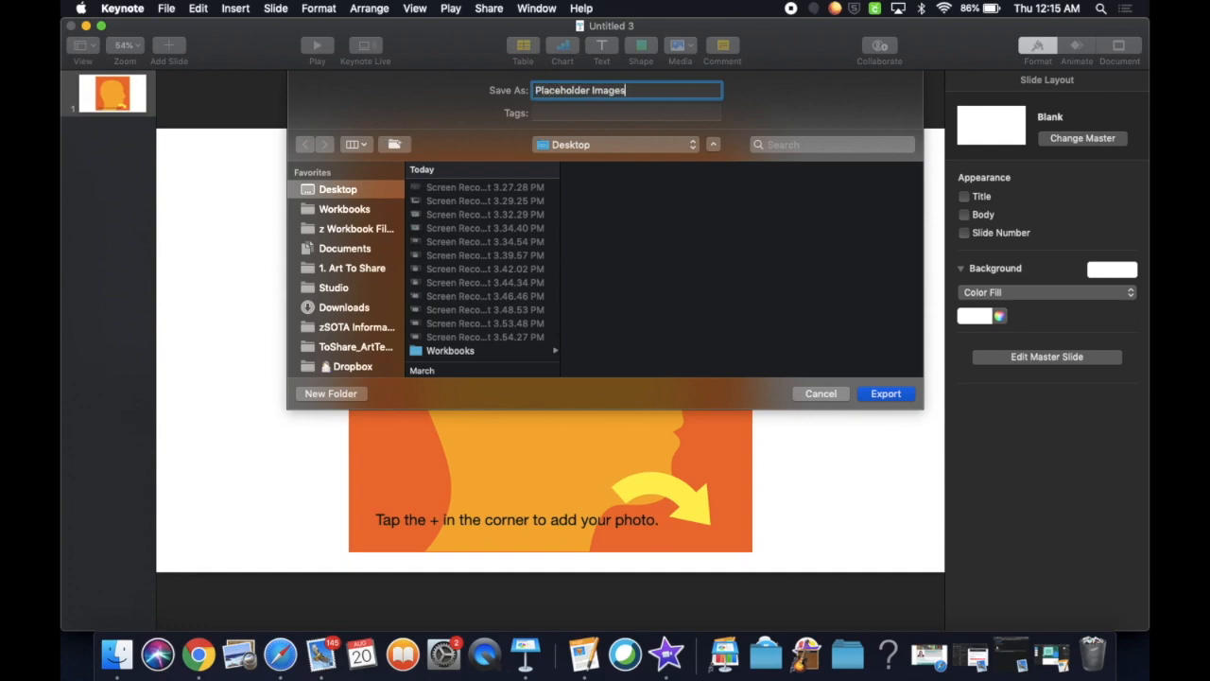
pyautogui.press('Return')
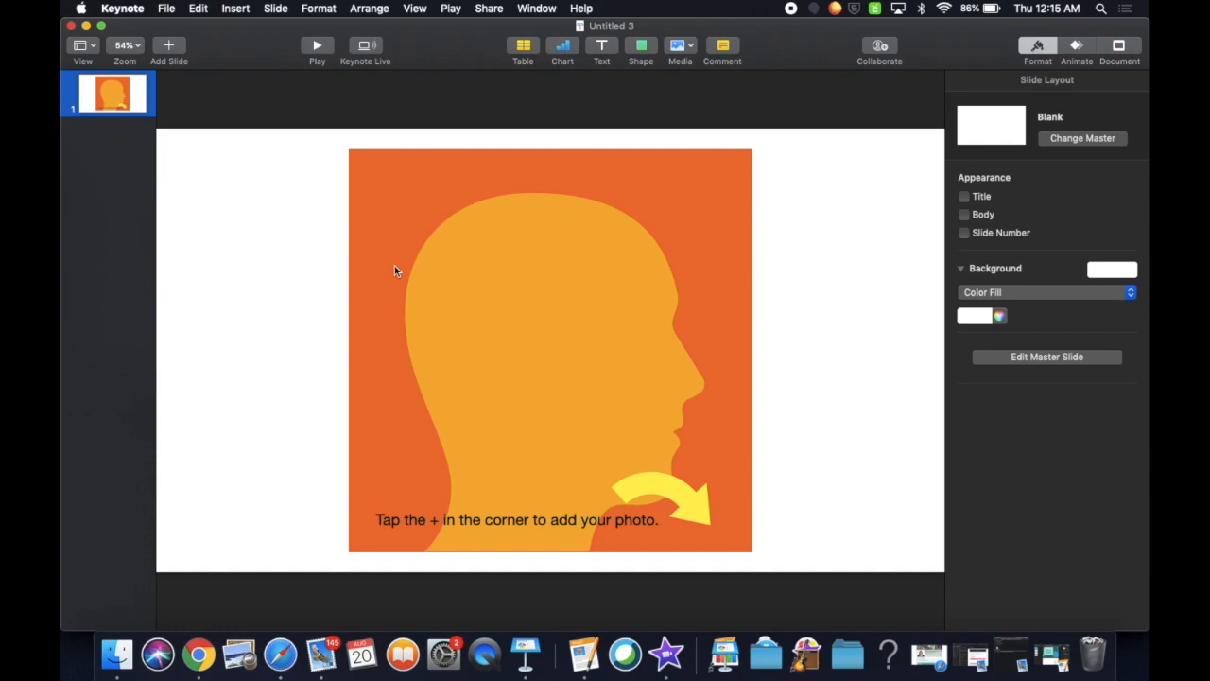
# - Capture a screenshot of the slide area around the whole orange square graphic
pyautogui.press('super+shift+4')
pyautogui.moveTo(332, 134); pyautogui.dragTo(778, 575)
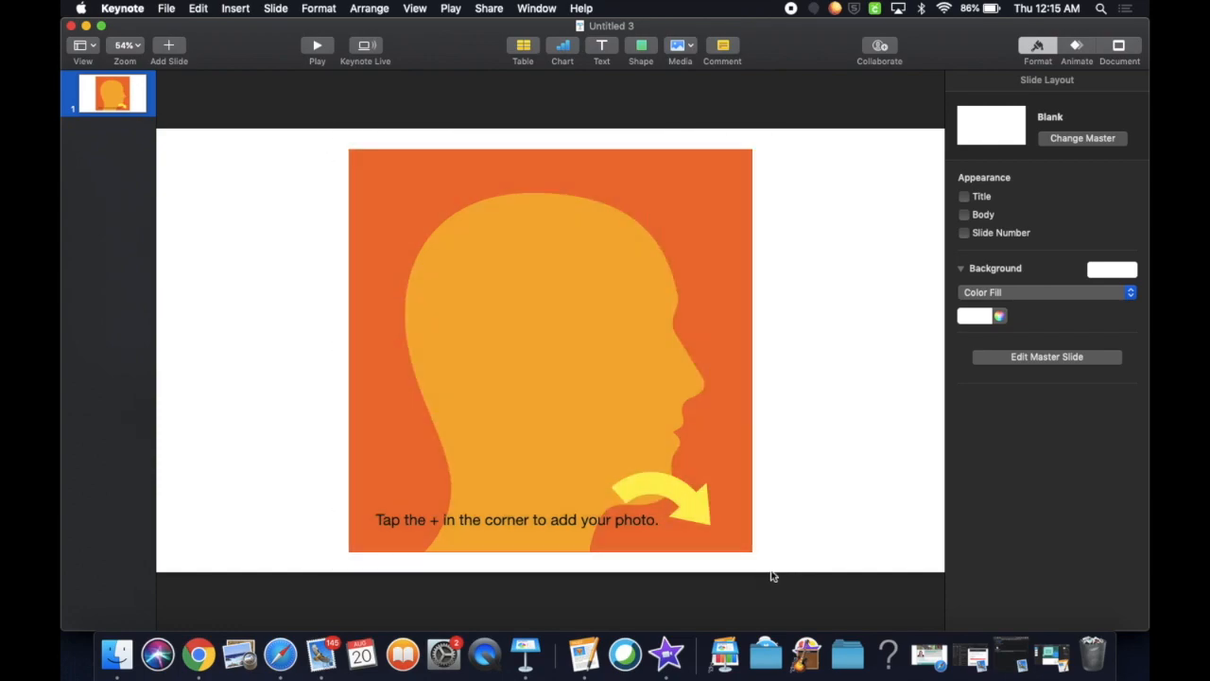